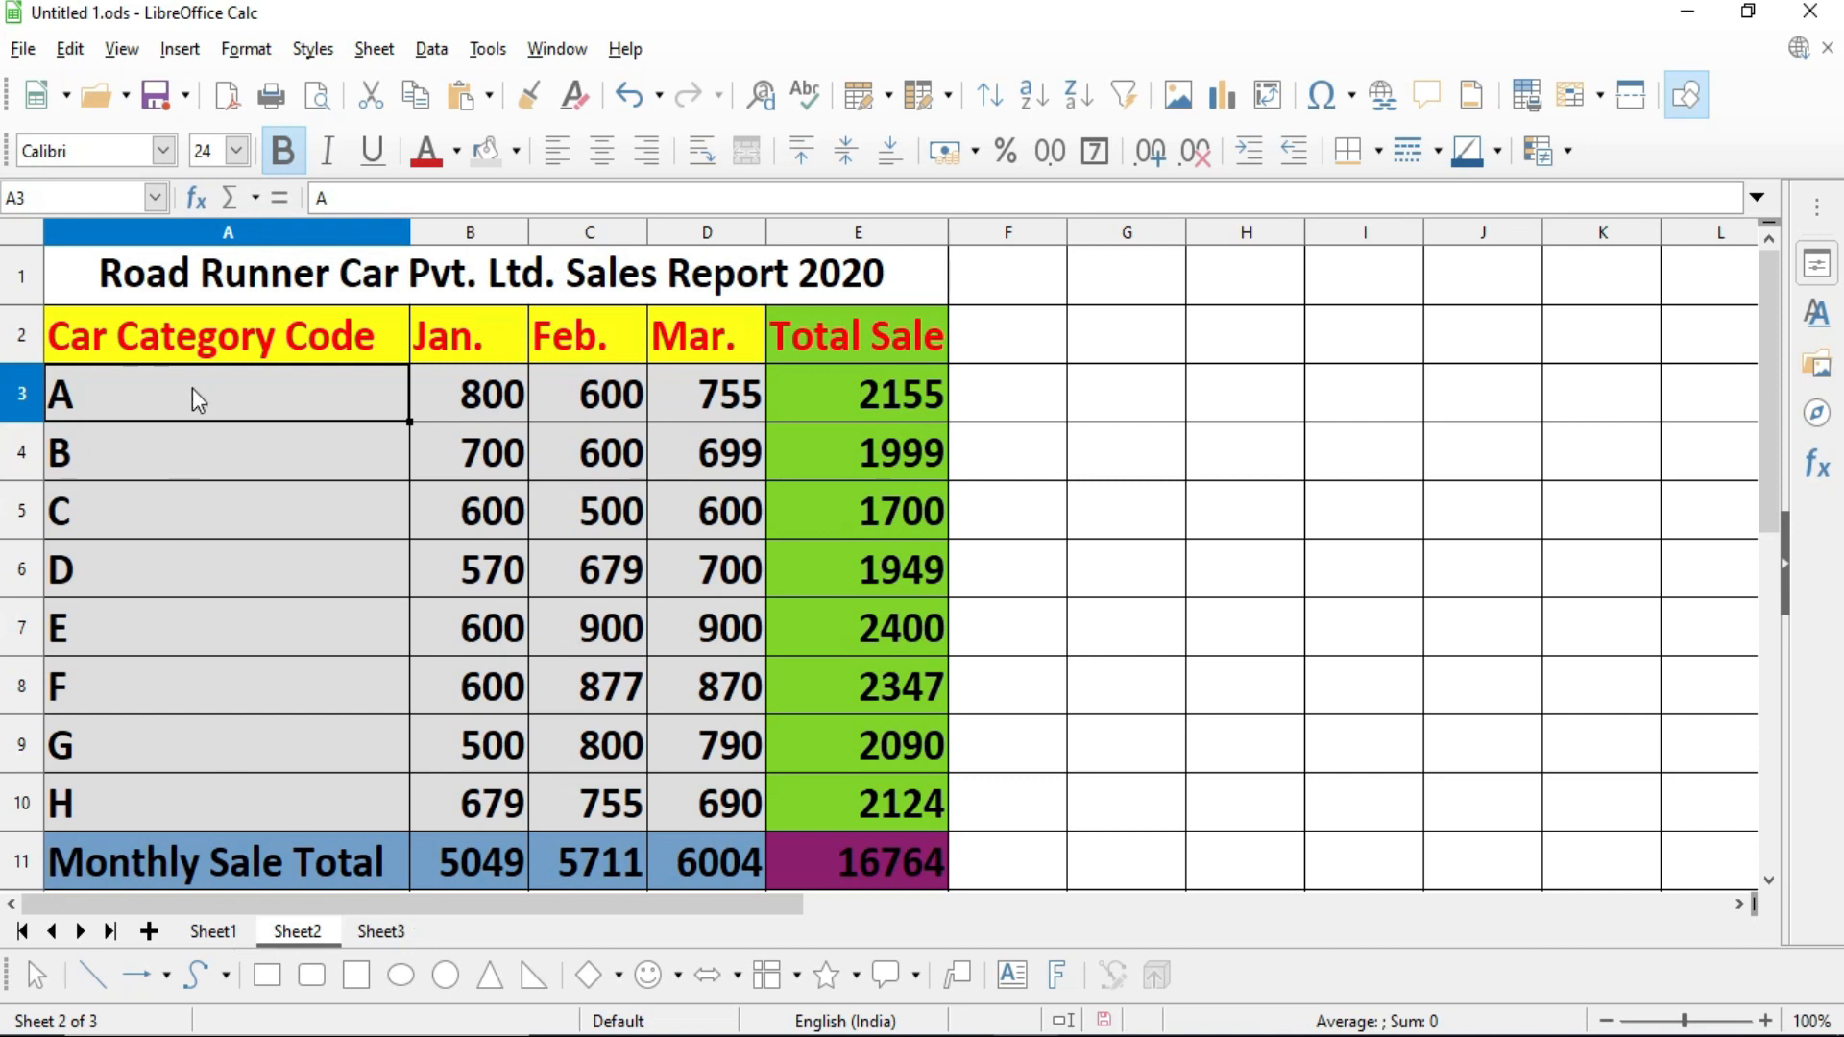
- Move the cell cursor from A3 to C5 and extend the selection from there to cover C5:E8
key("Down")
key("Down")
key("Right")
key("Right")
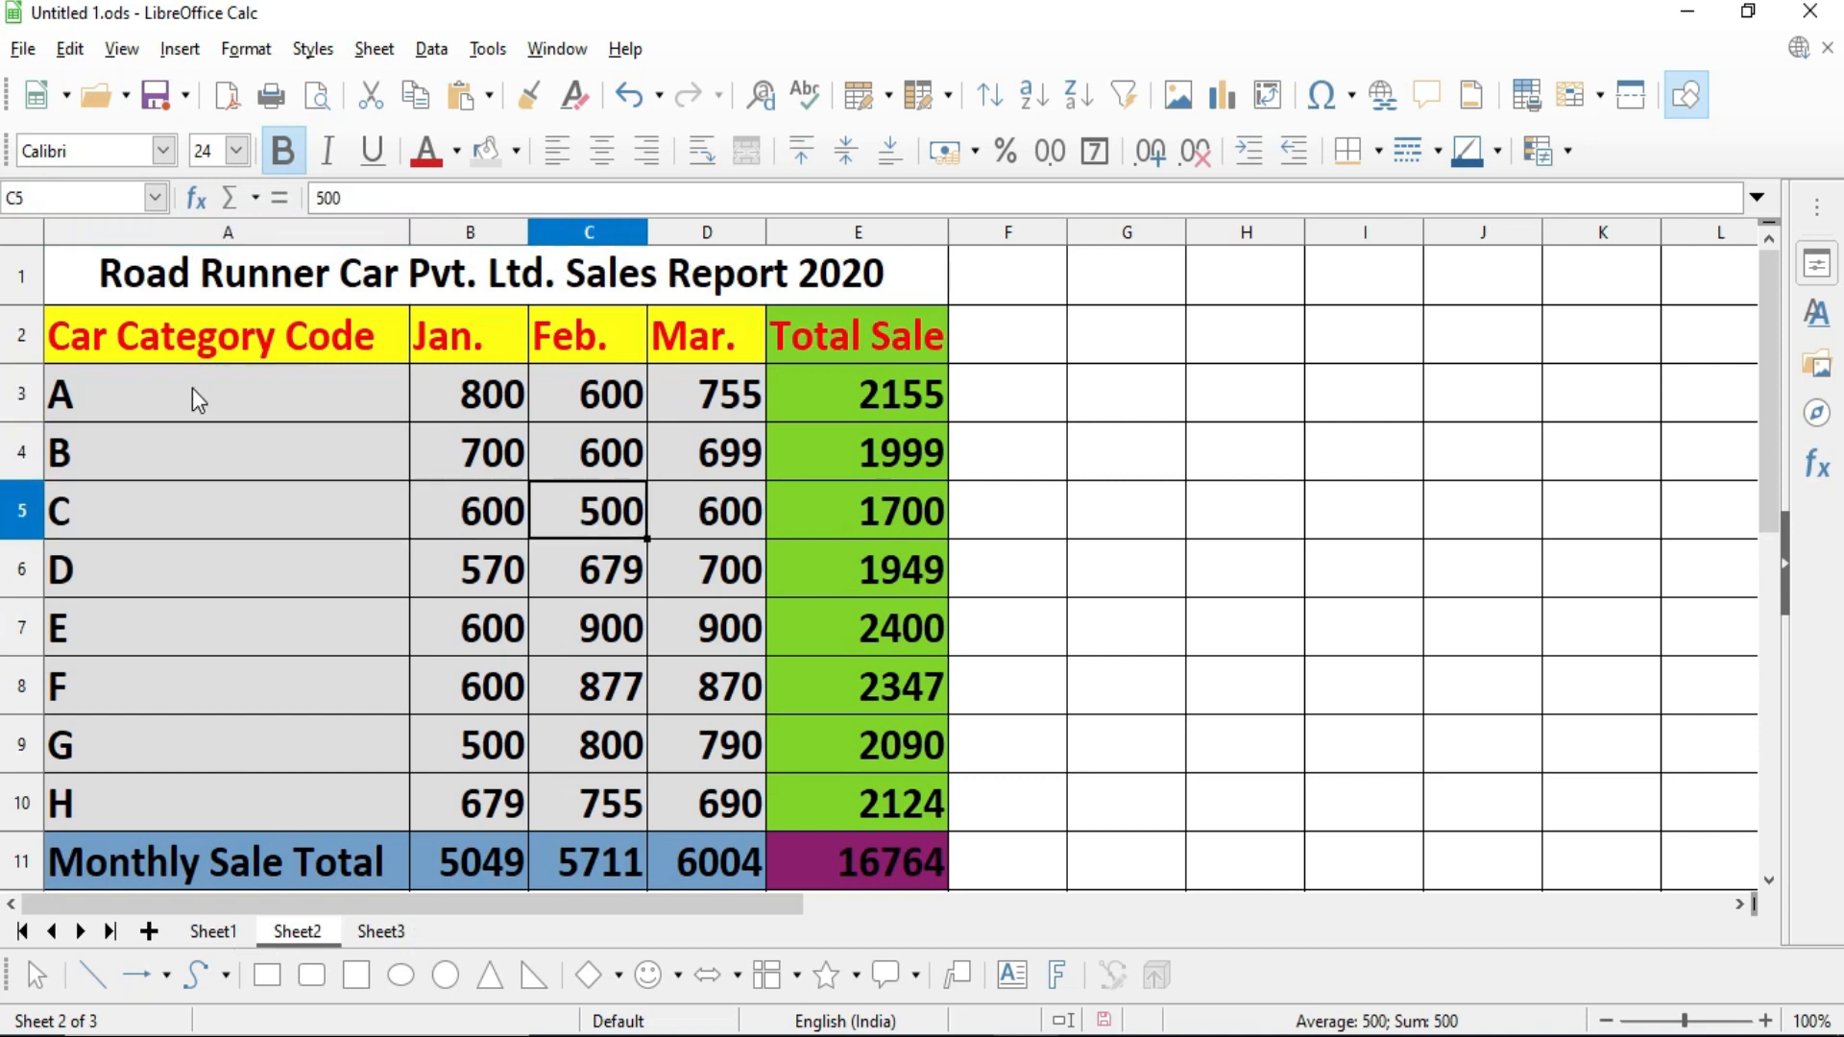
key("shift+Down")
key("shift+Down")
key("shift+Right")
key("shift+Right")
key("shift+Down")
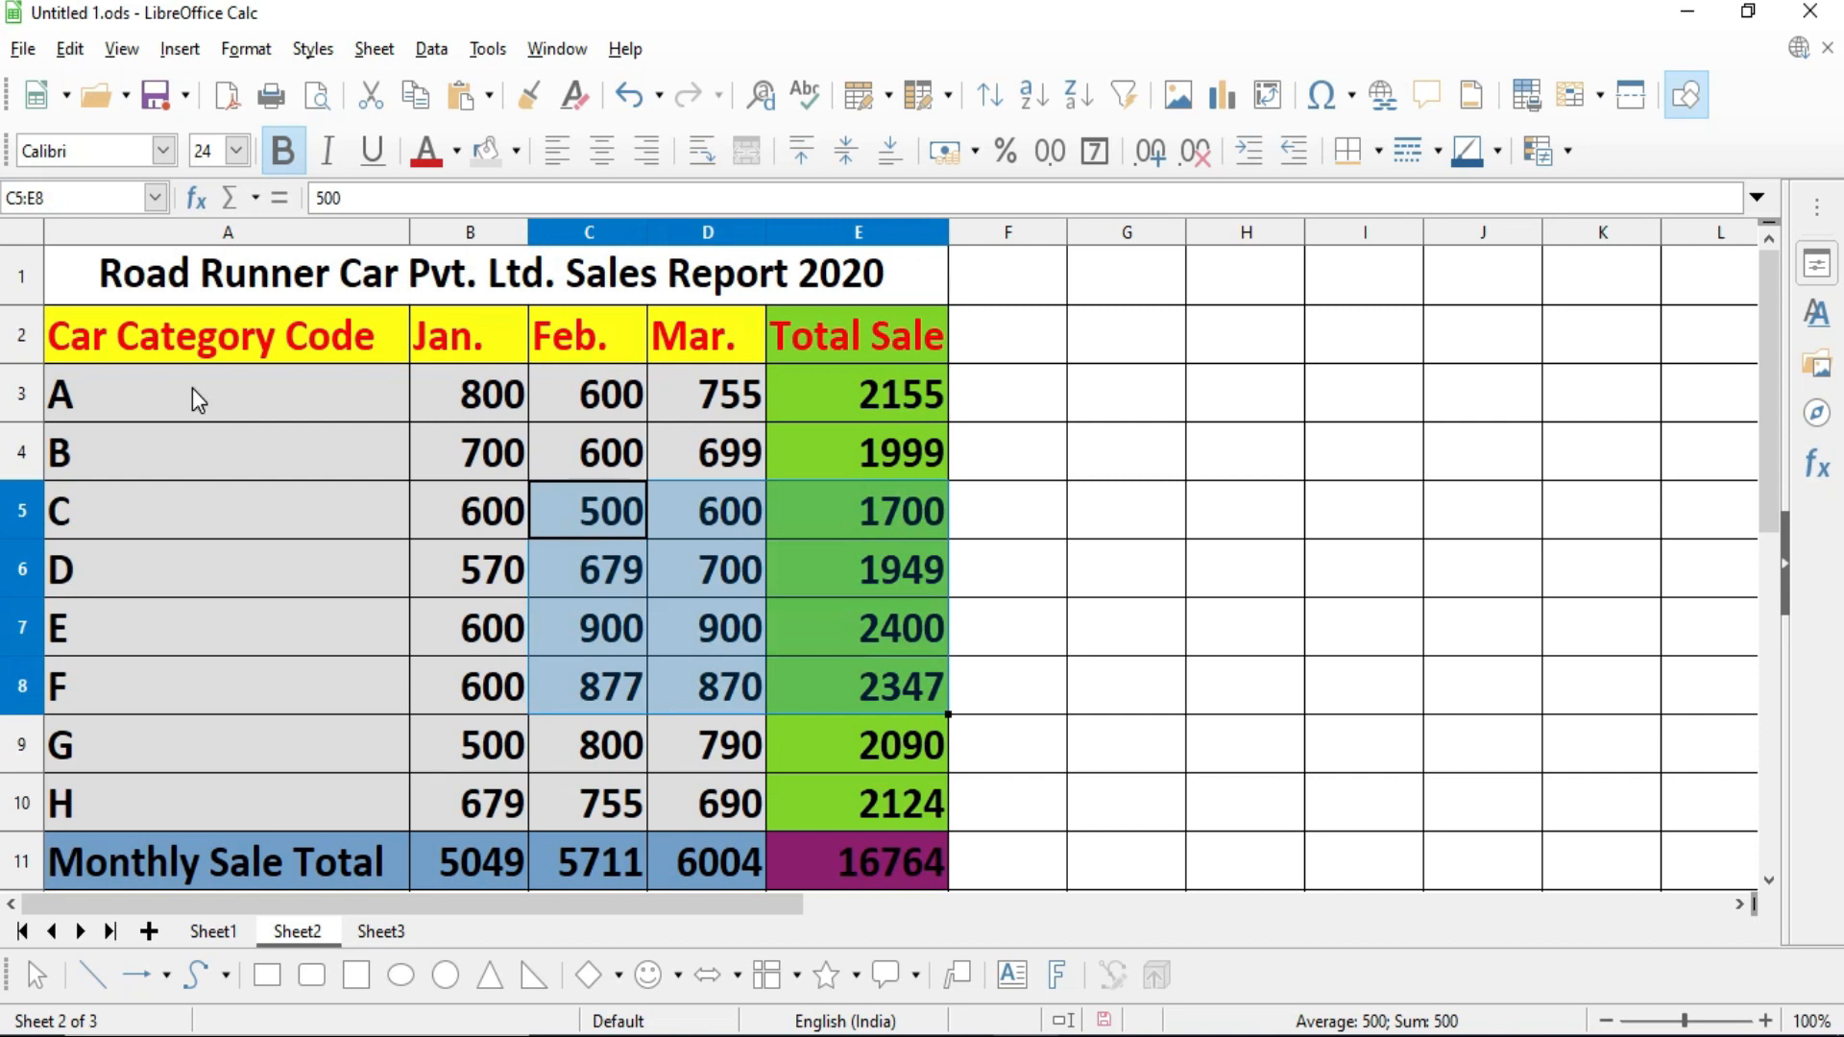
- Select the single cells A3, A4 and A5 one after another, and return to A3
left_click(165, 390)
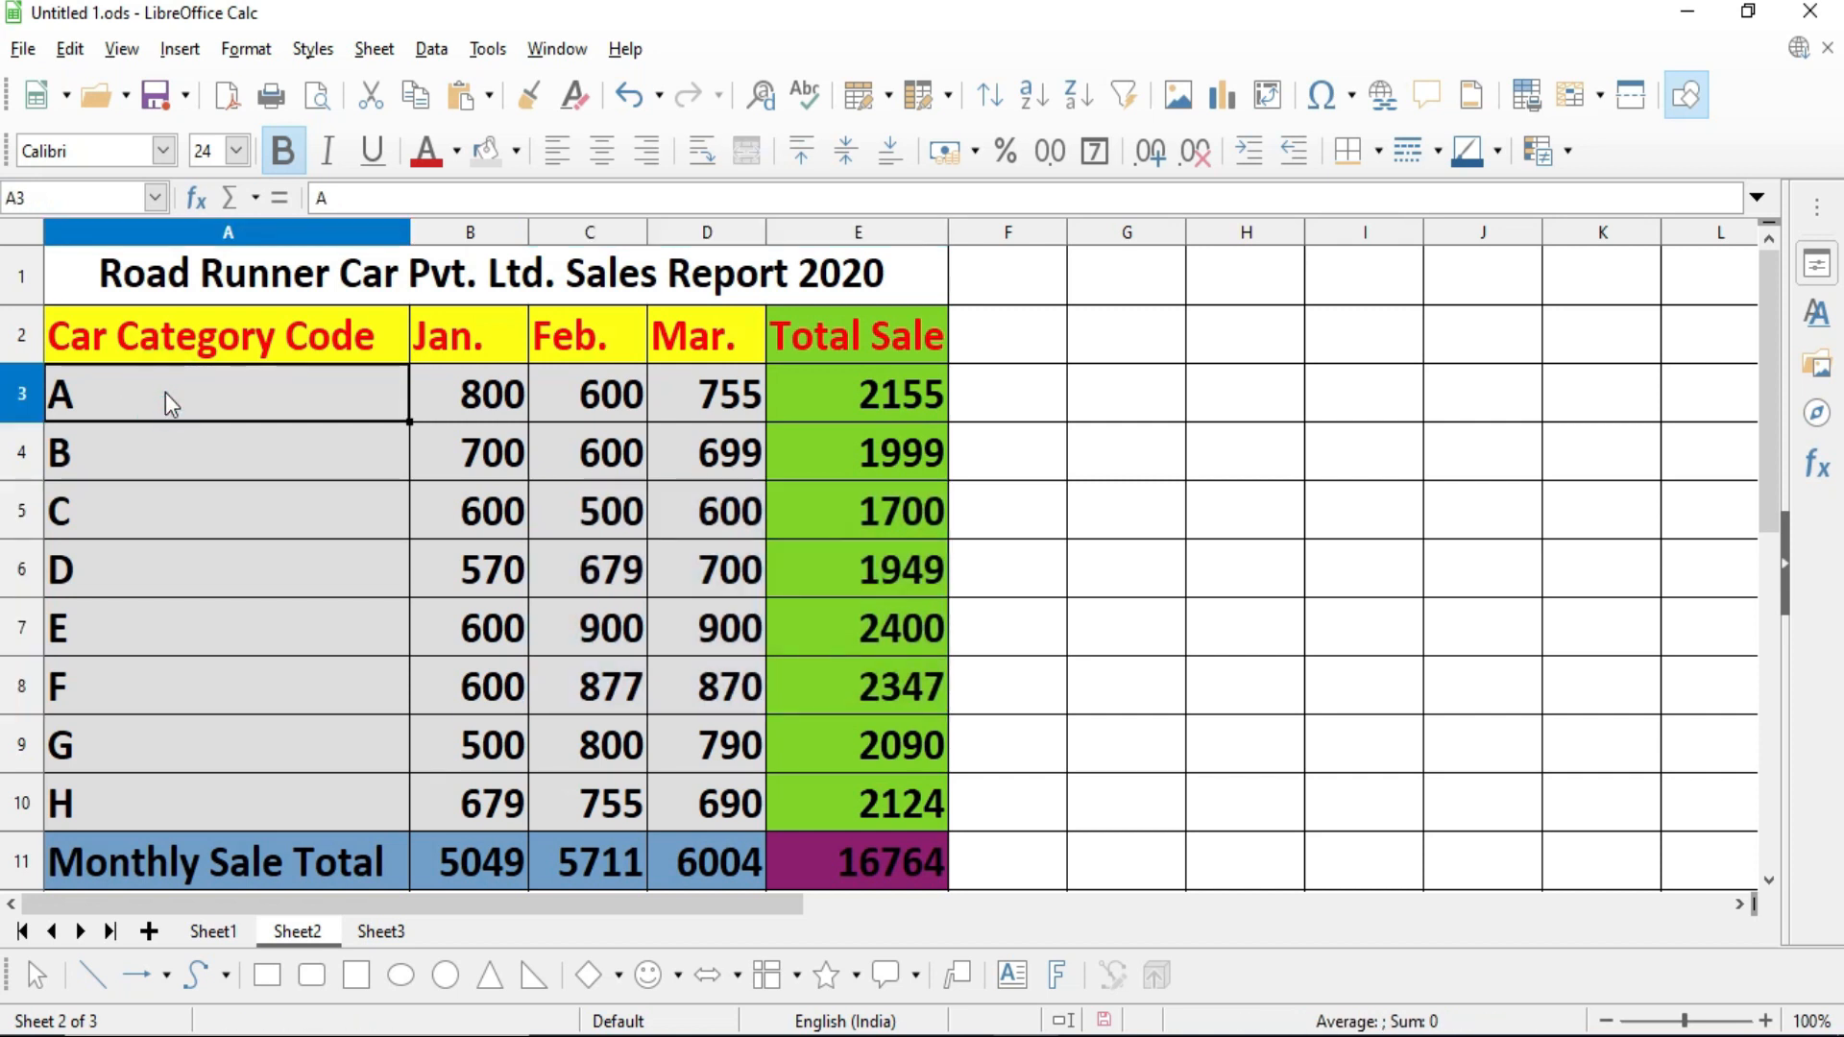
left_click(149, 459)
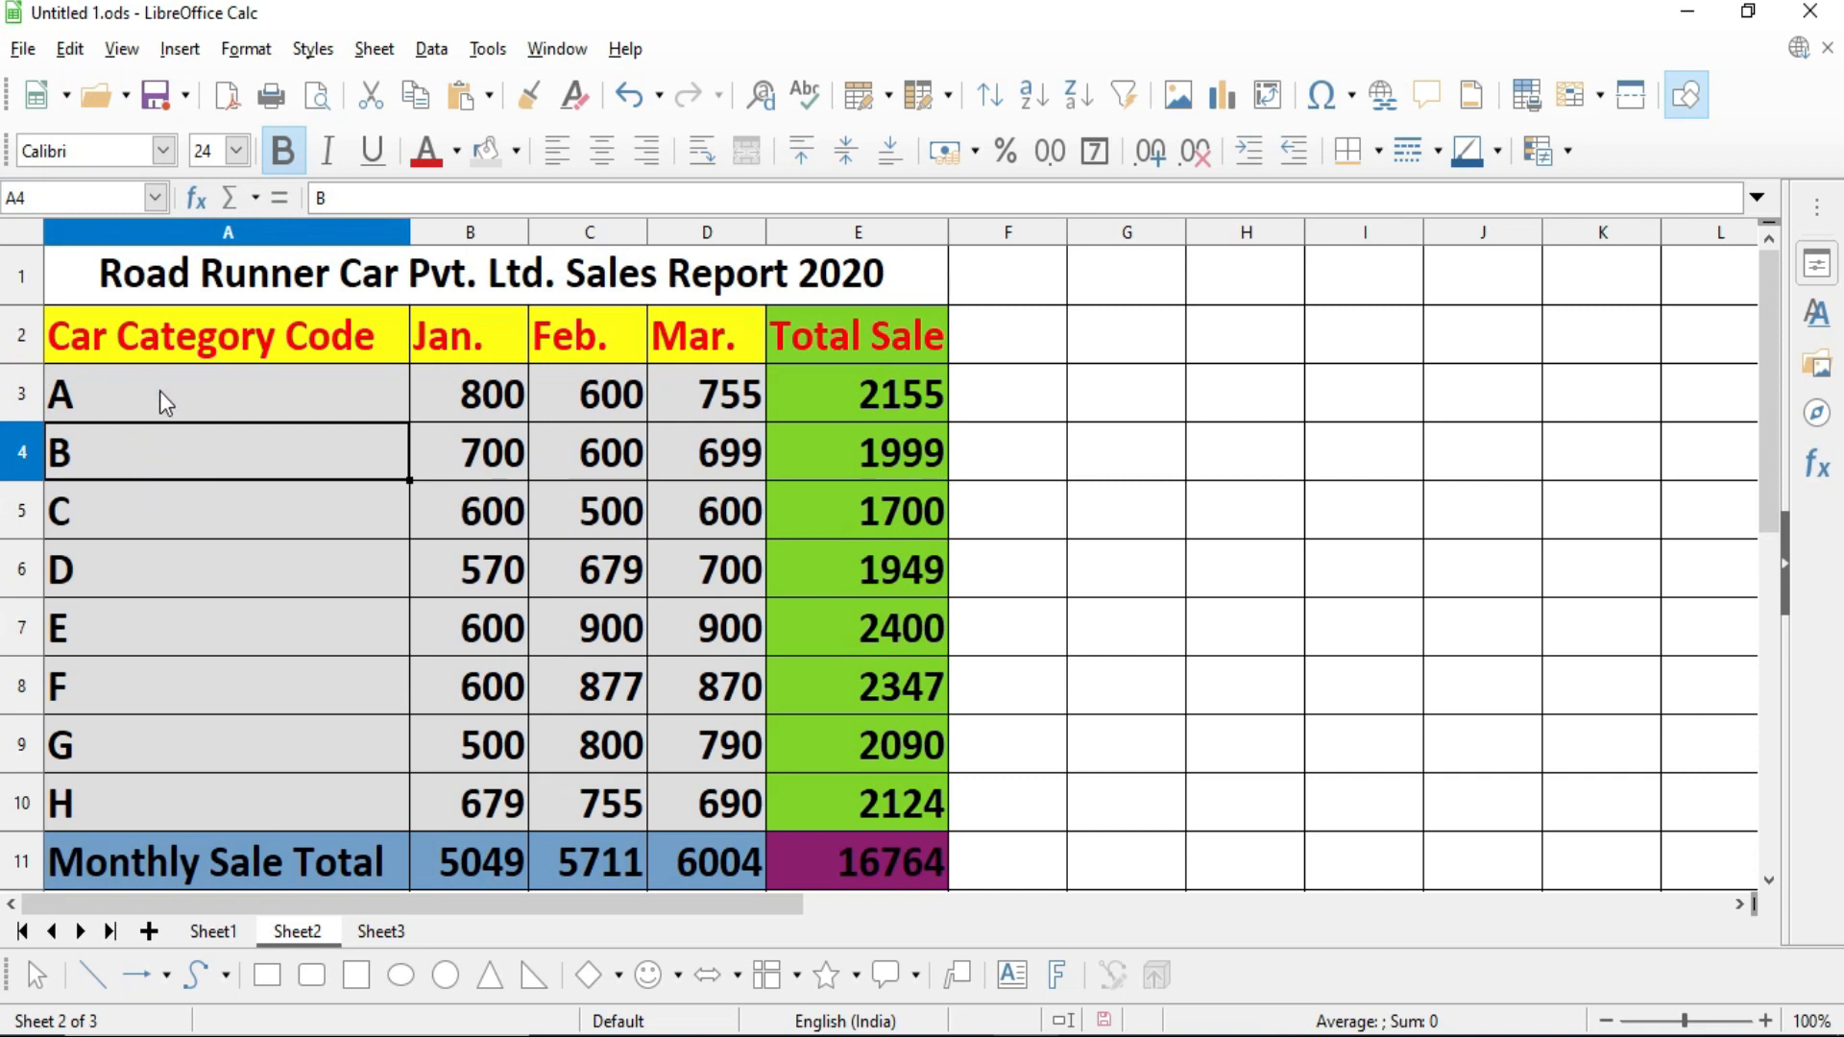
key("Down")
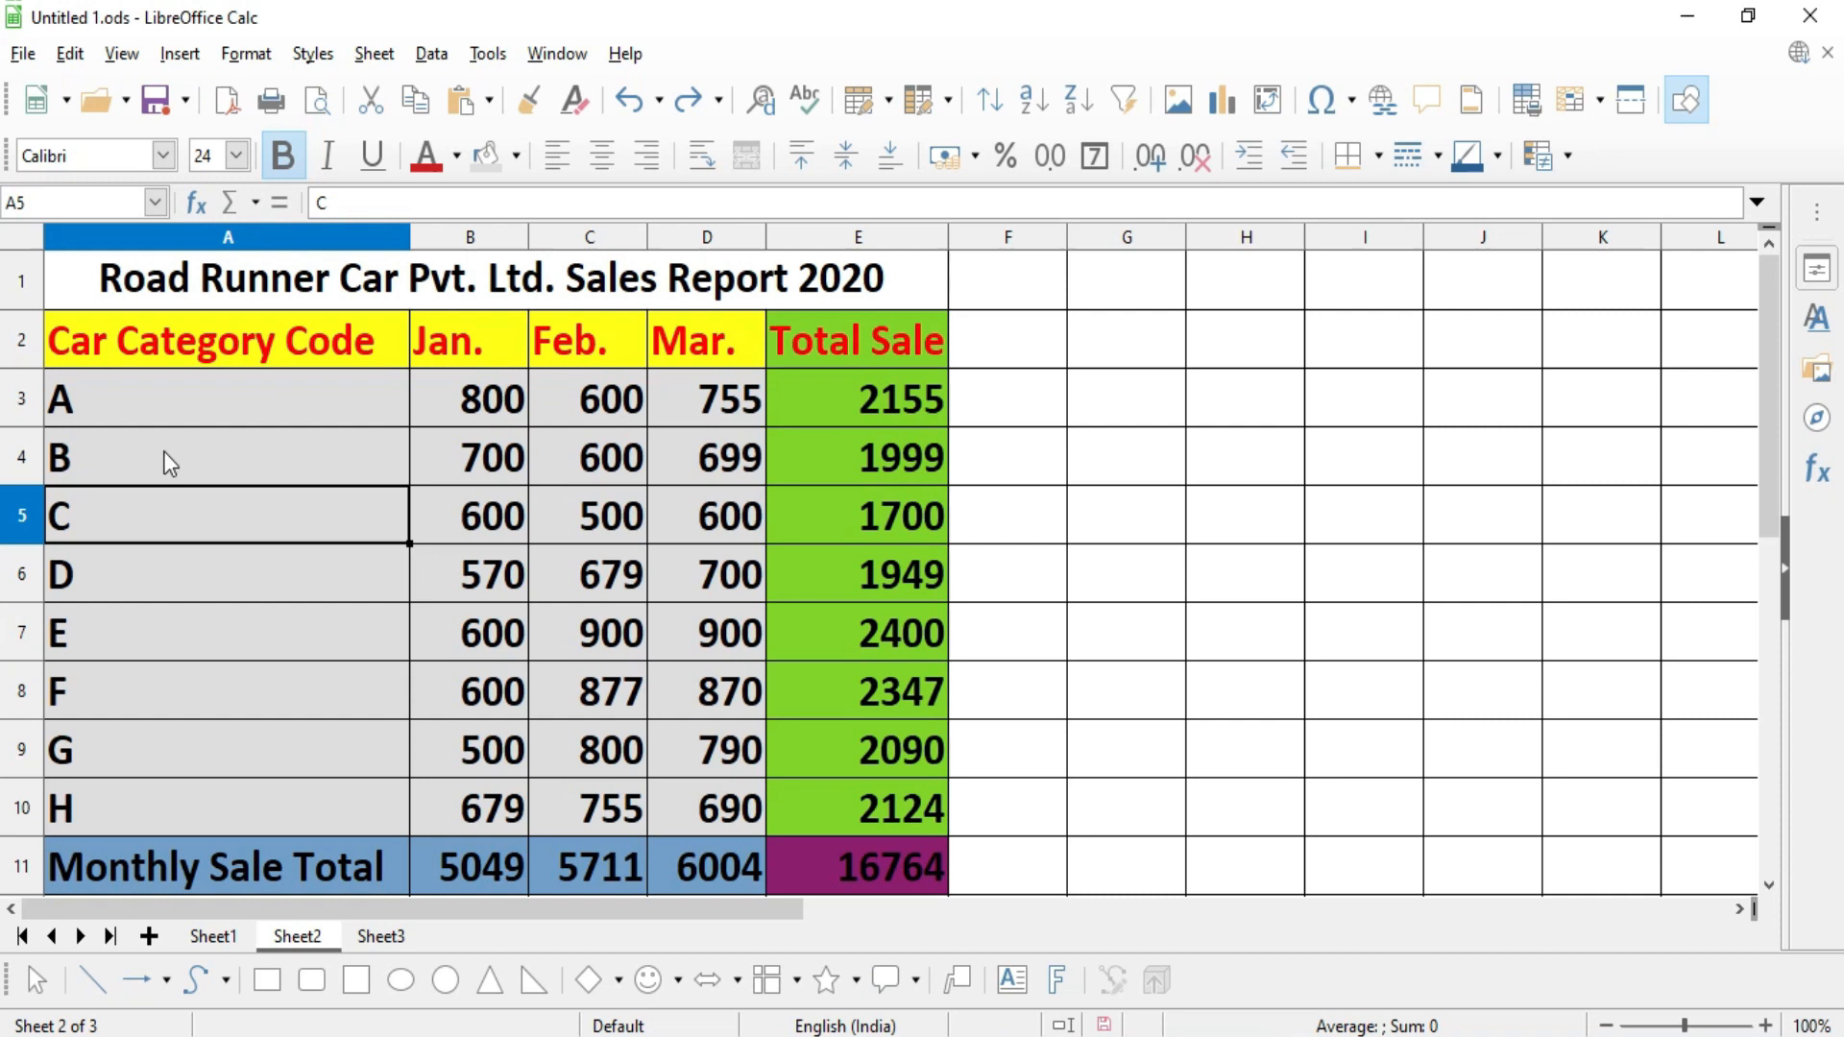
left_click(149, 408)
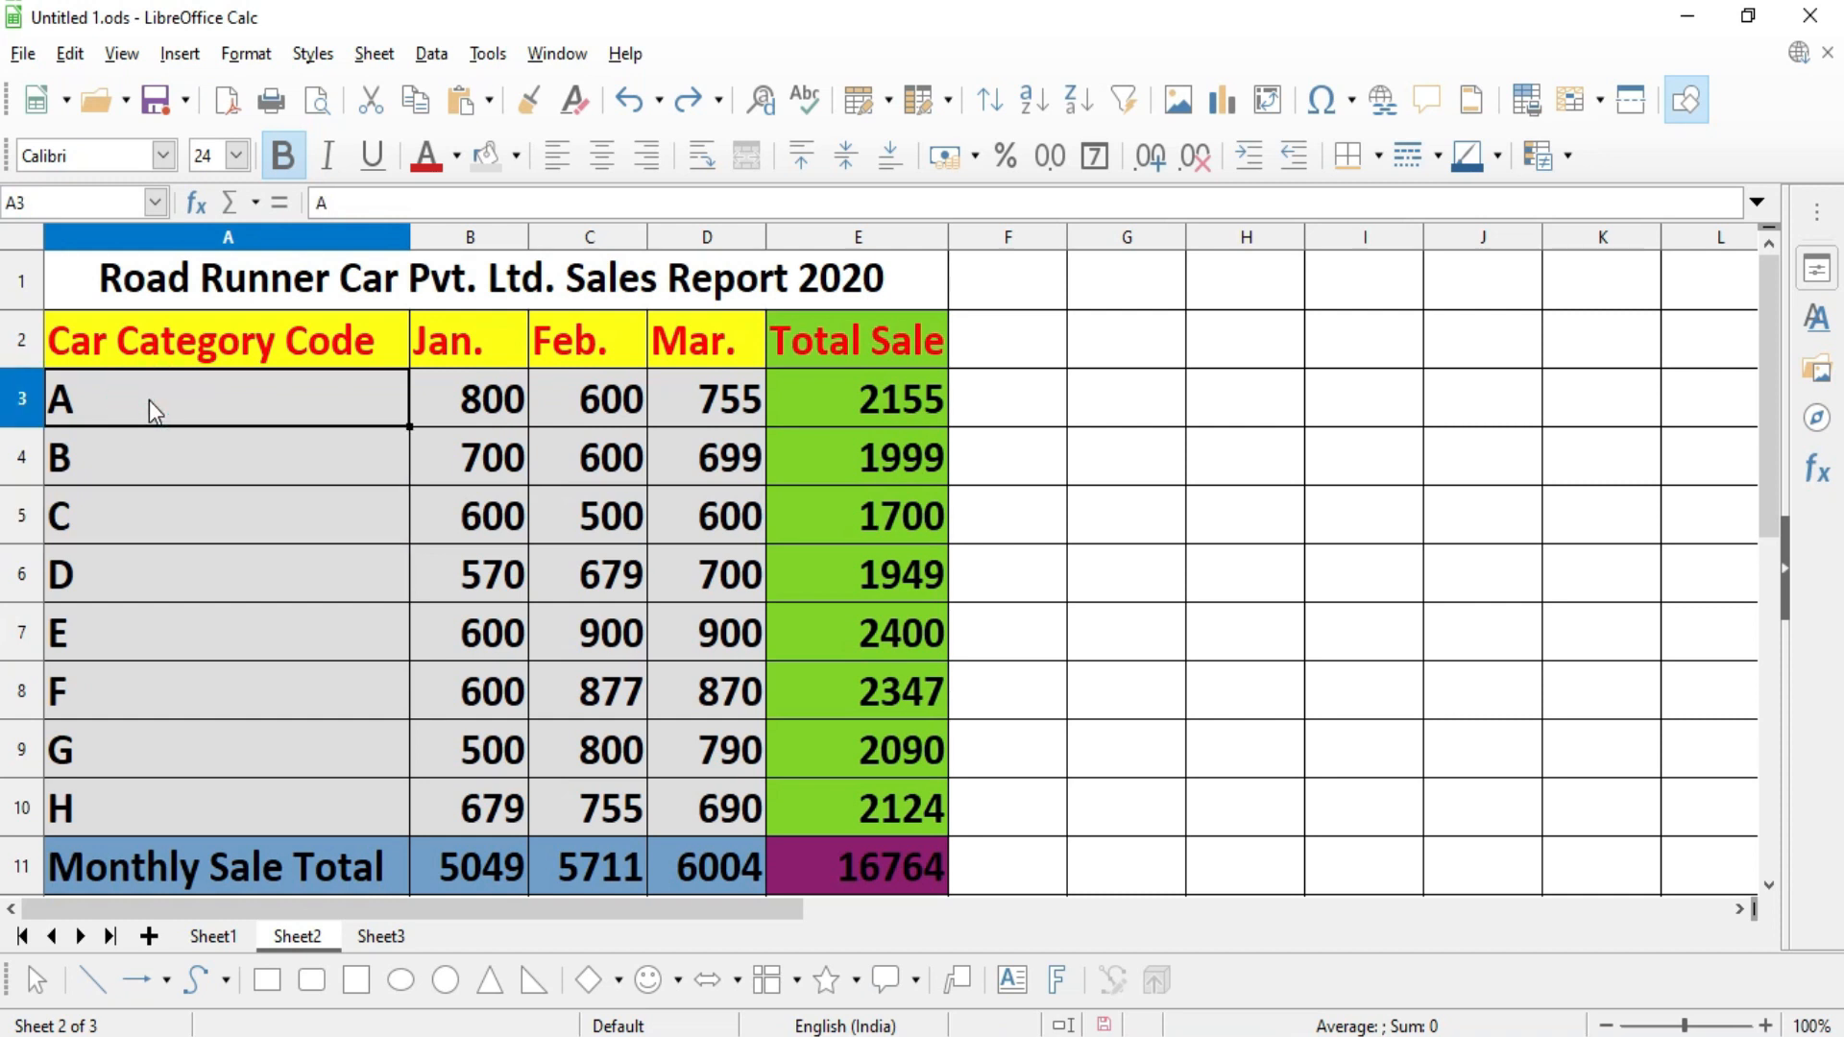
- Select the range A3:C7 in one sweep, then reselect it from its two opposite corner cells, ending back on A3
left_click(227, 397)
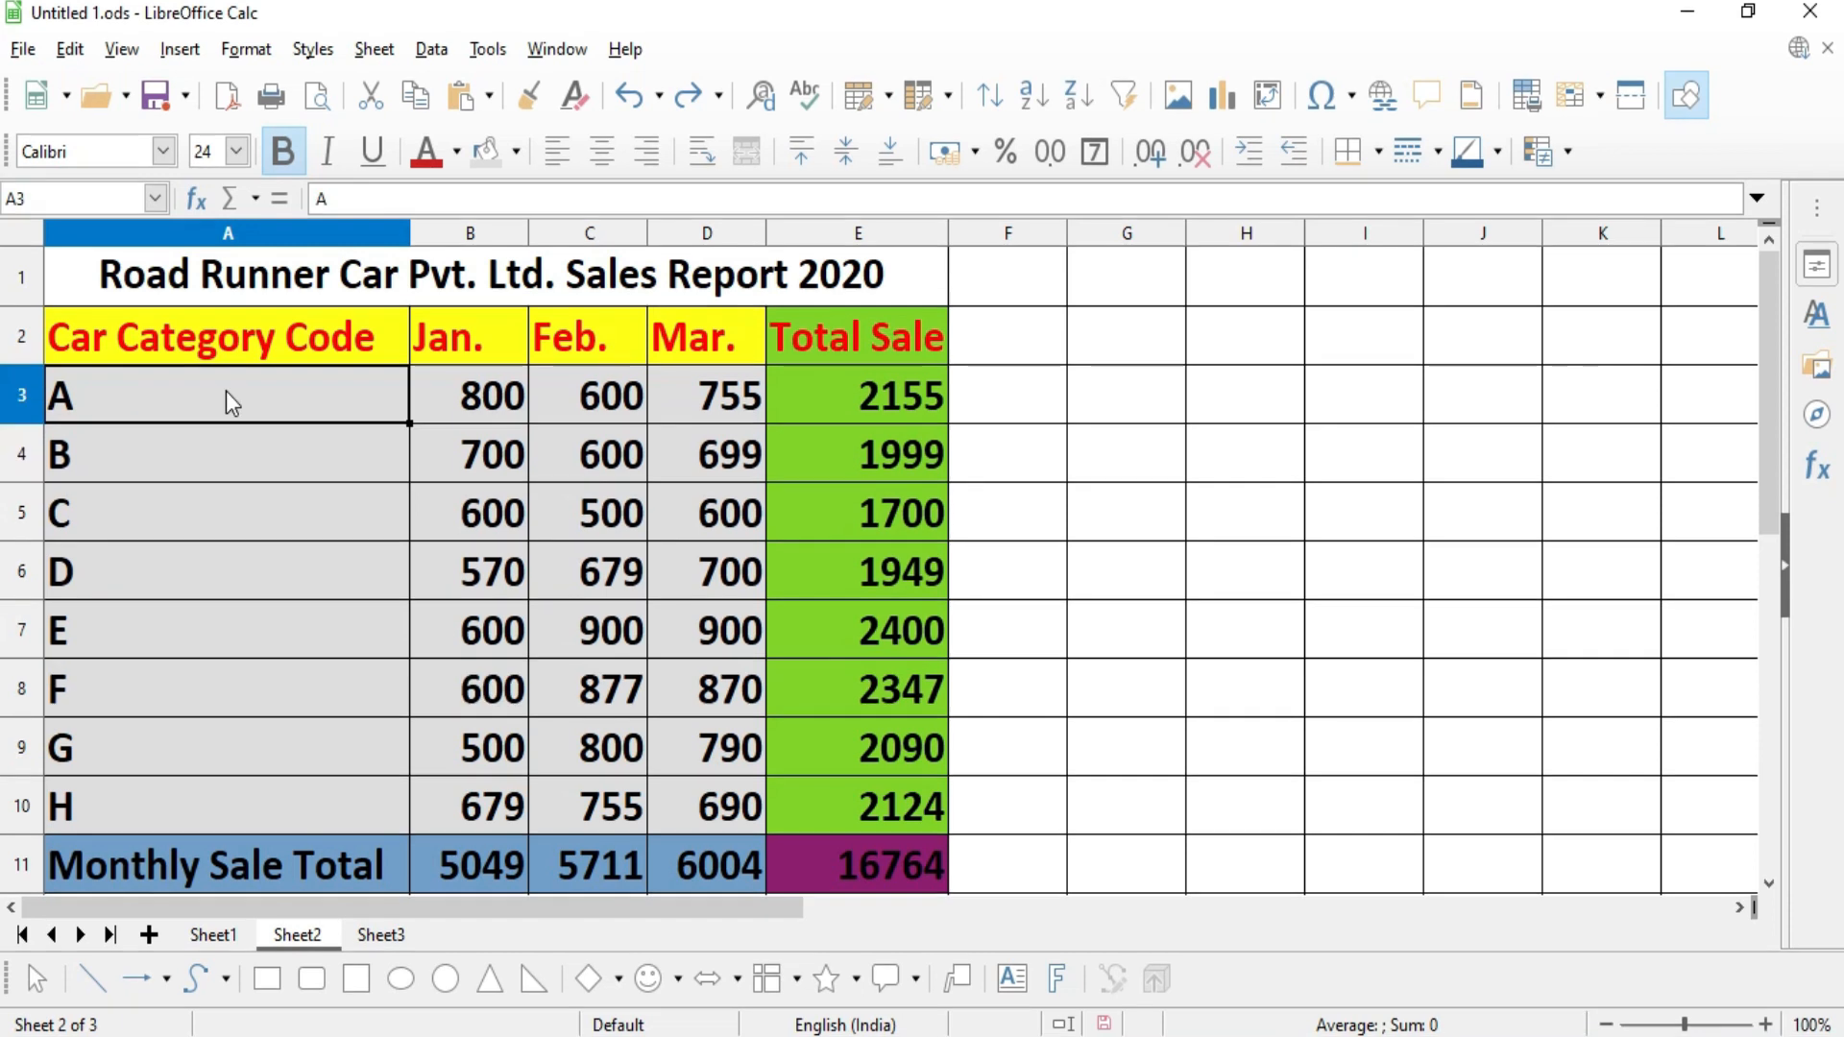
left_click_drag(227, 398, 588, 625)
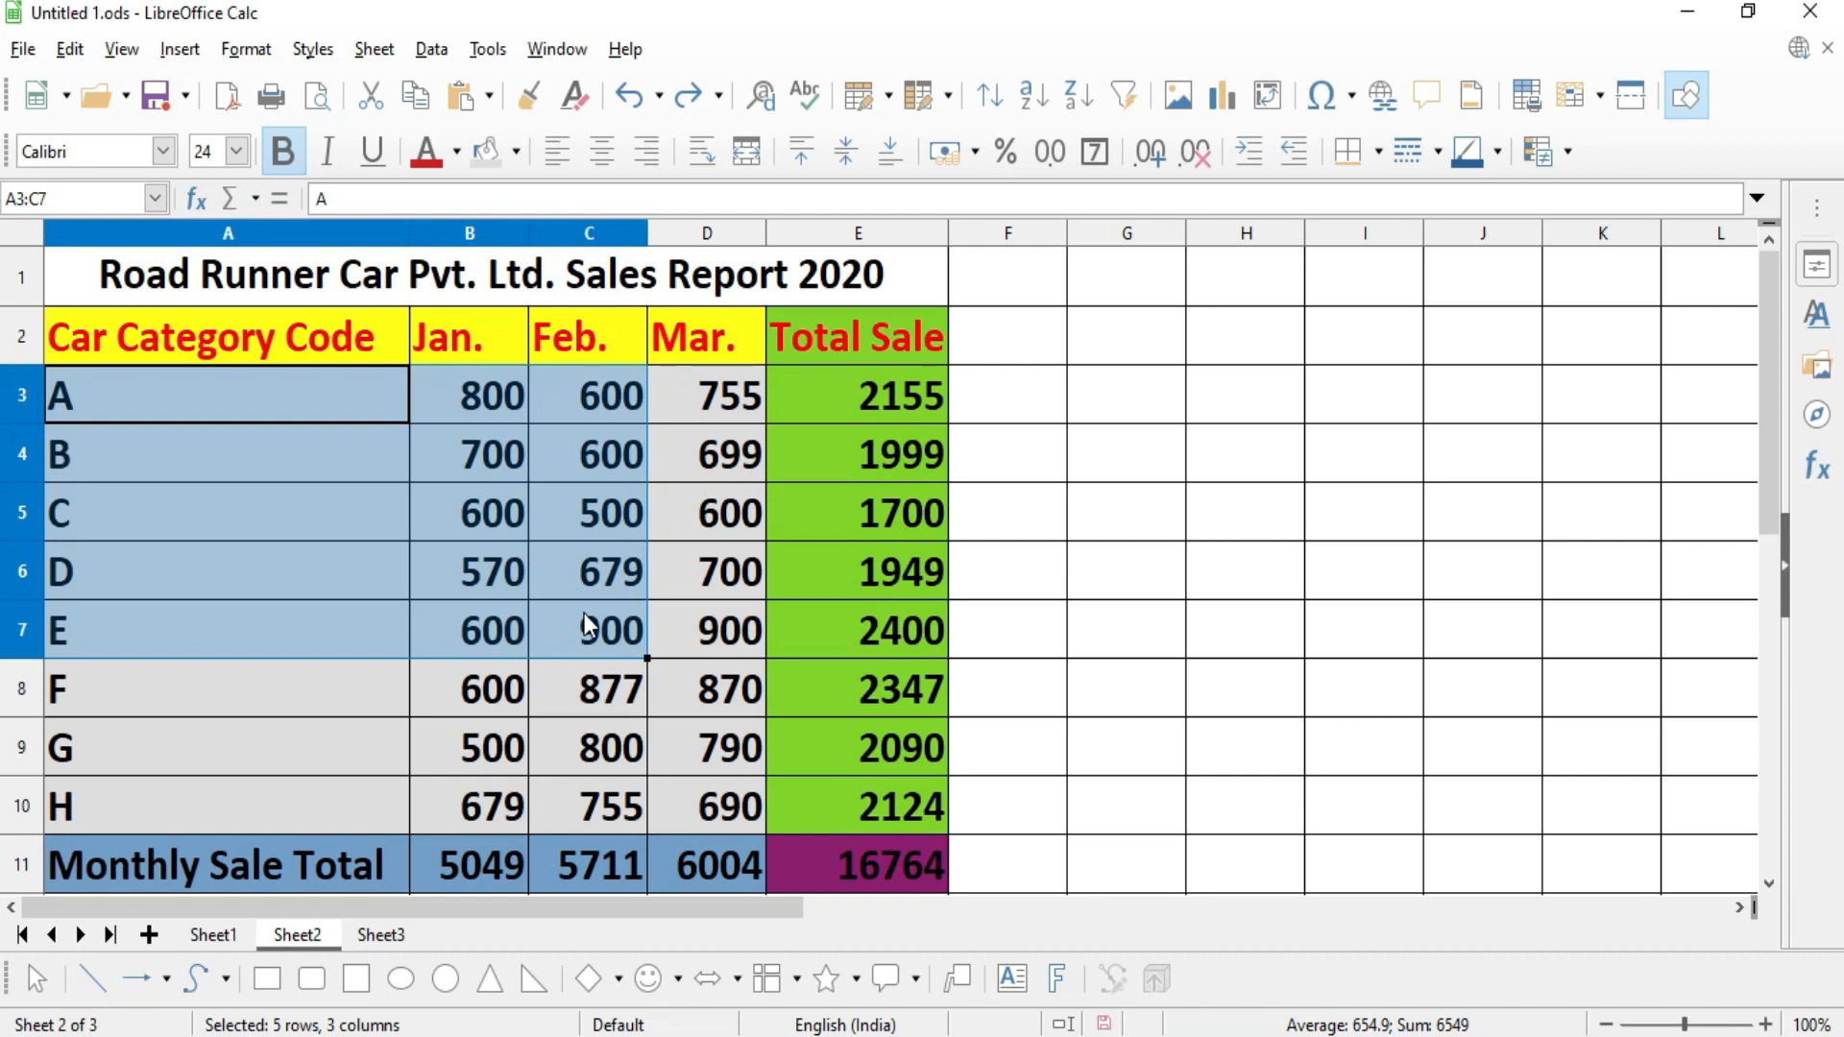
left_click(219, 394)
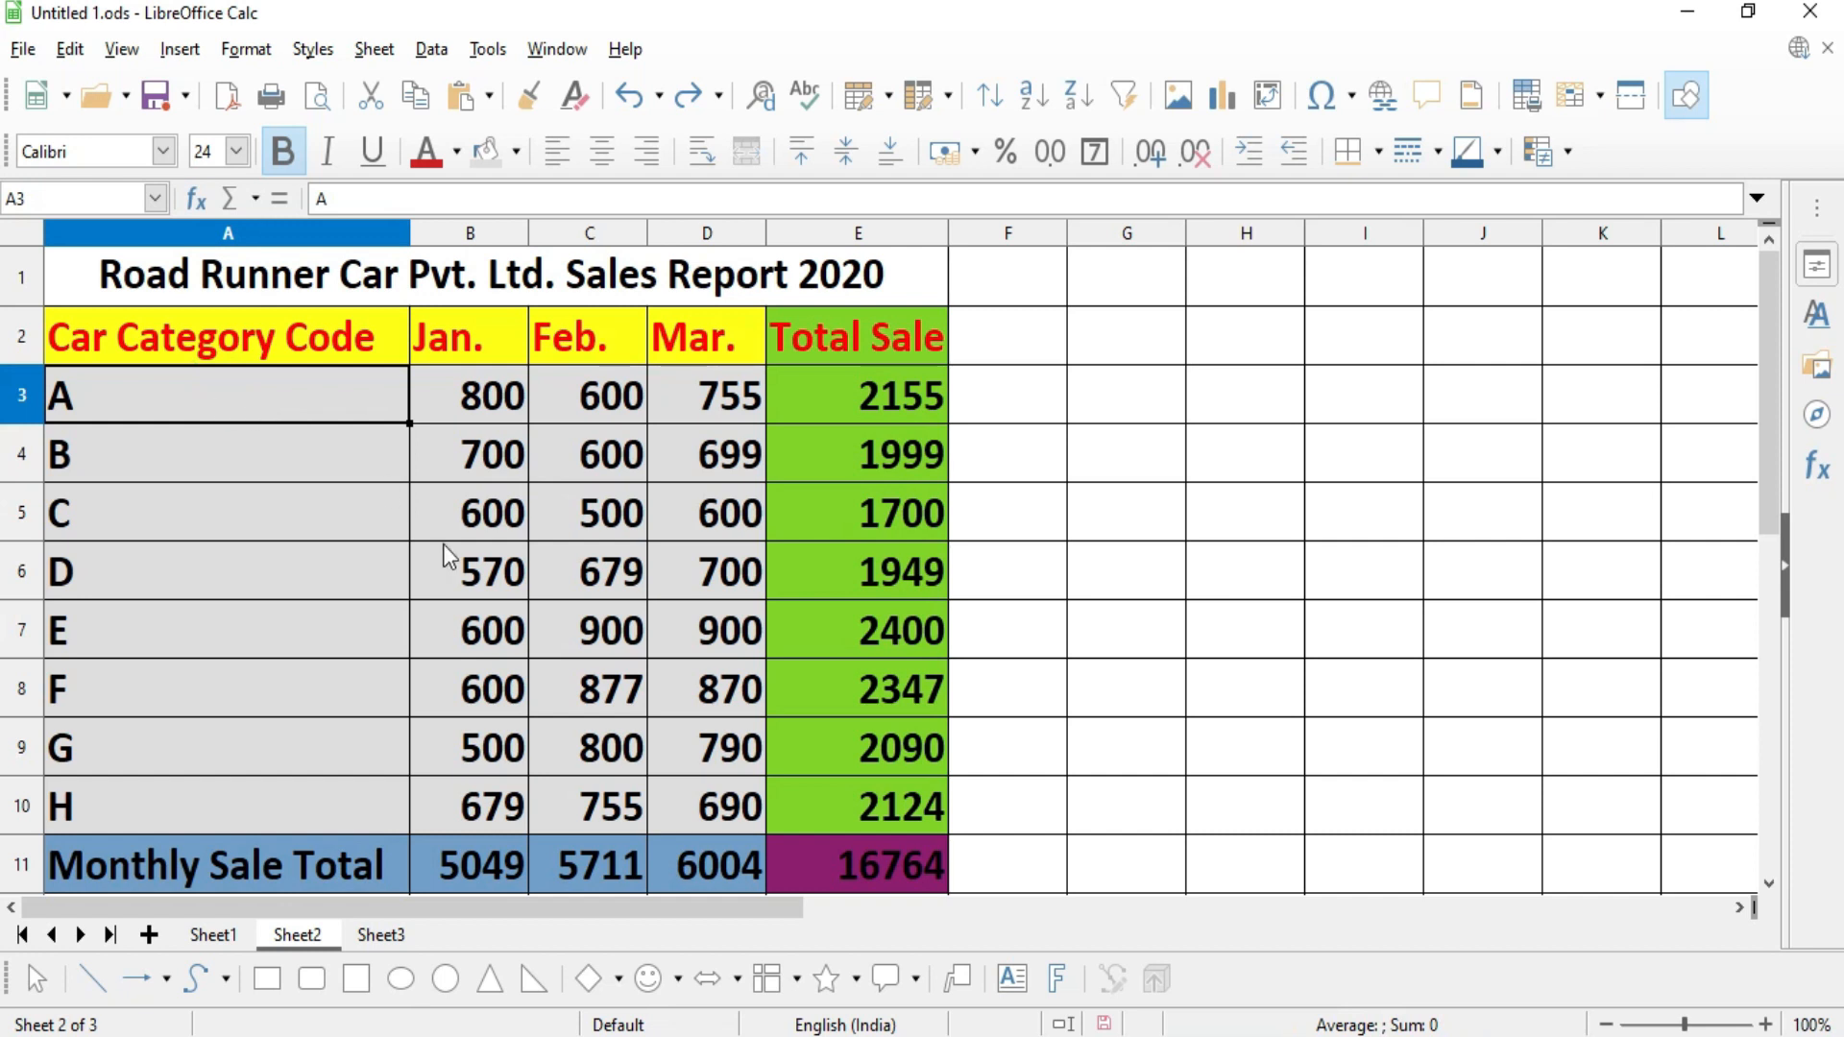
left_click(612, 637, "shift")
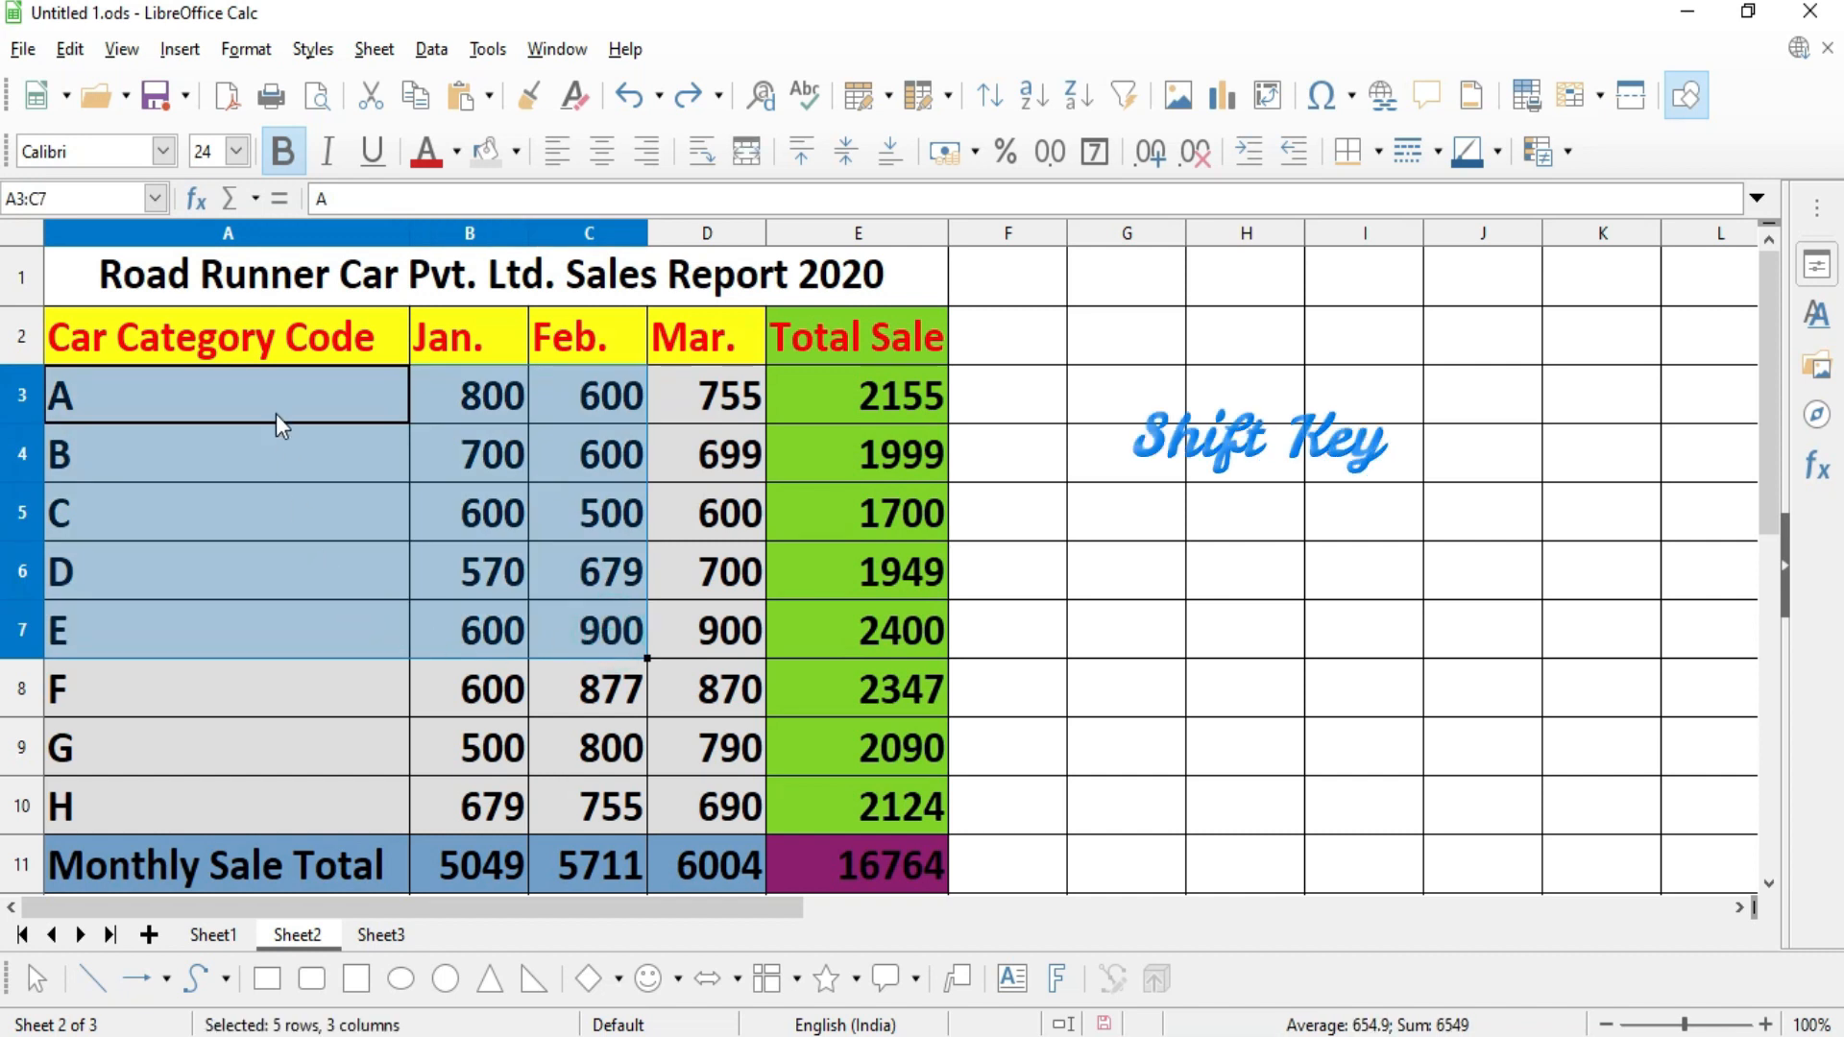
left_click(273, 389)
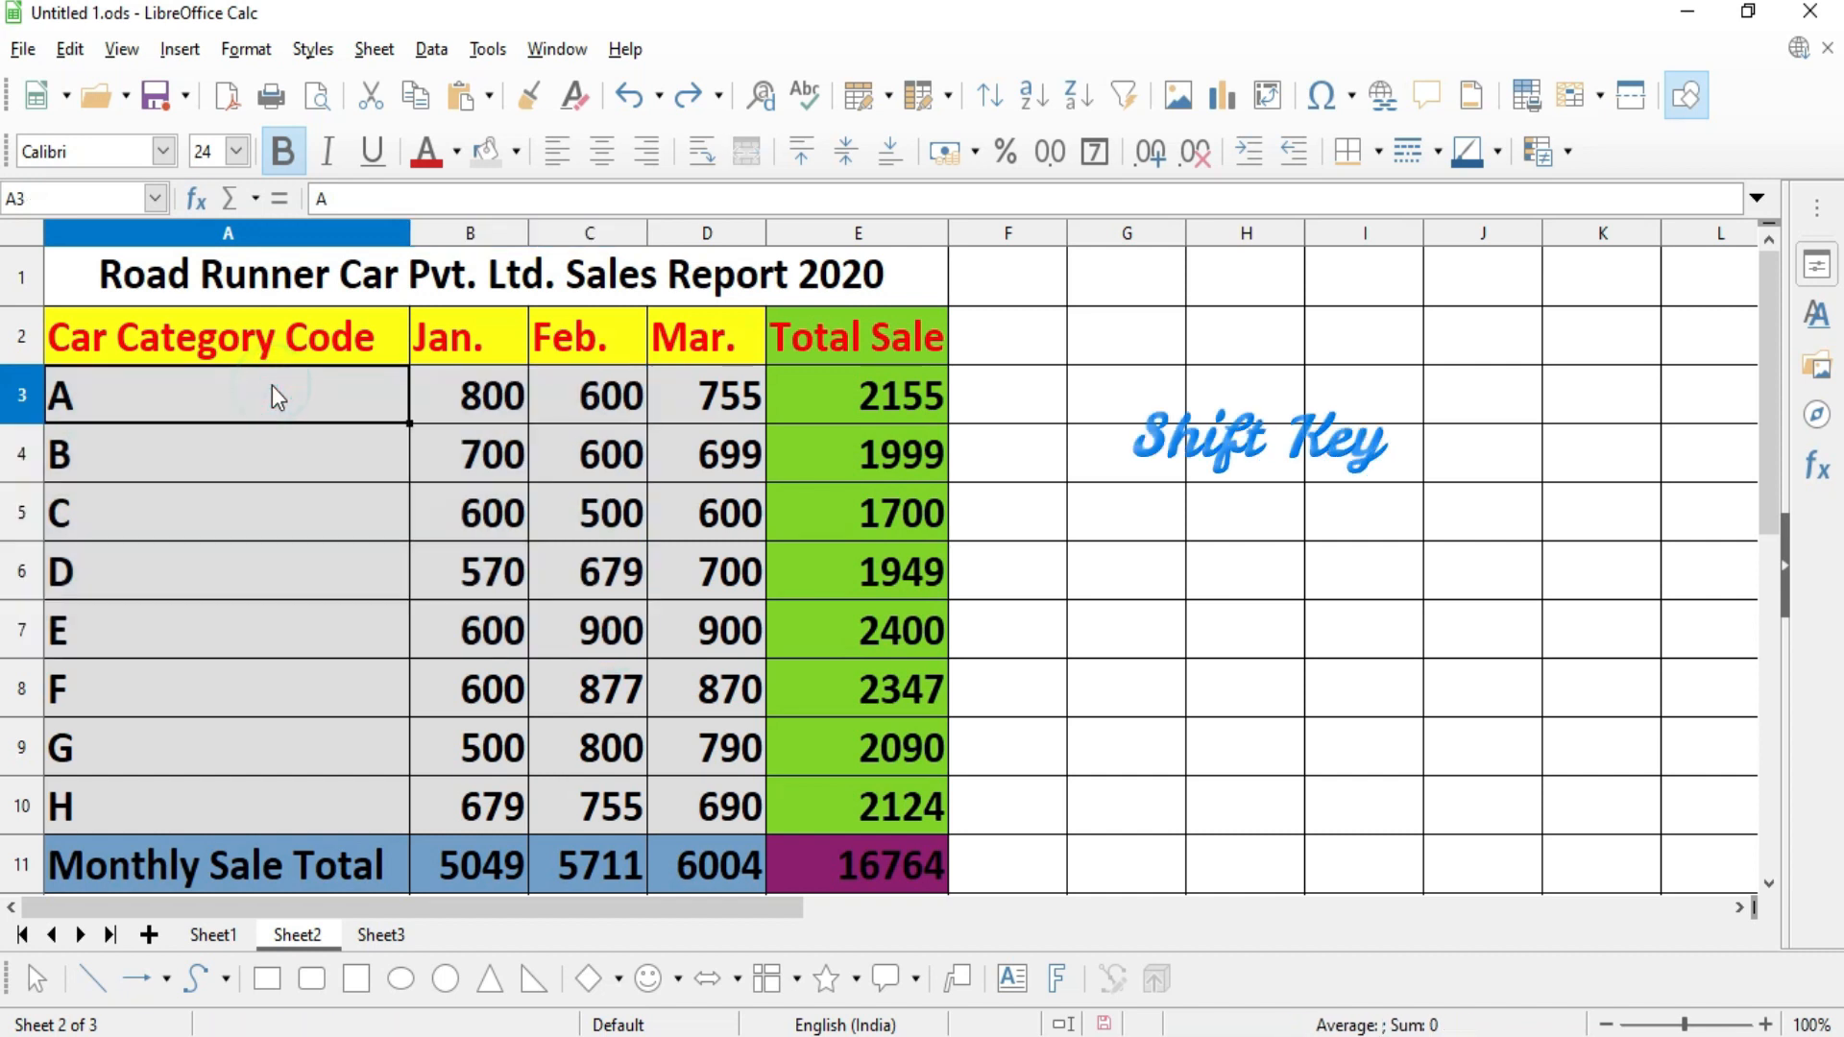
- Select the non-adjacent ranges A3:A7 and D3:D7 together, and clear the selection by moving to A8
left_click(216, 394)
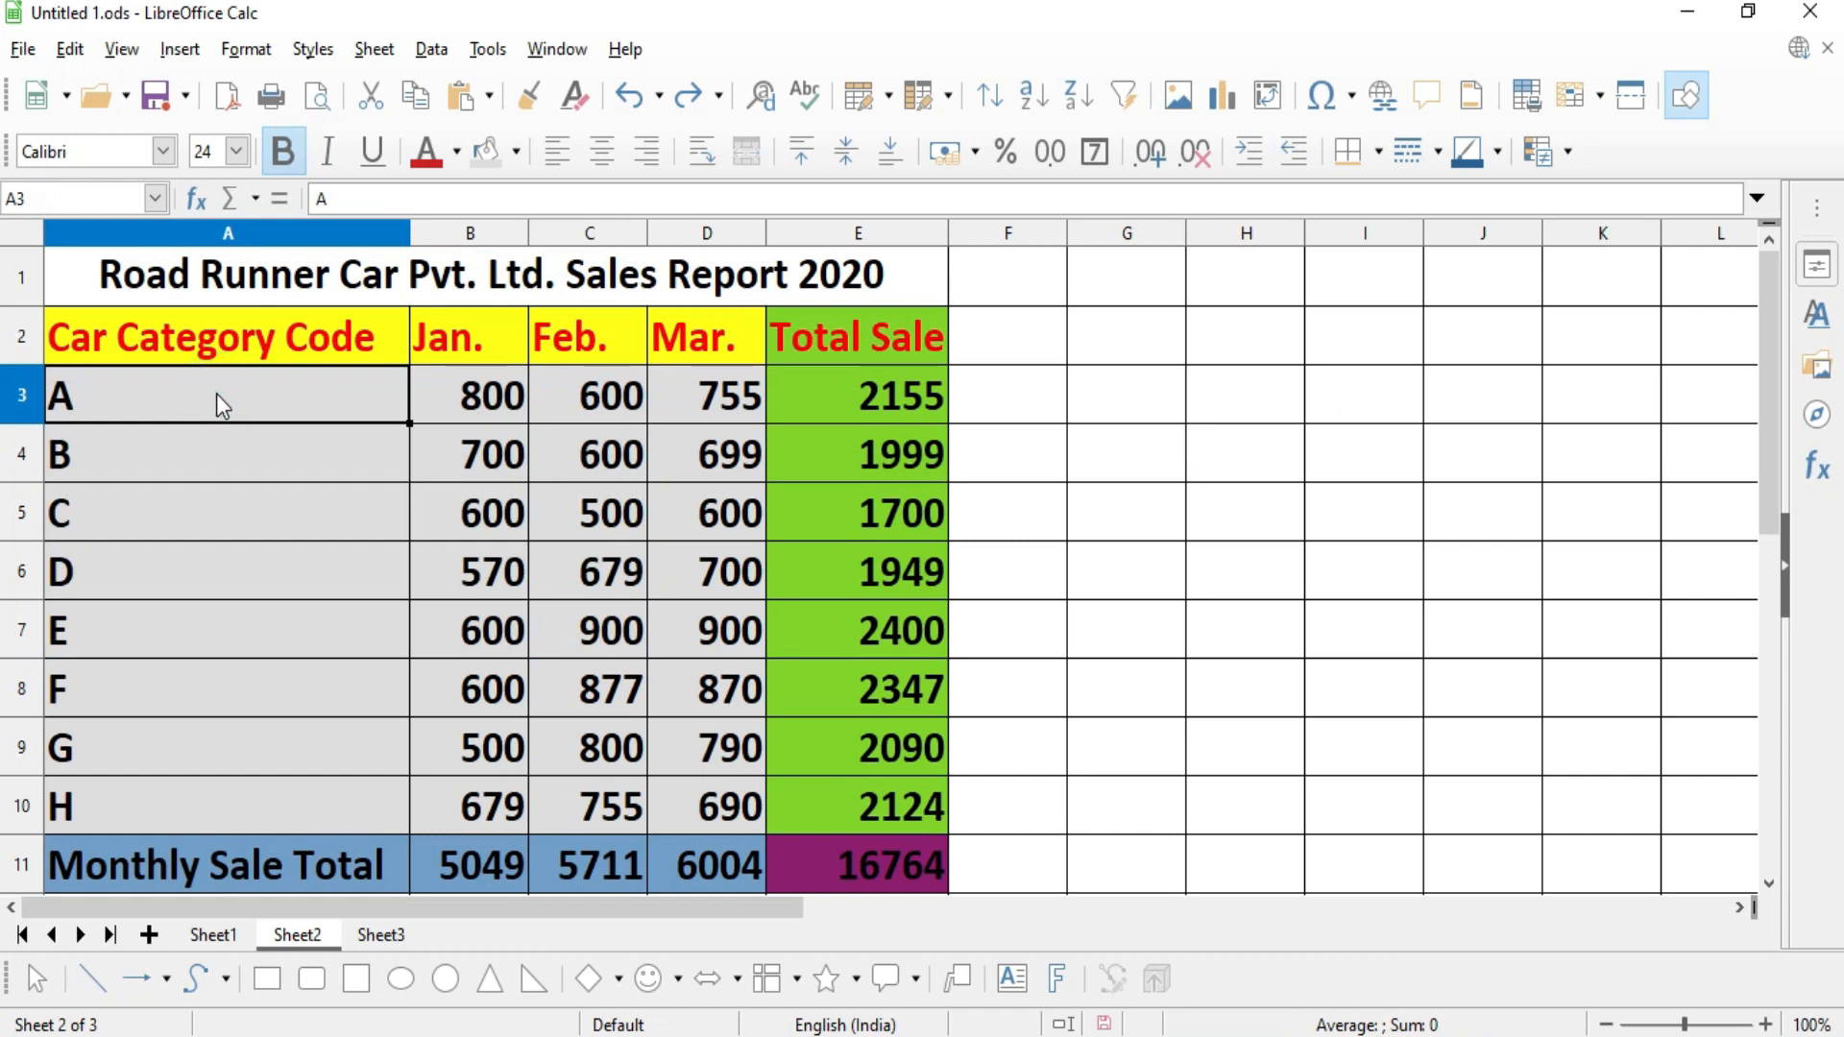
left_click_drag(216, 394, 378, 634)
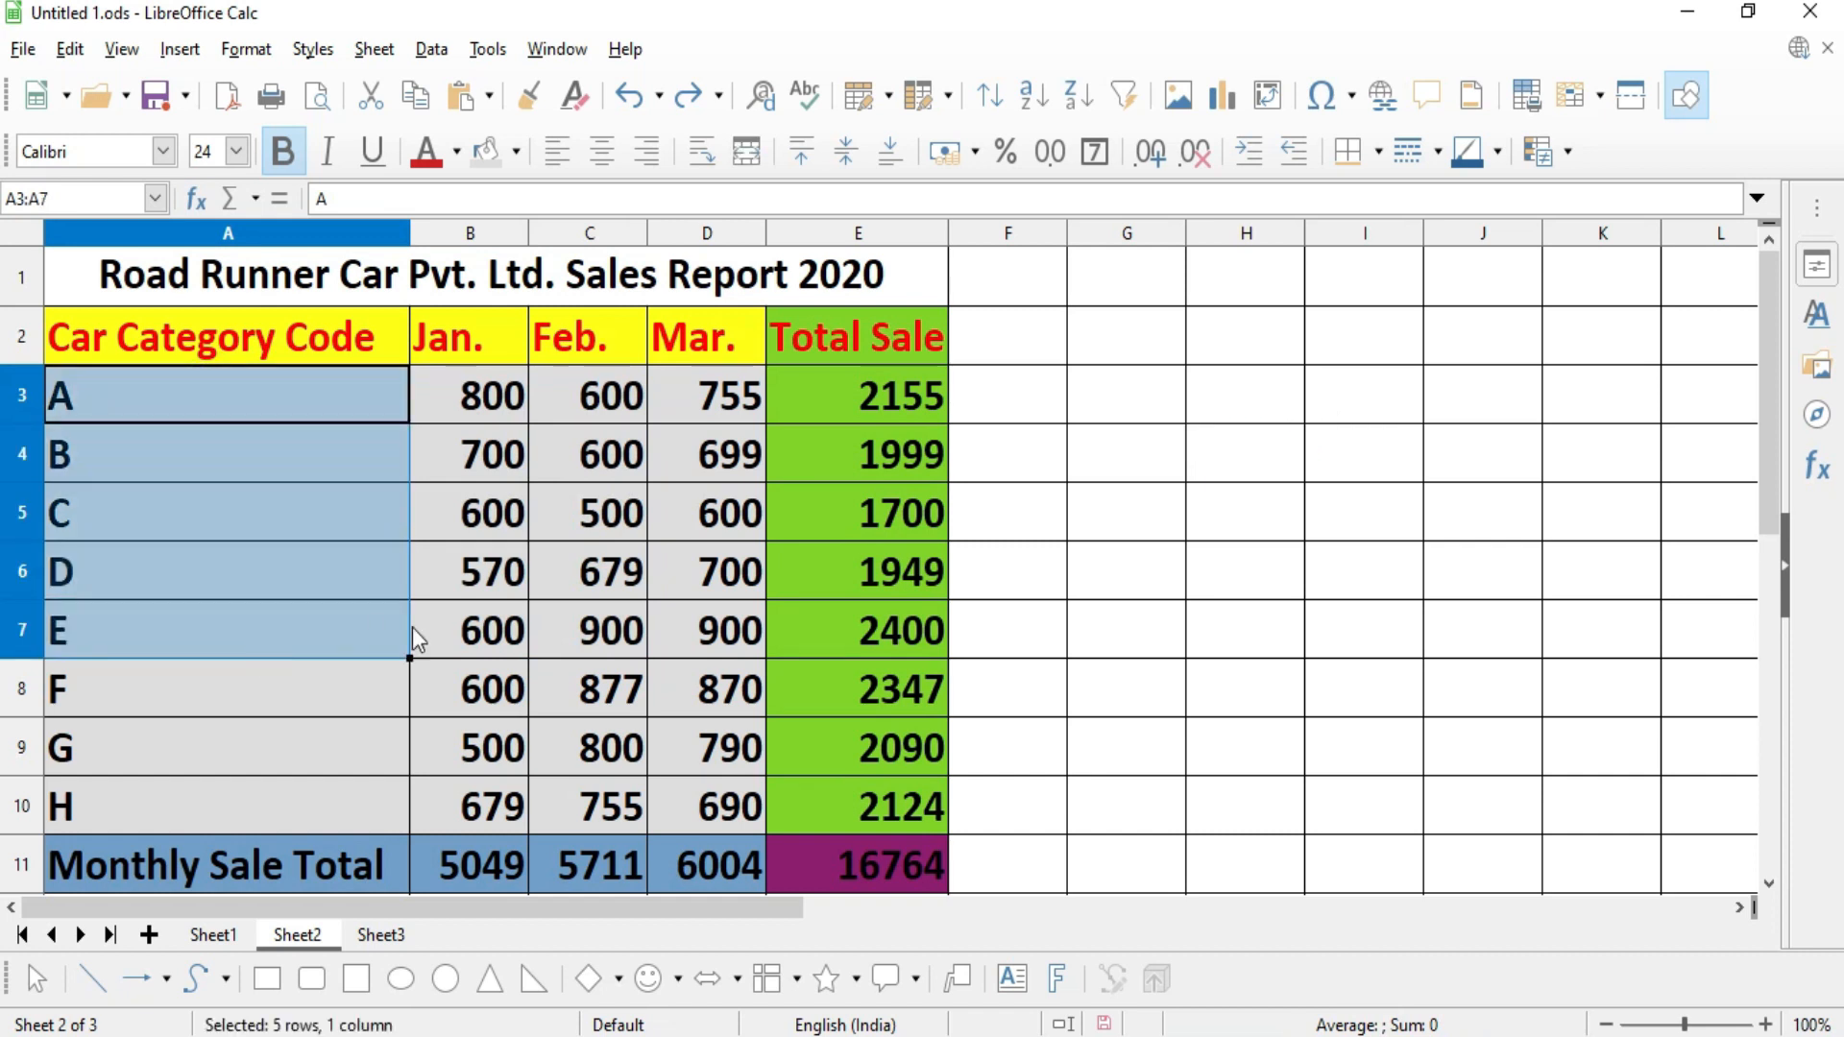
left_click_drag(707, 396, 722, 636)
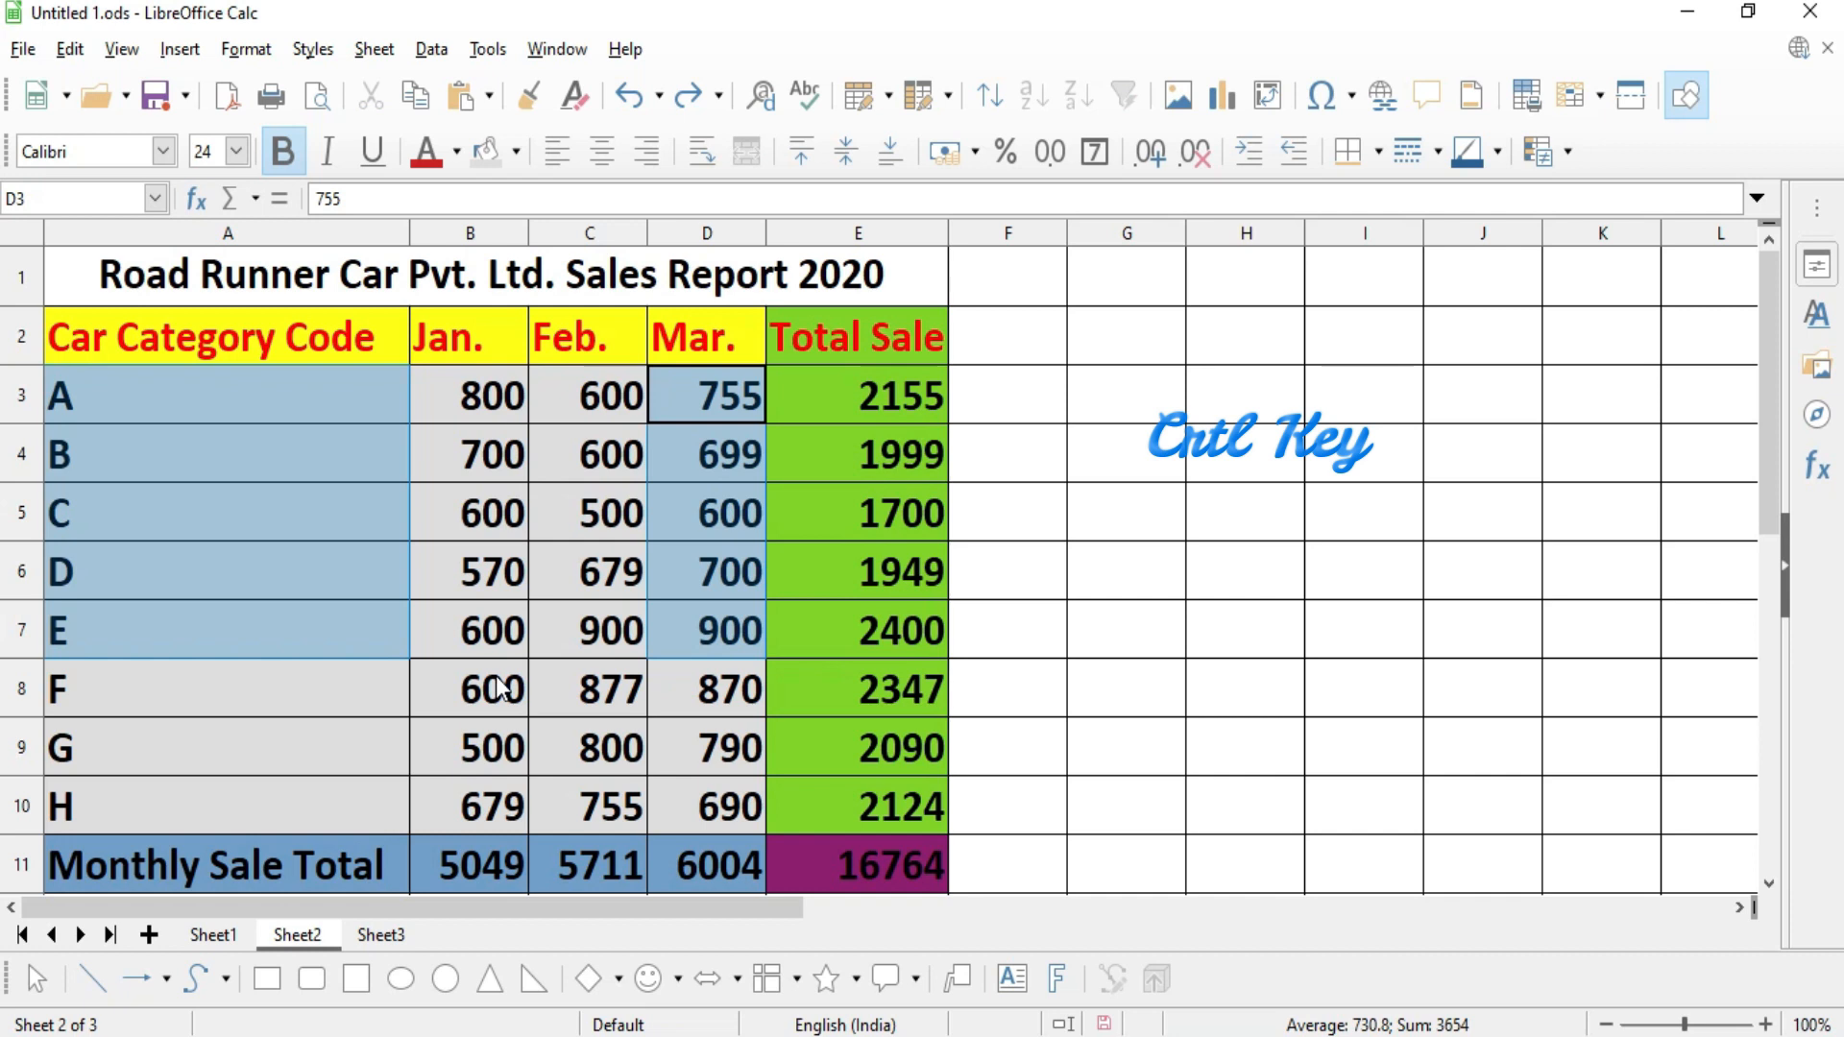
left_click(348, 687)
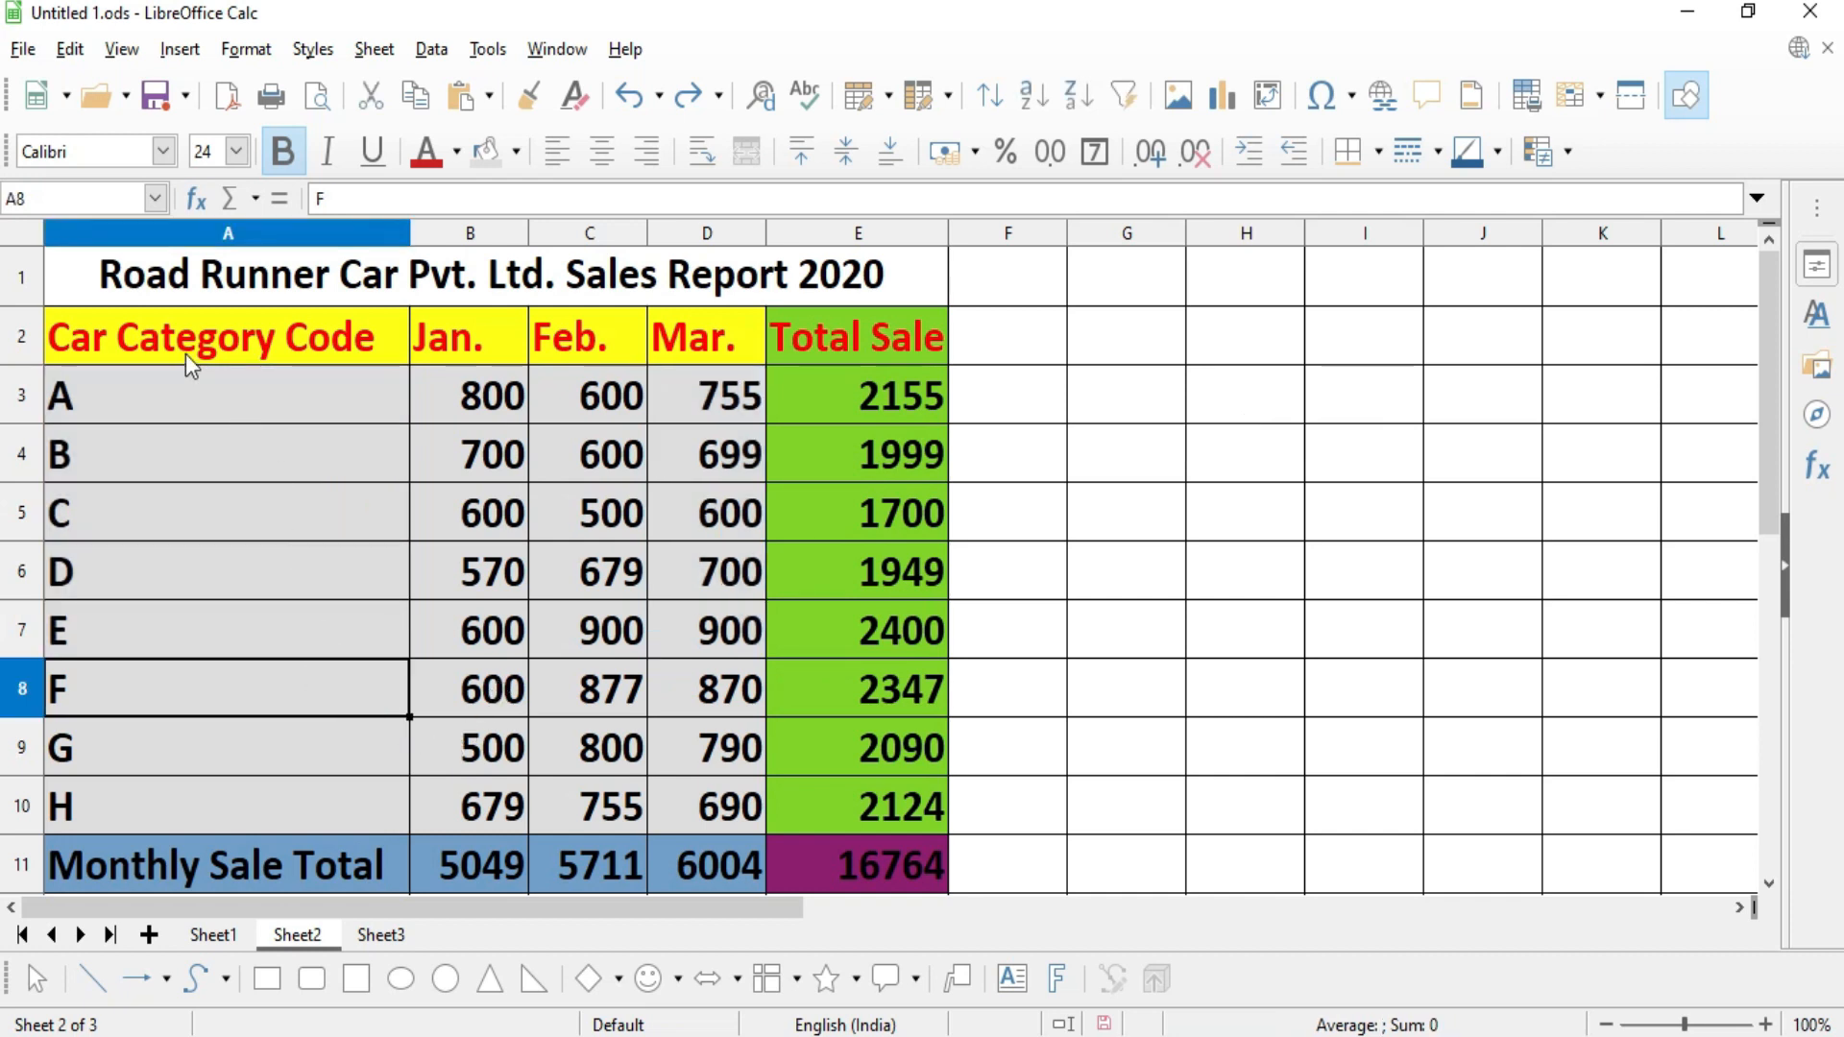
- Select the range A3:B7 by entering its cell reference, and return to cell A3
left_click(122, 191)
type("A3:")
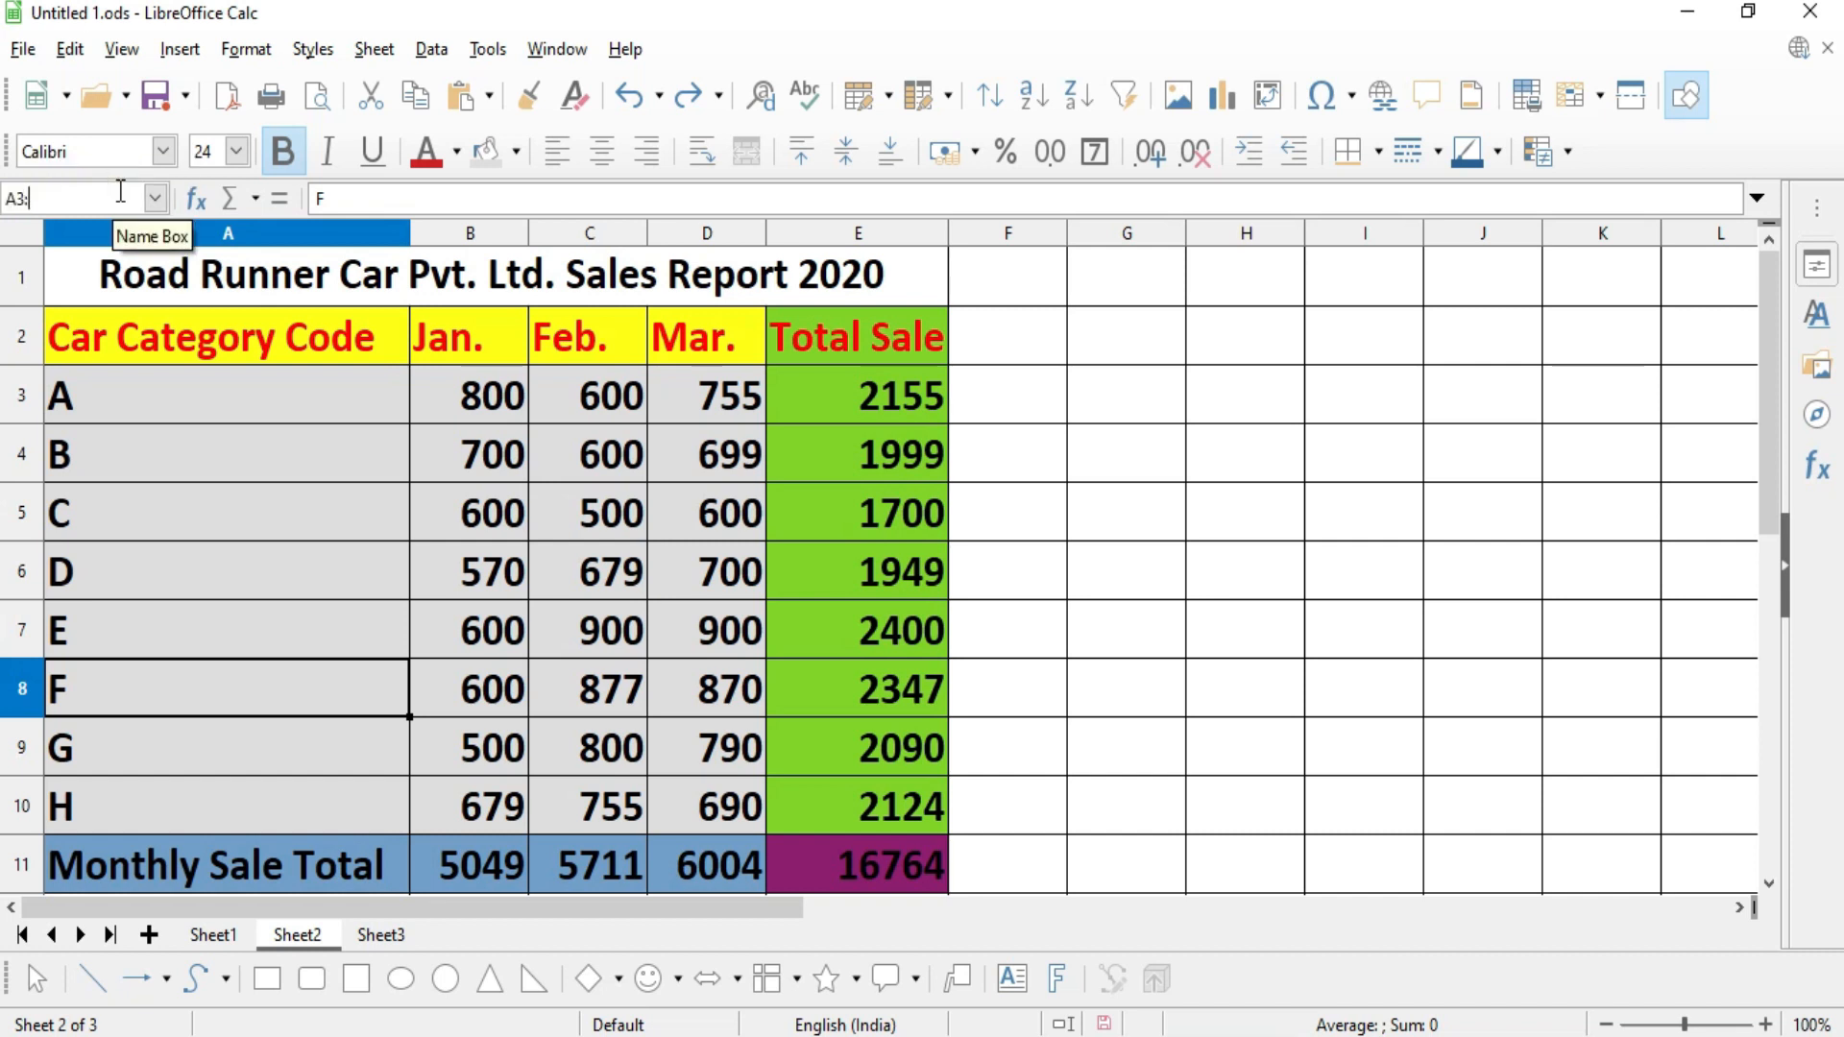
type("B7")
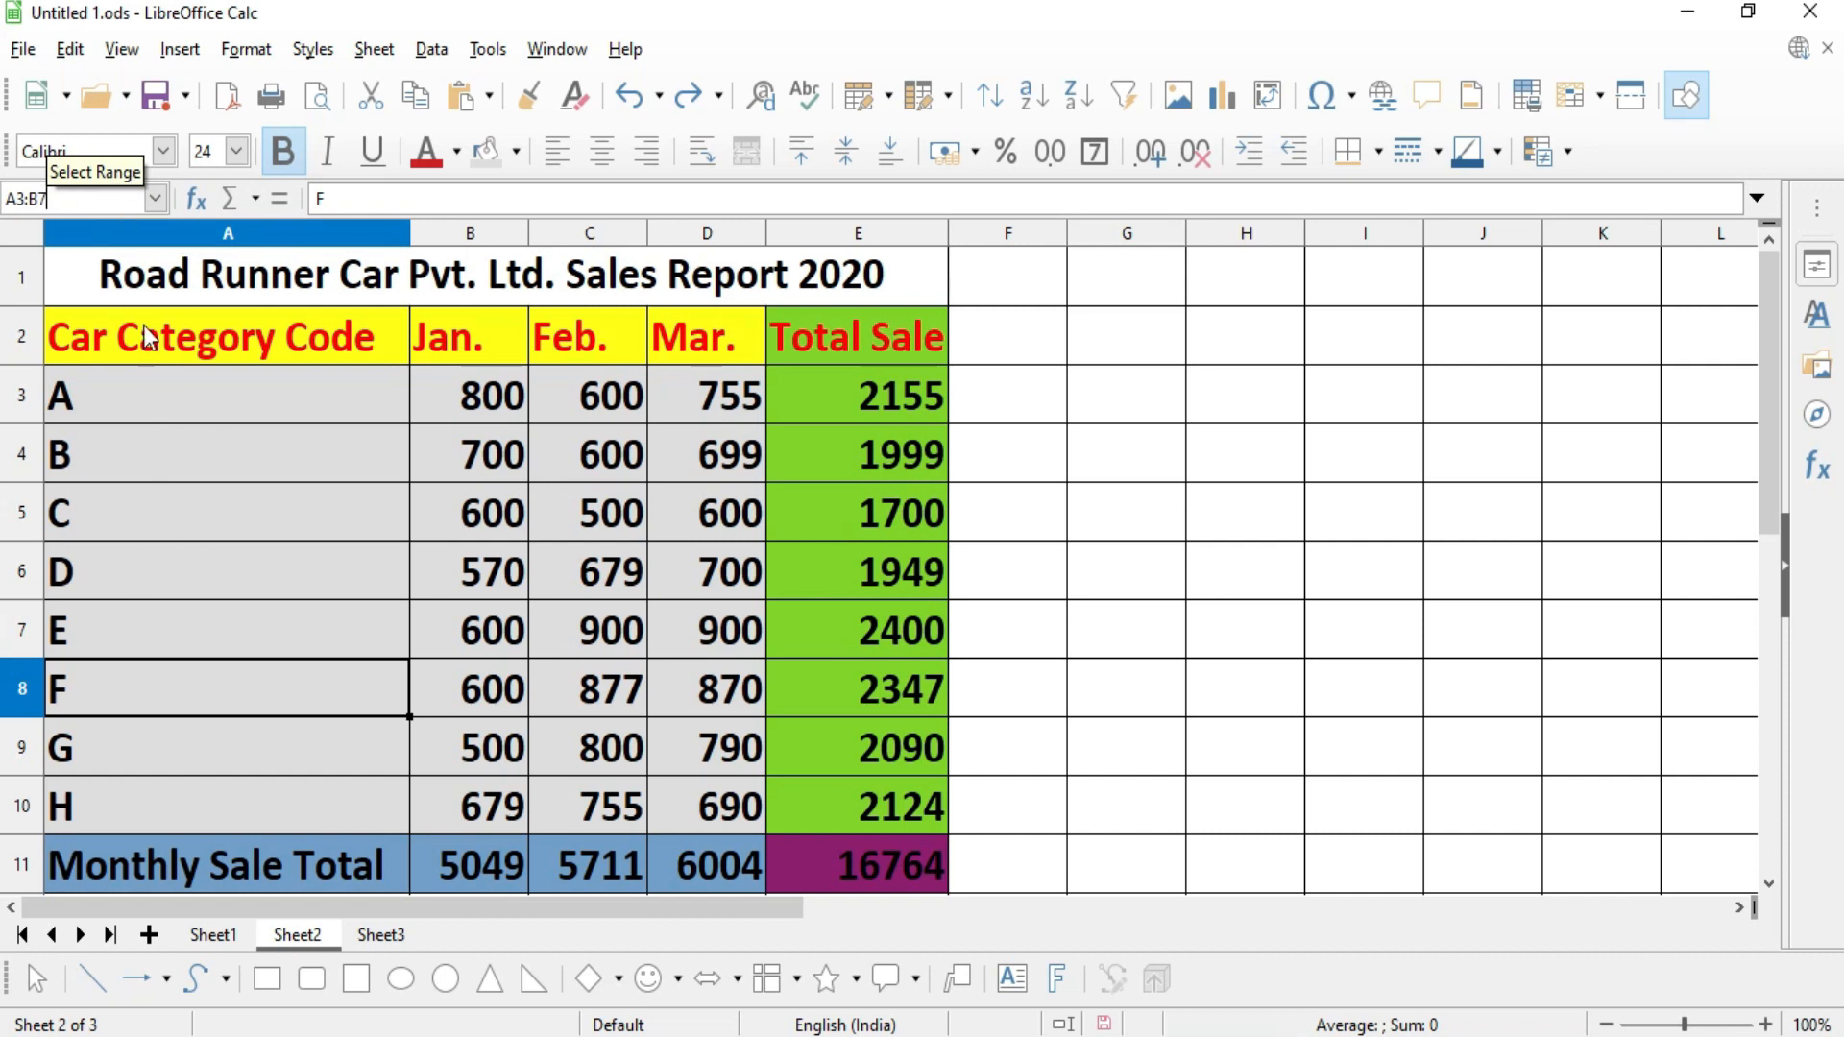
key("Return")
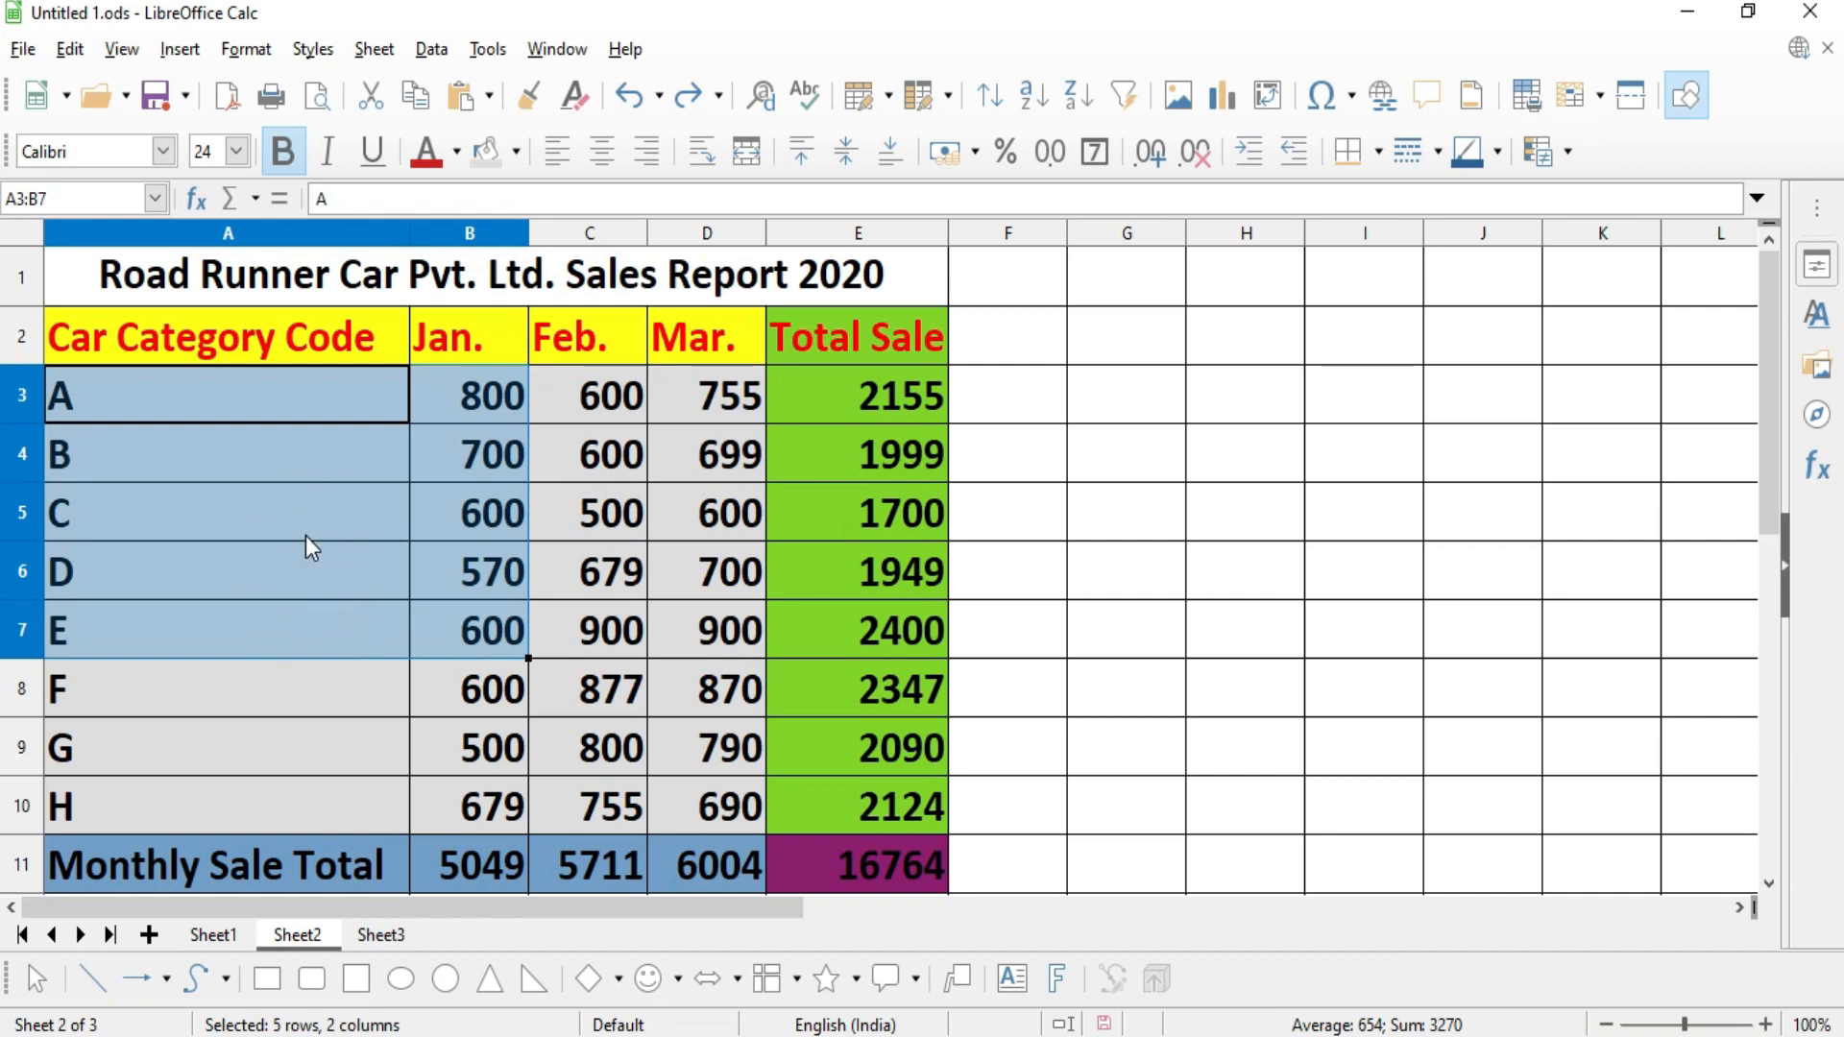
left_click(198, 400)
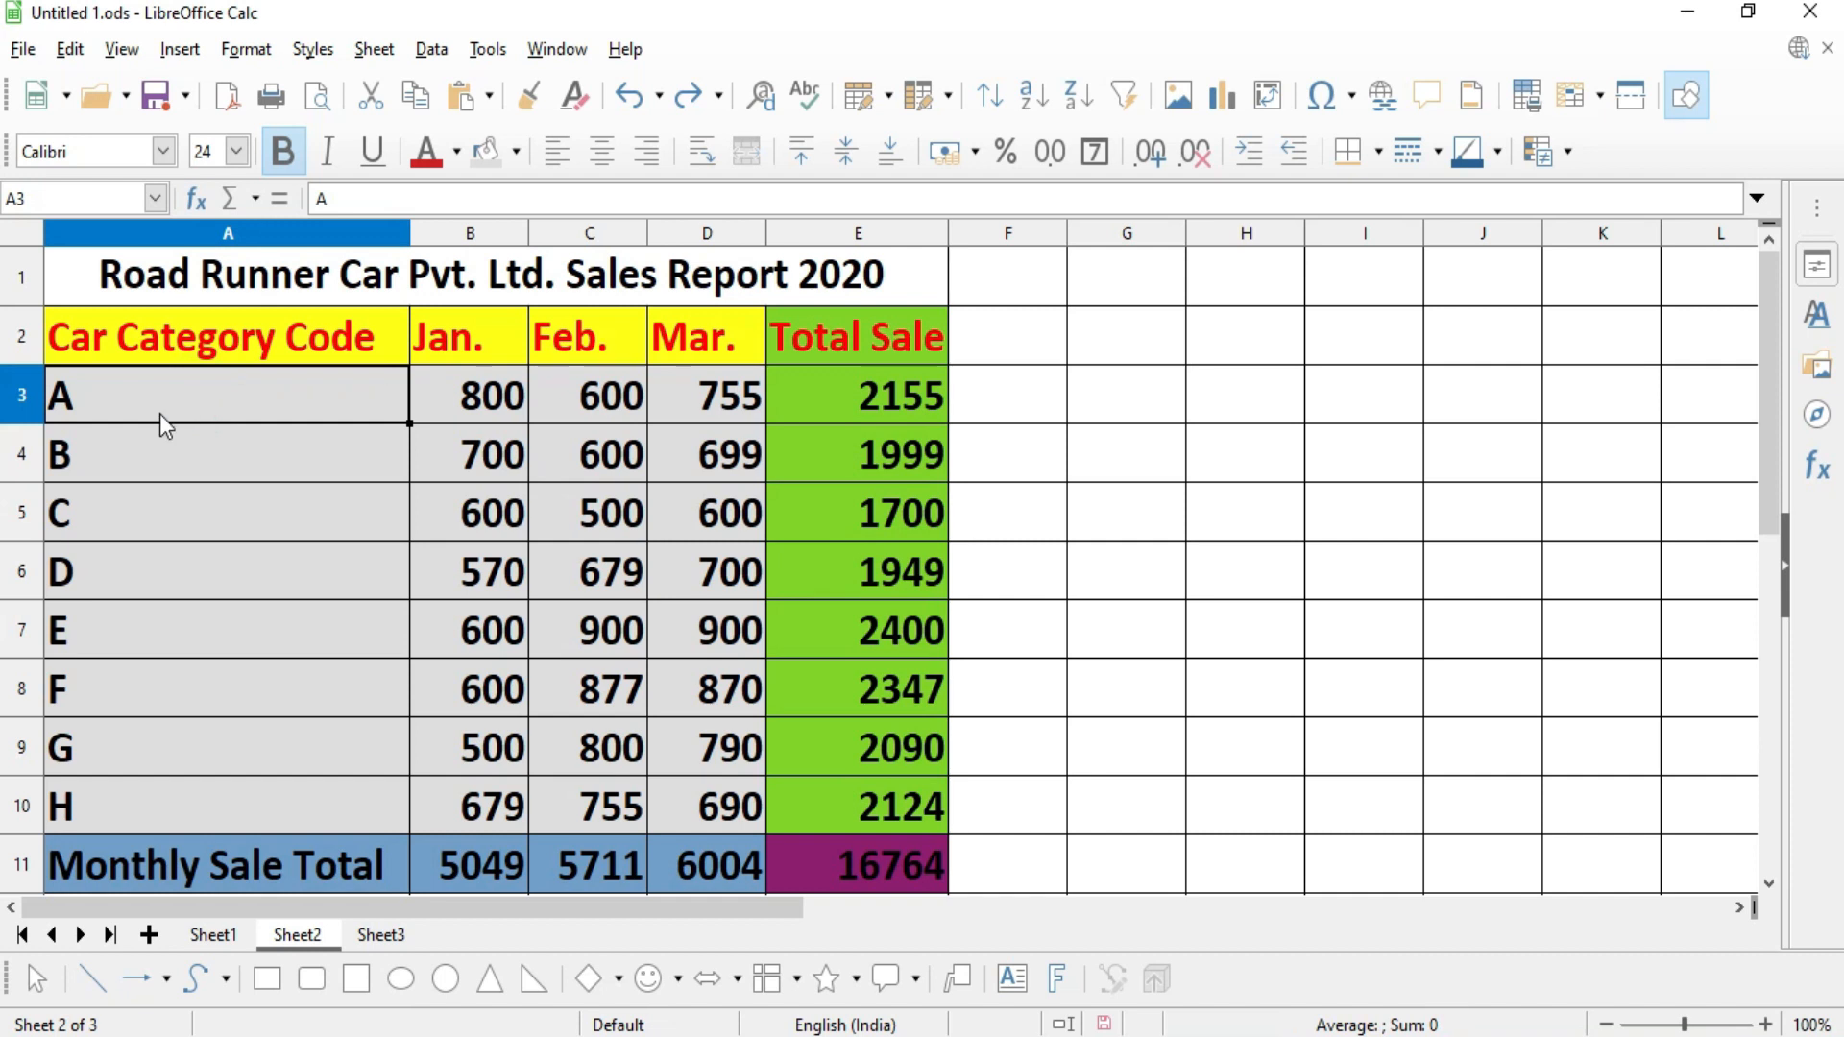
- Select the entire row 4, the entire column A and the entire column B, one at a time
left_click(13, 465)
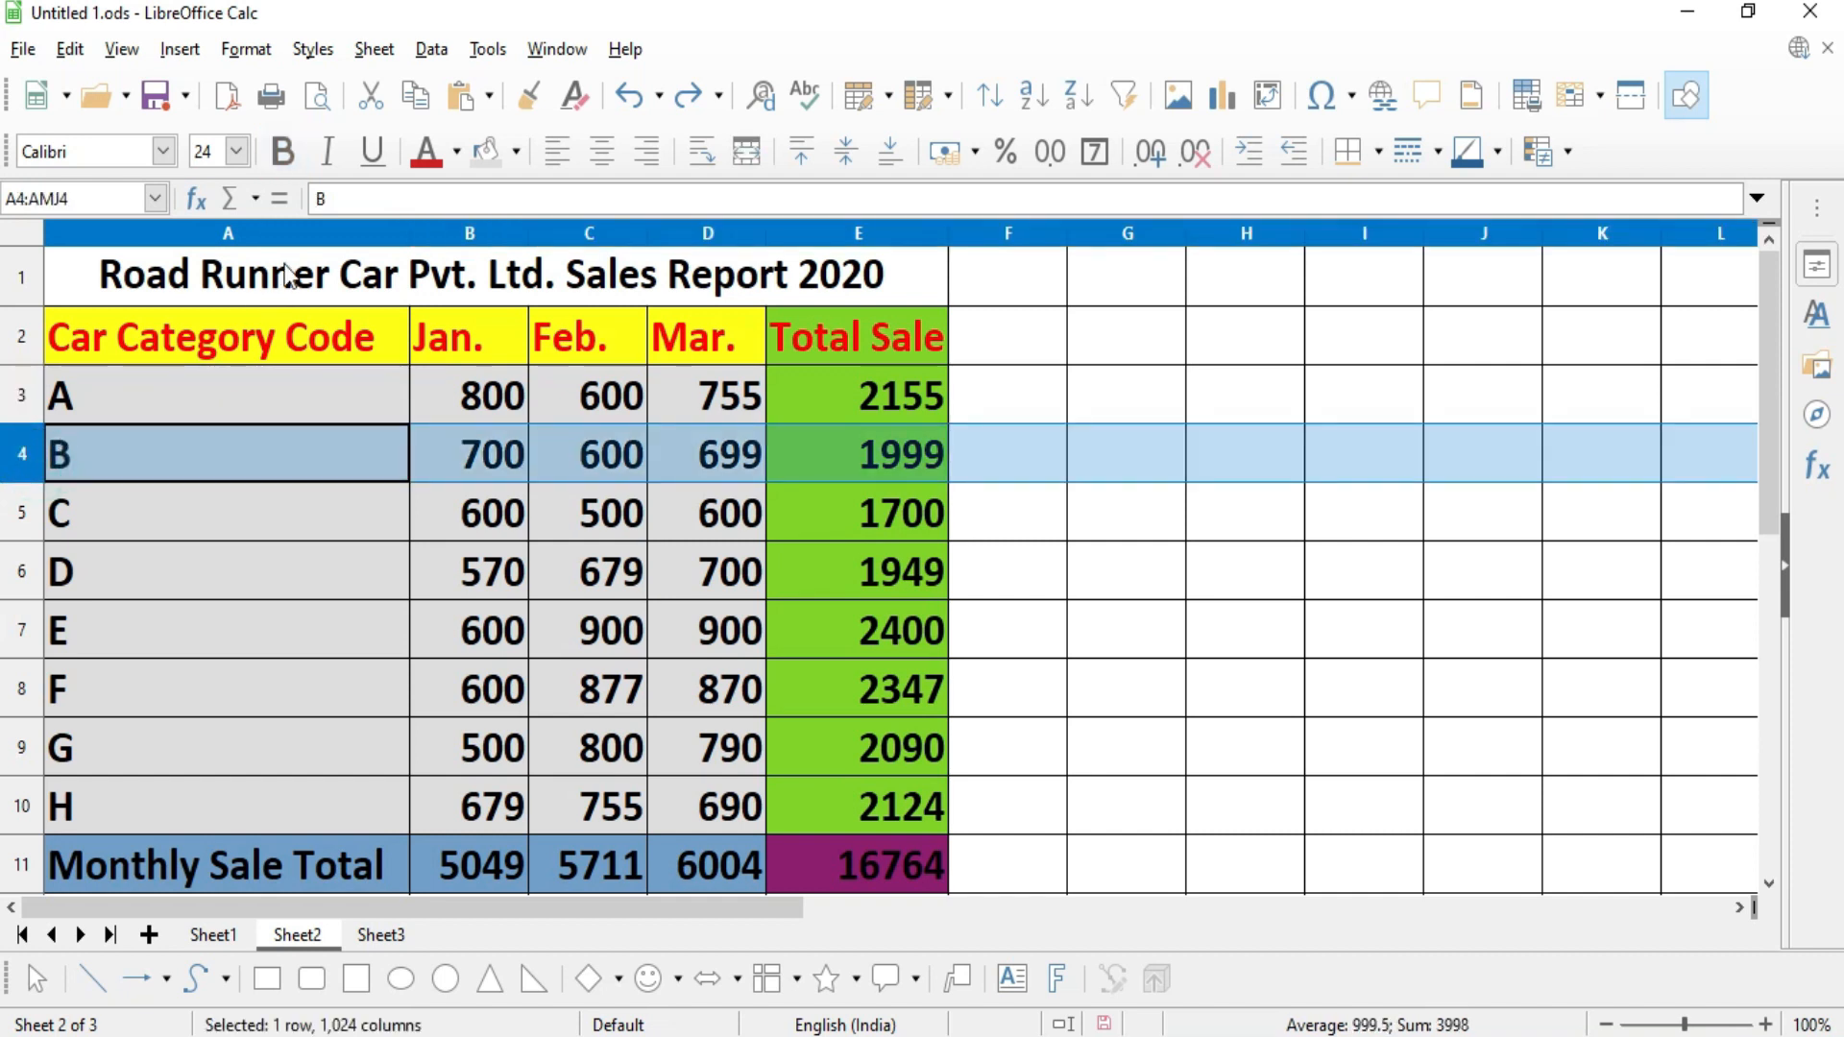
left_click(265, 233)
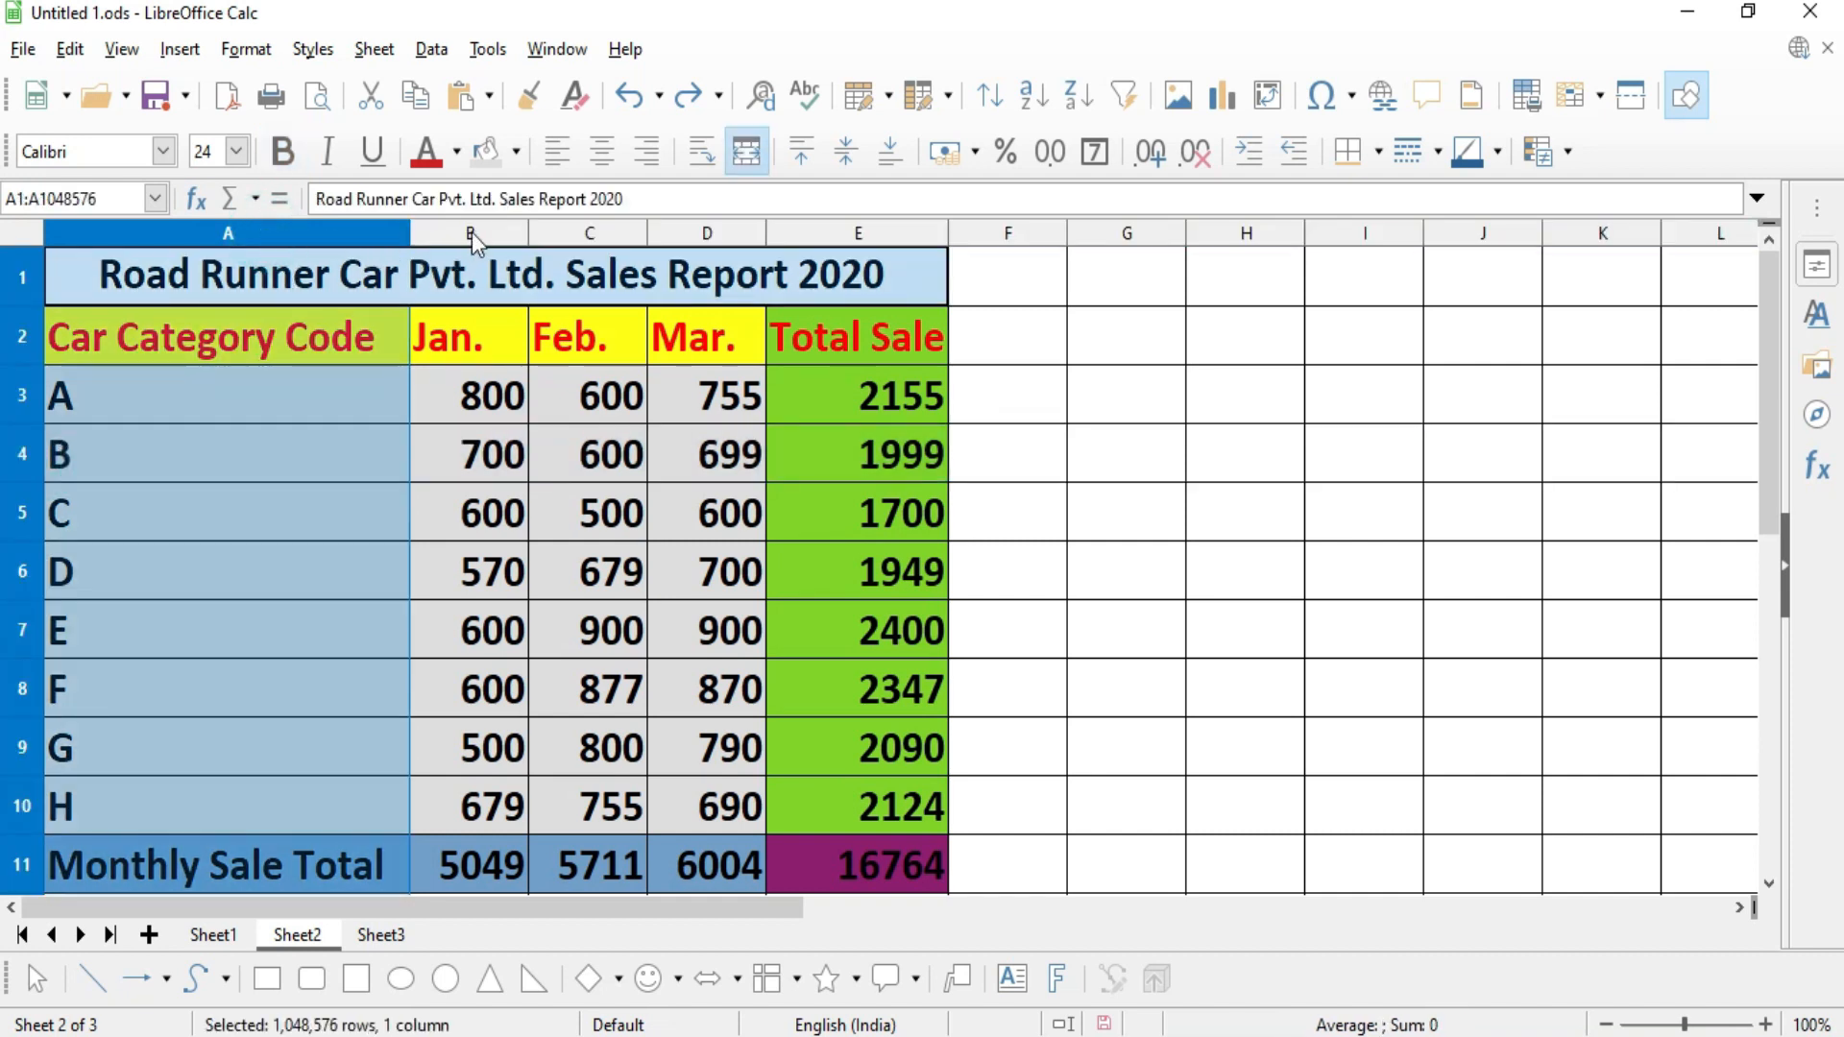
left_click(470, 235)
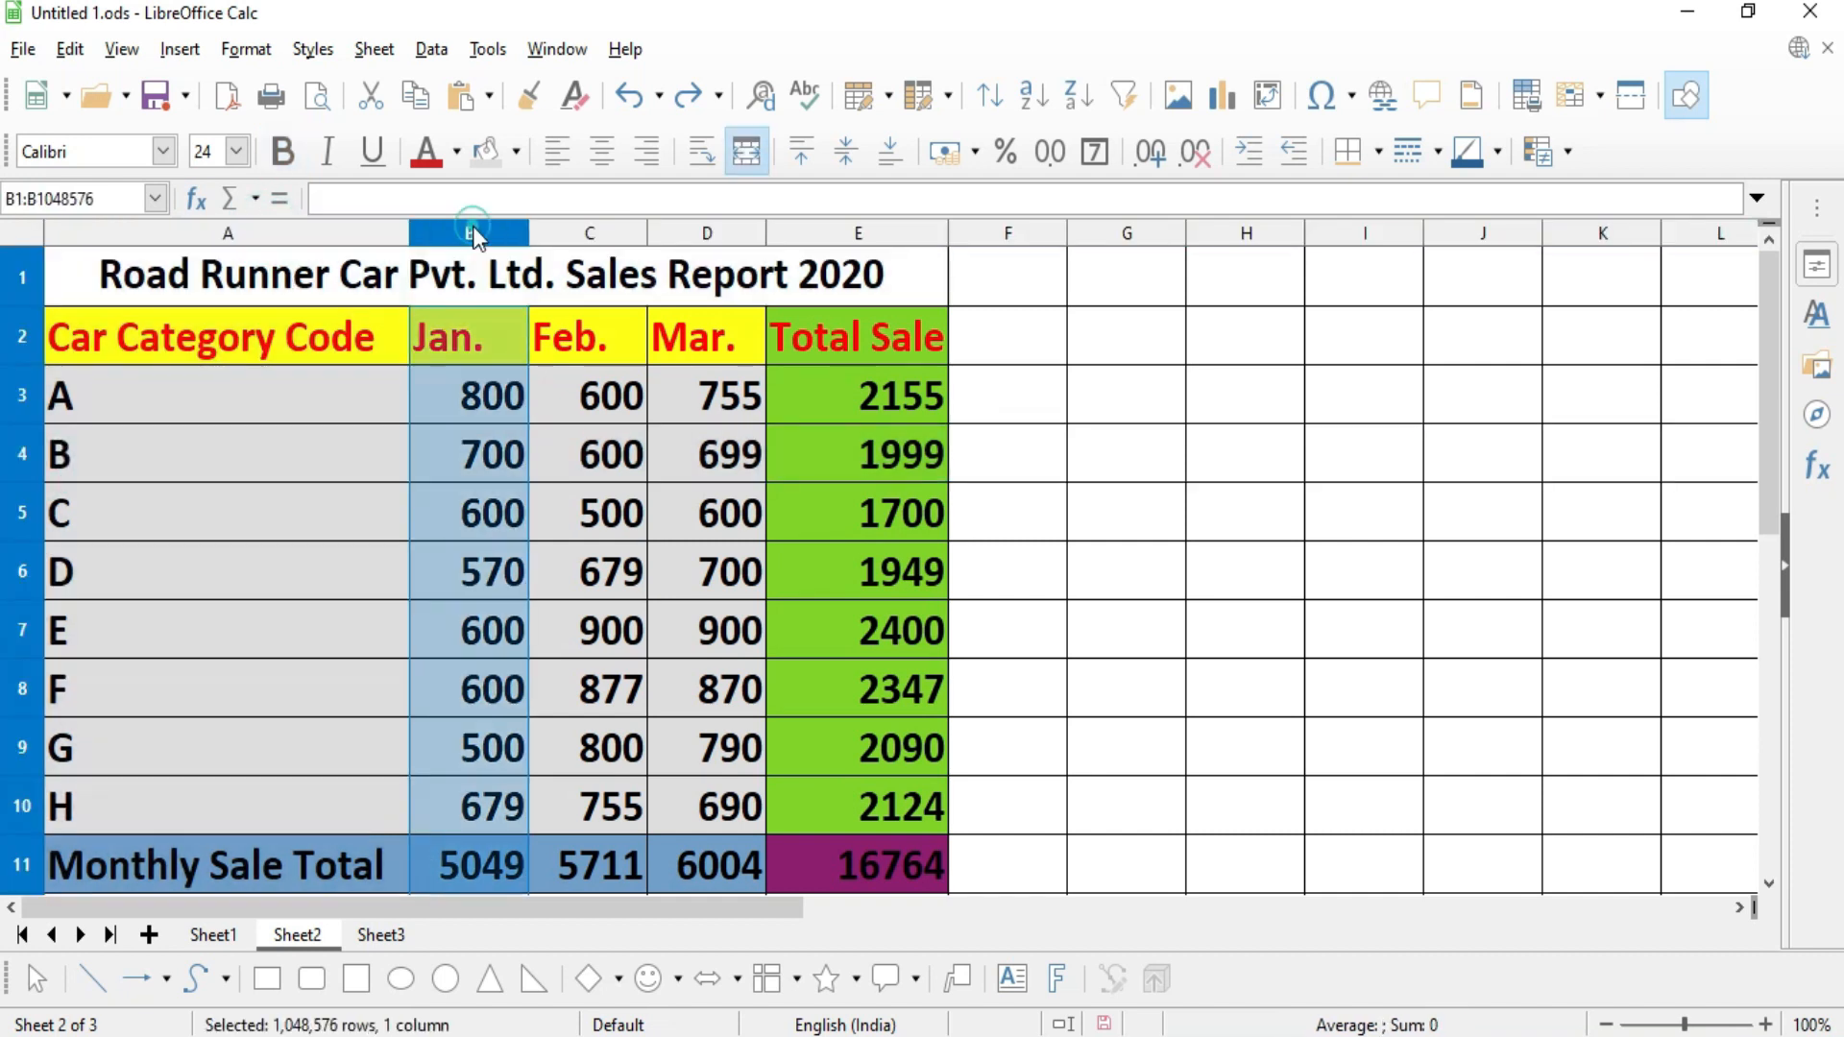
- Select the adjacent columns A through D together, and clear the selection by moving to B4
left_click(247, 239)
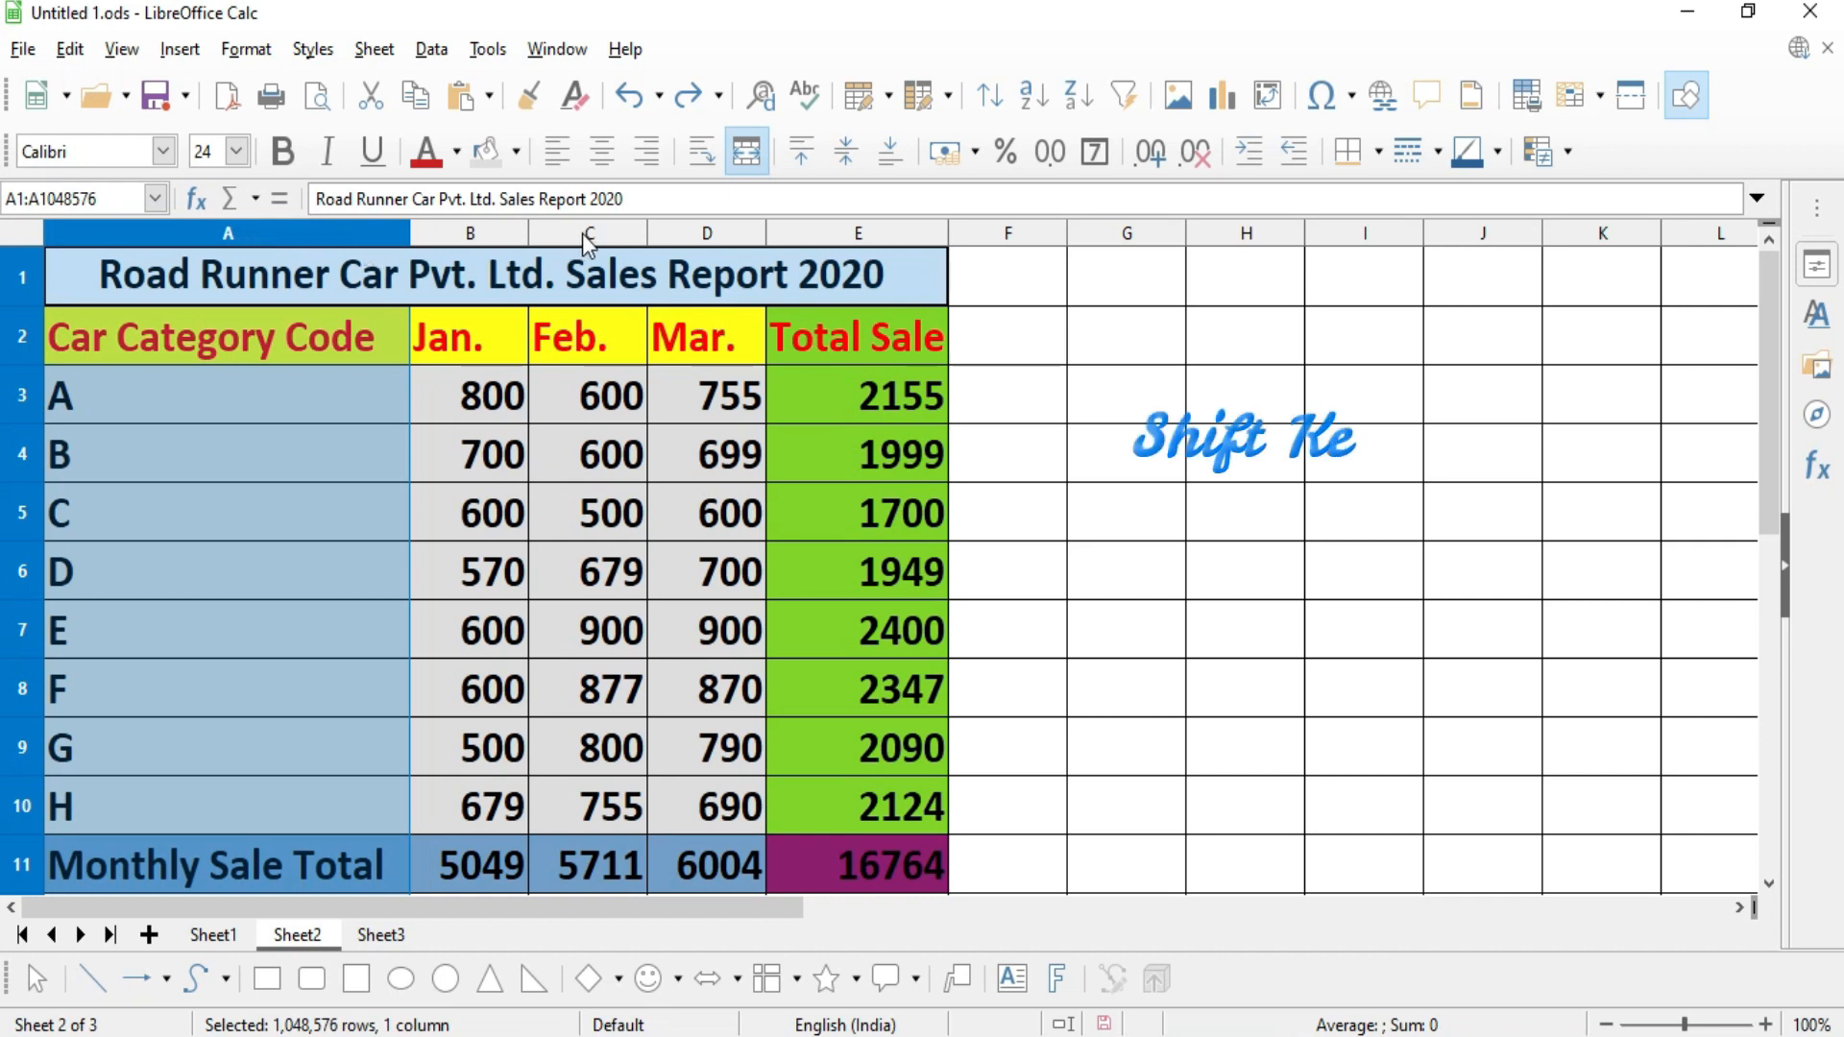
left_click(708, 245, "shift")
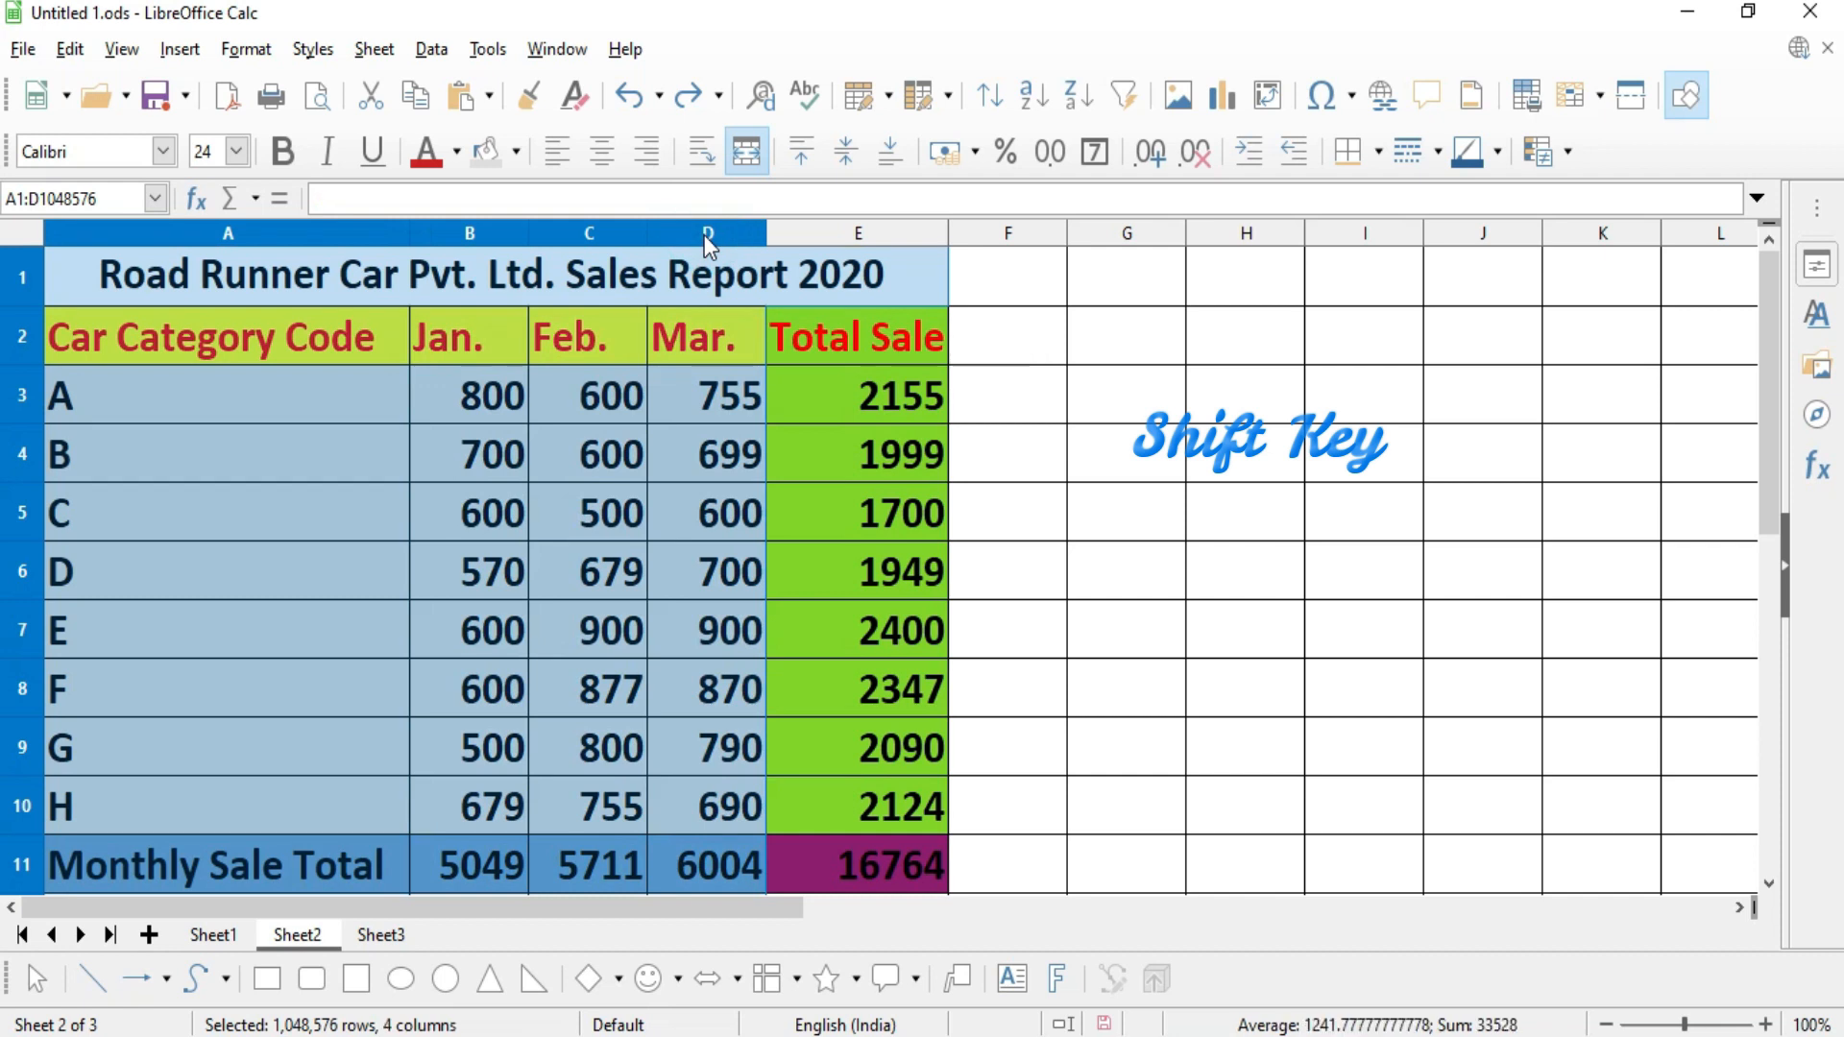
left_click(480, 454)
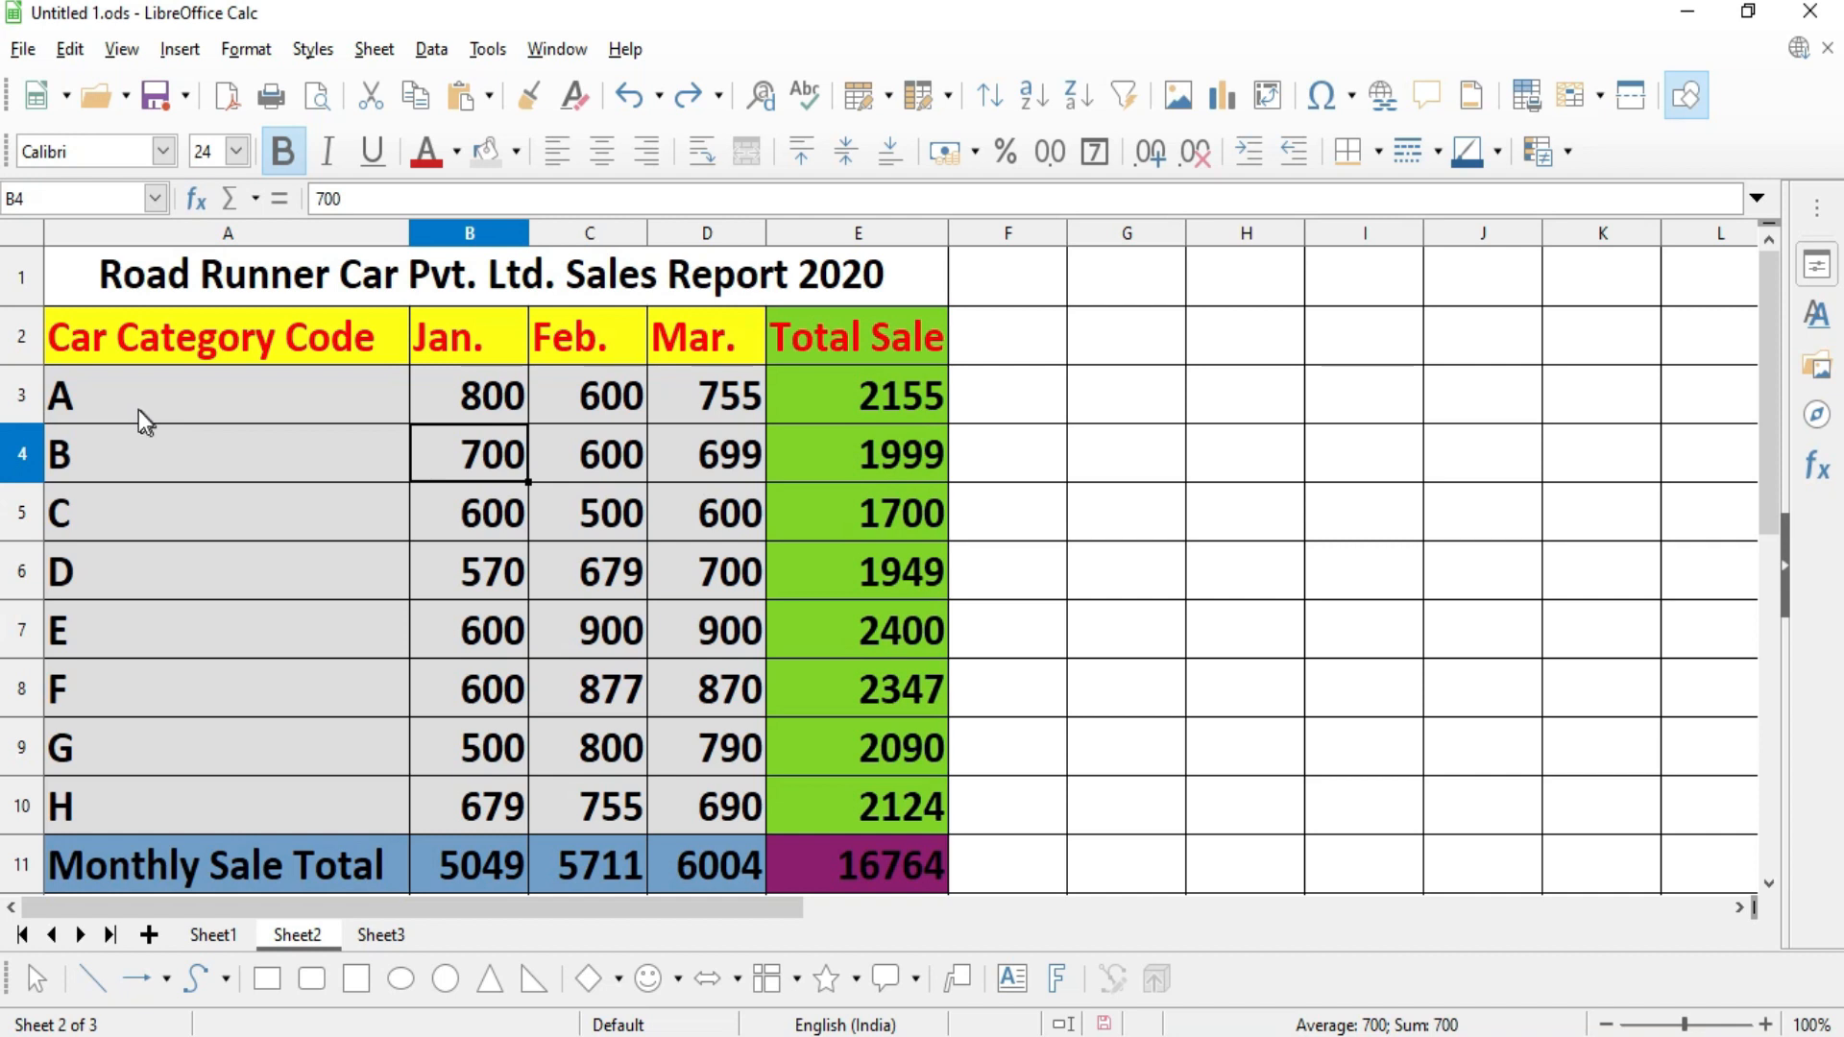
- Select the non-adjacent rows 3, 8 and 6 together, and clear the selection by moving to A4
left_click(21, 397)
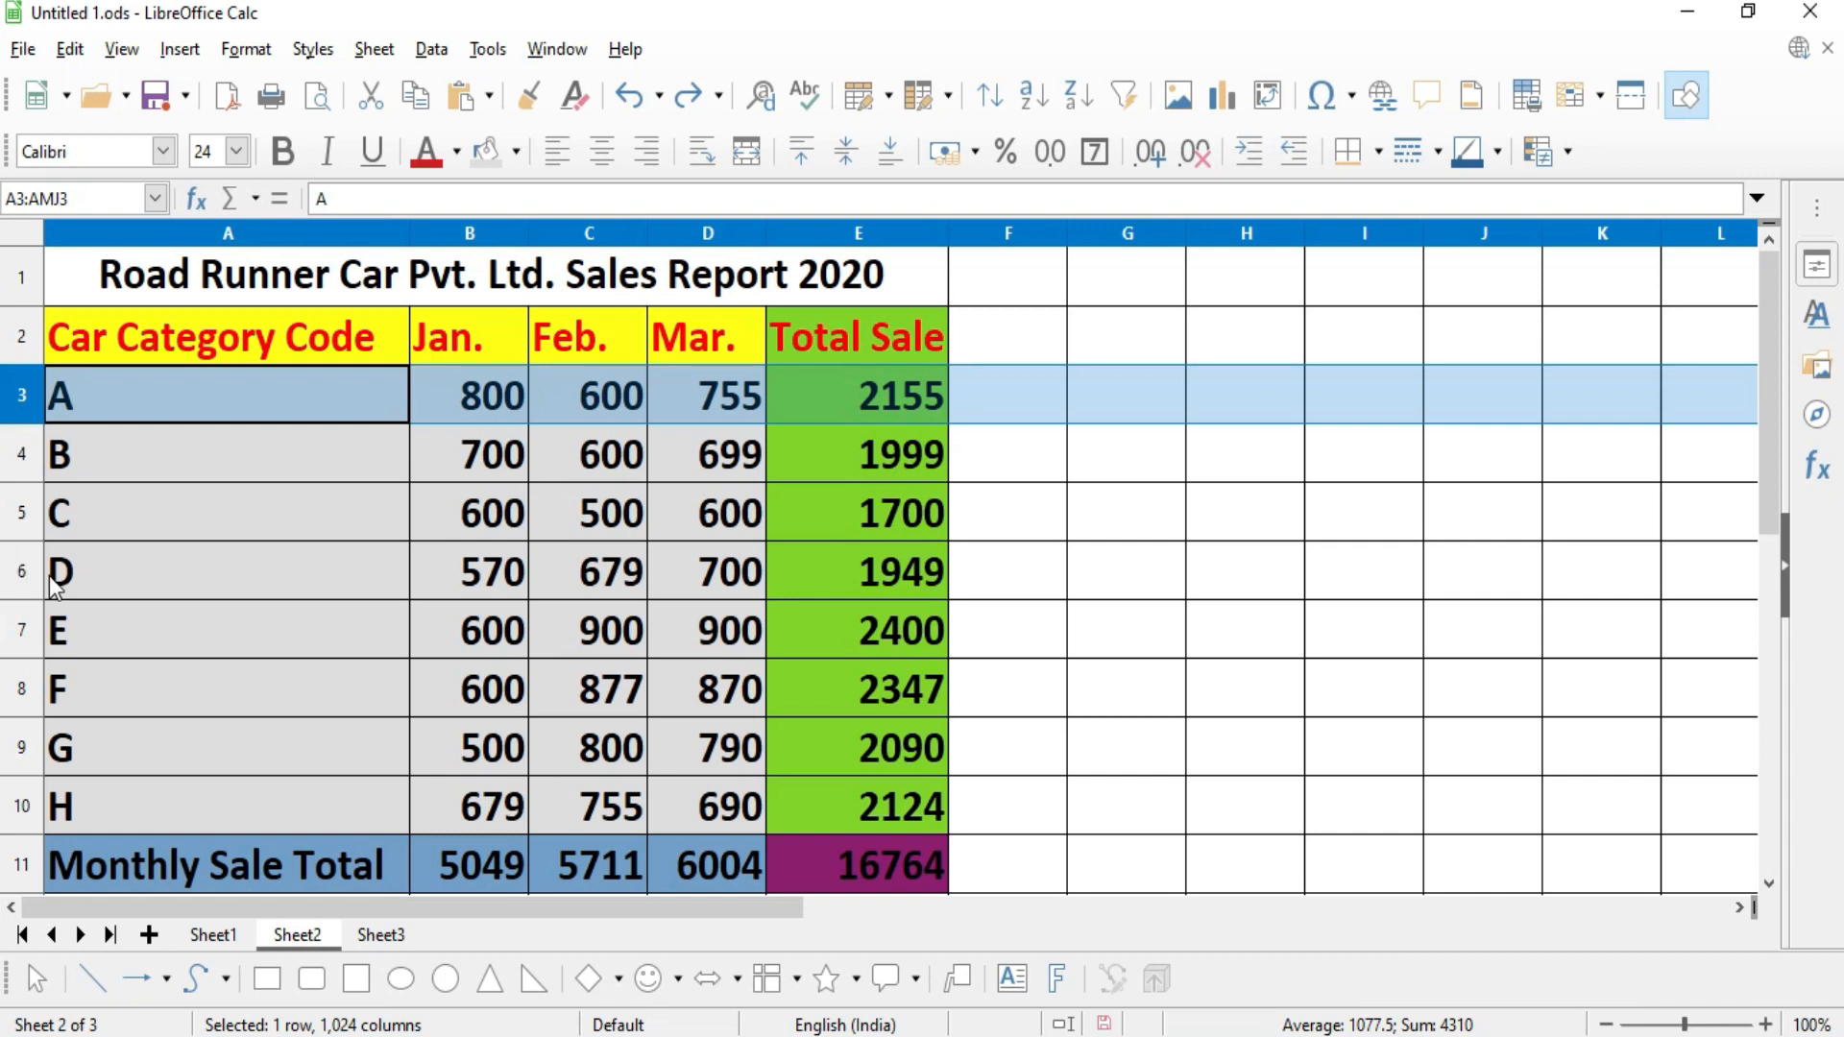
left_click(23, 690, "ctrl")
left_click(25, 568, "ctrl")
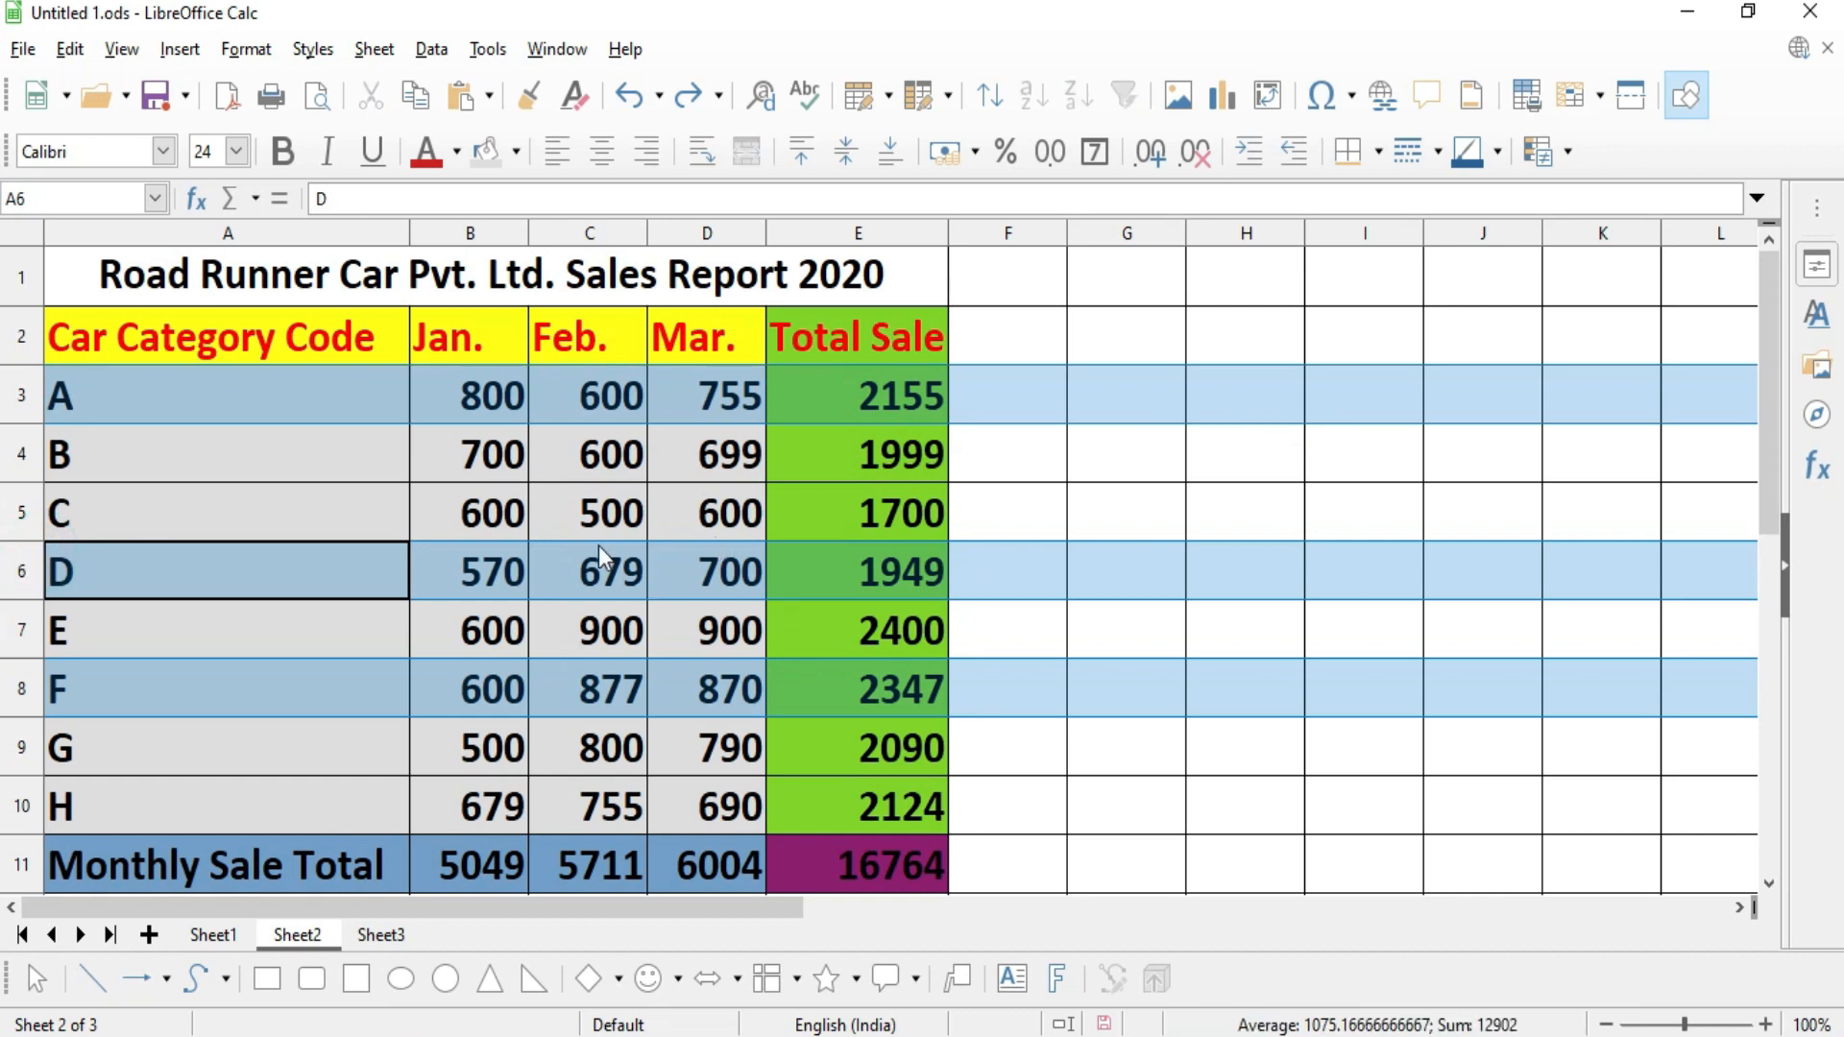
left_click(276, 464)
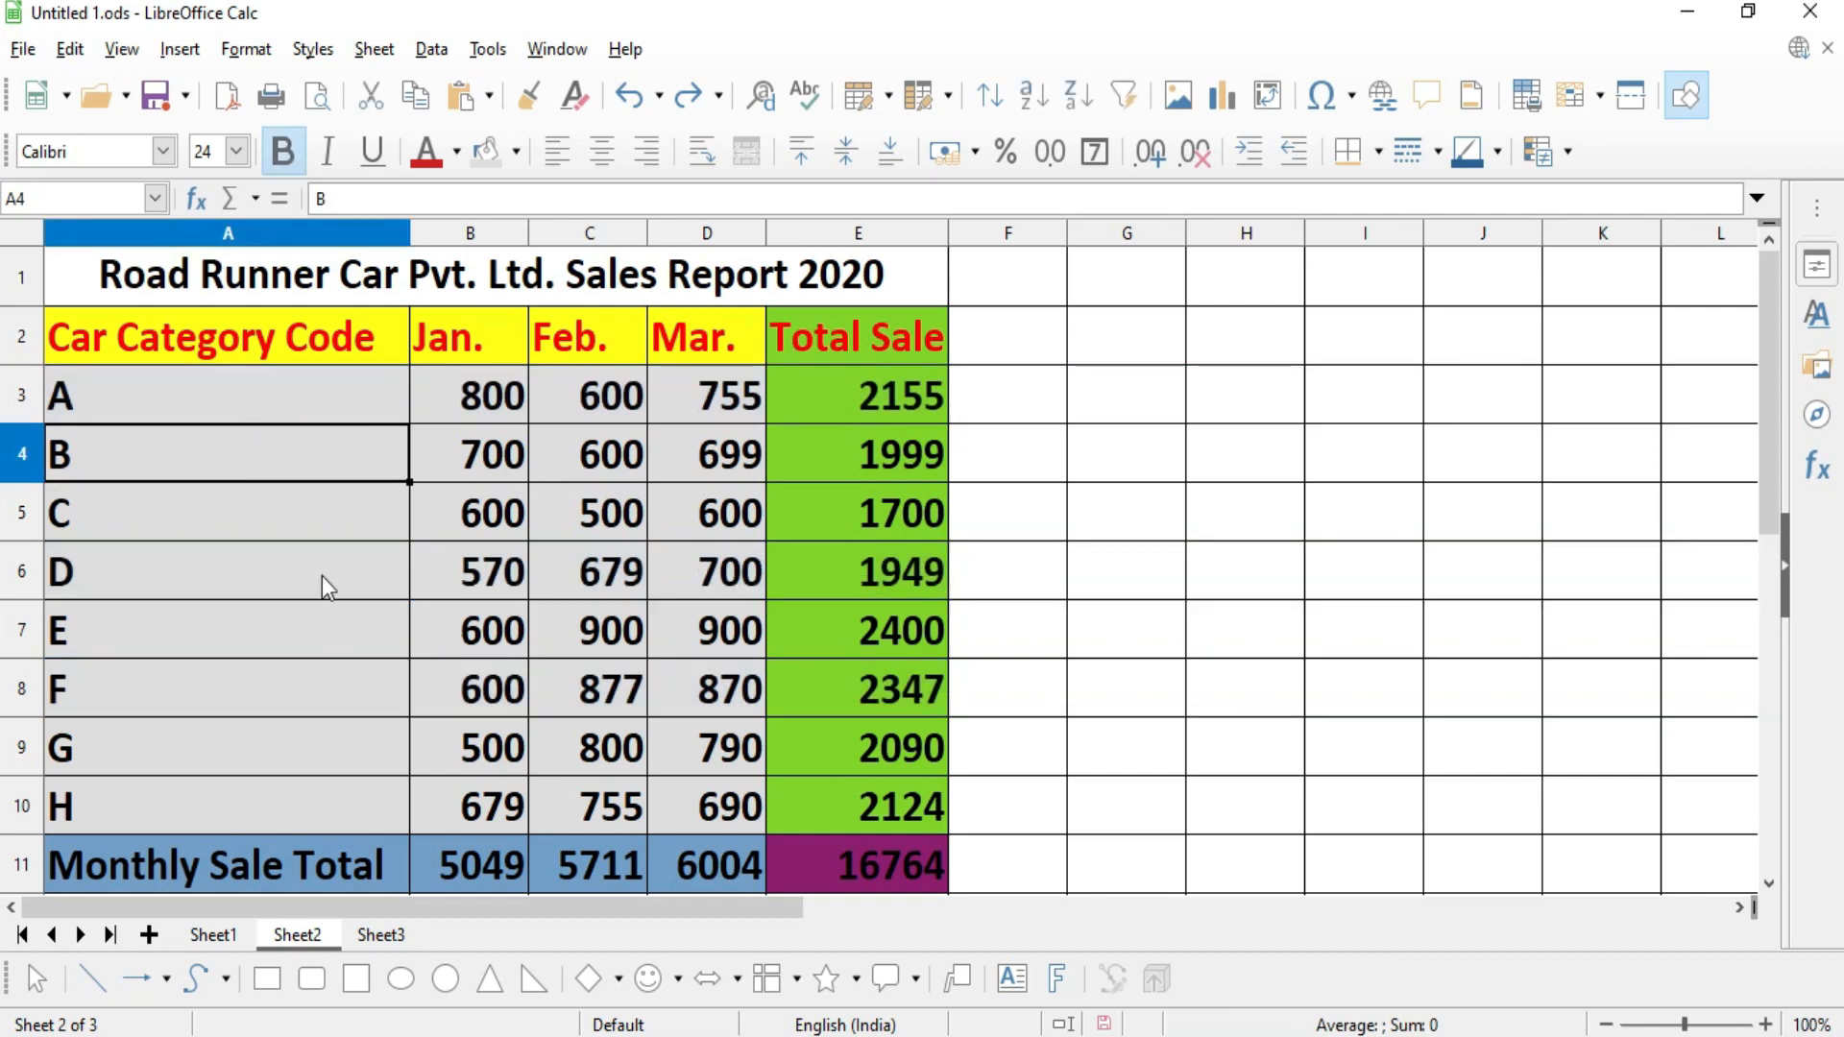
- Starting from cell A3, extend its cell reference with :b7 to select the range A3:B7
left_click(278, 398)
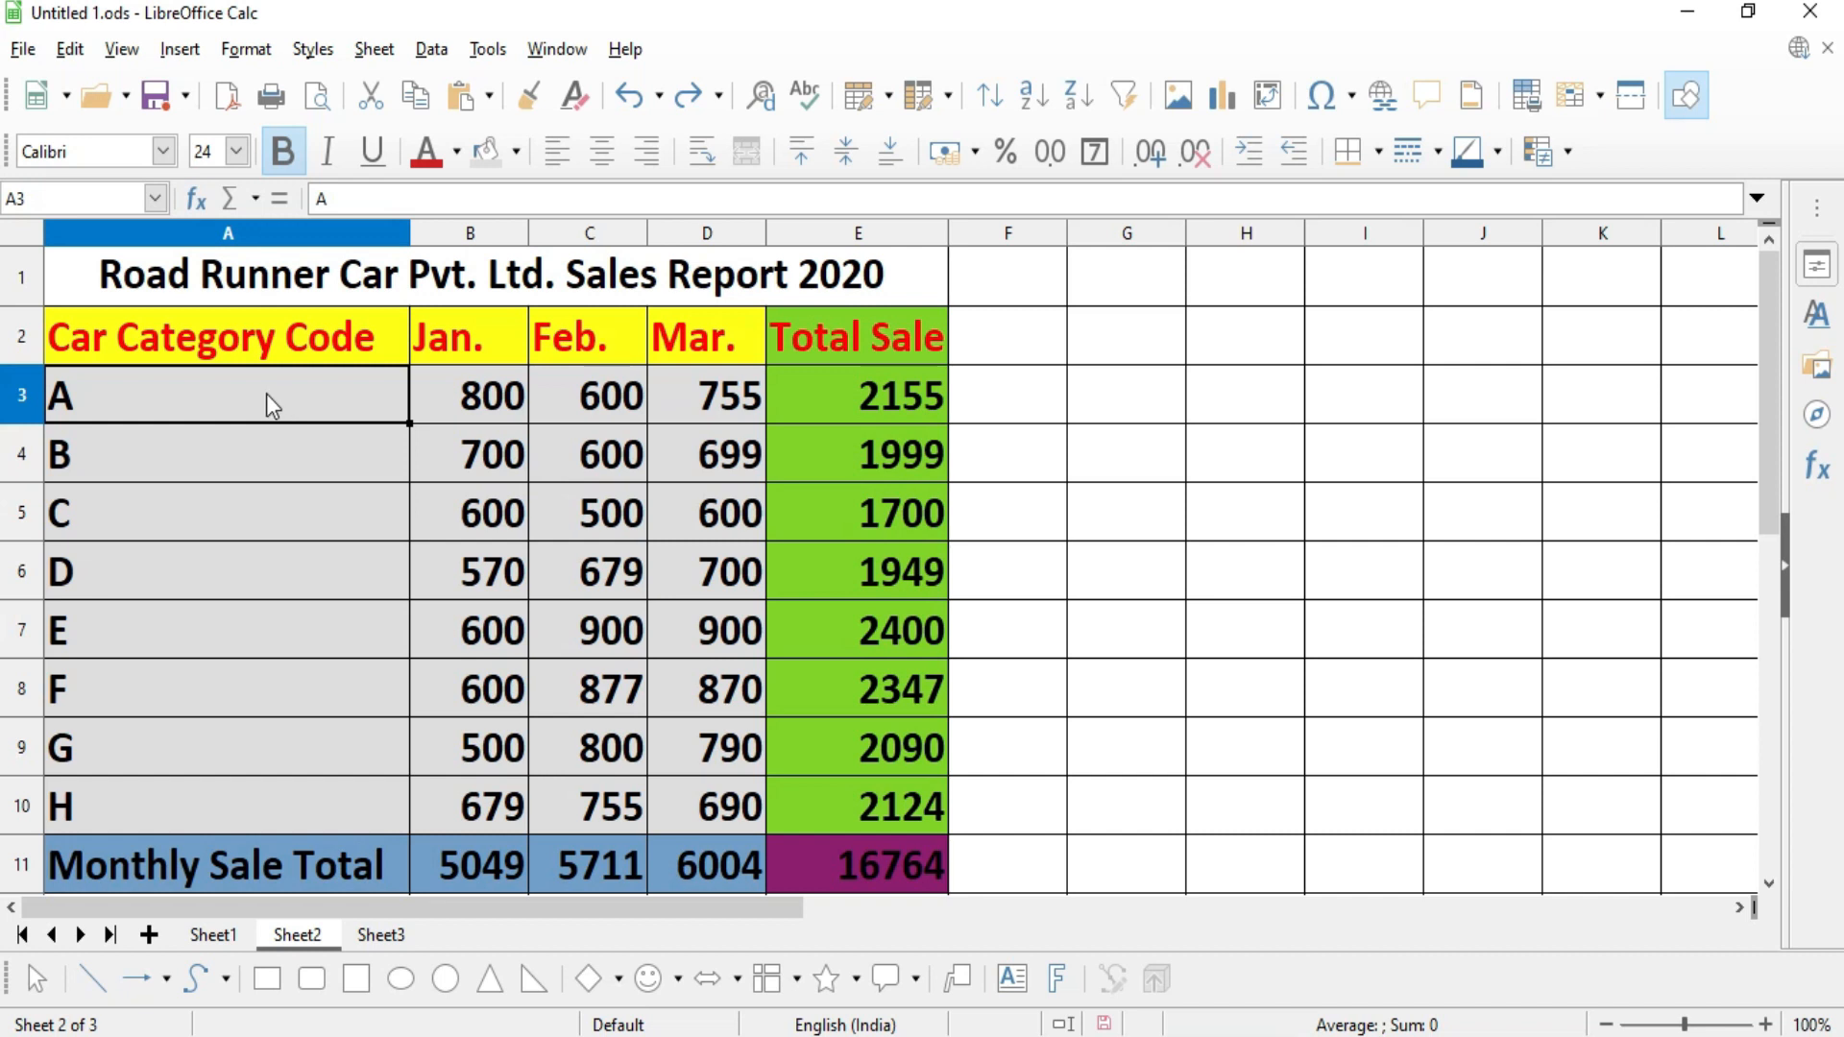
left_click(60, 196)
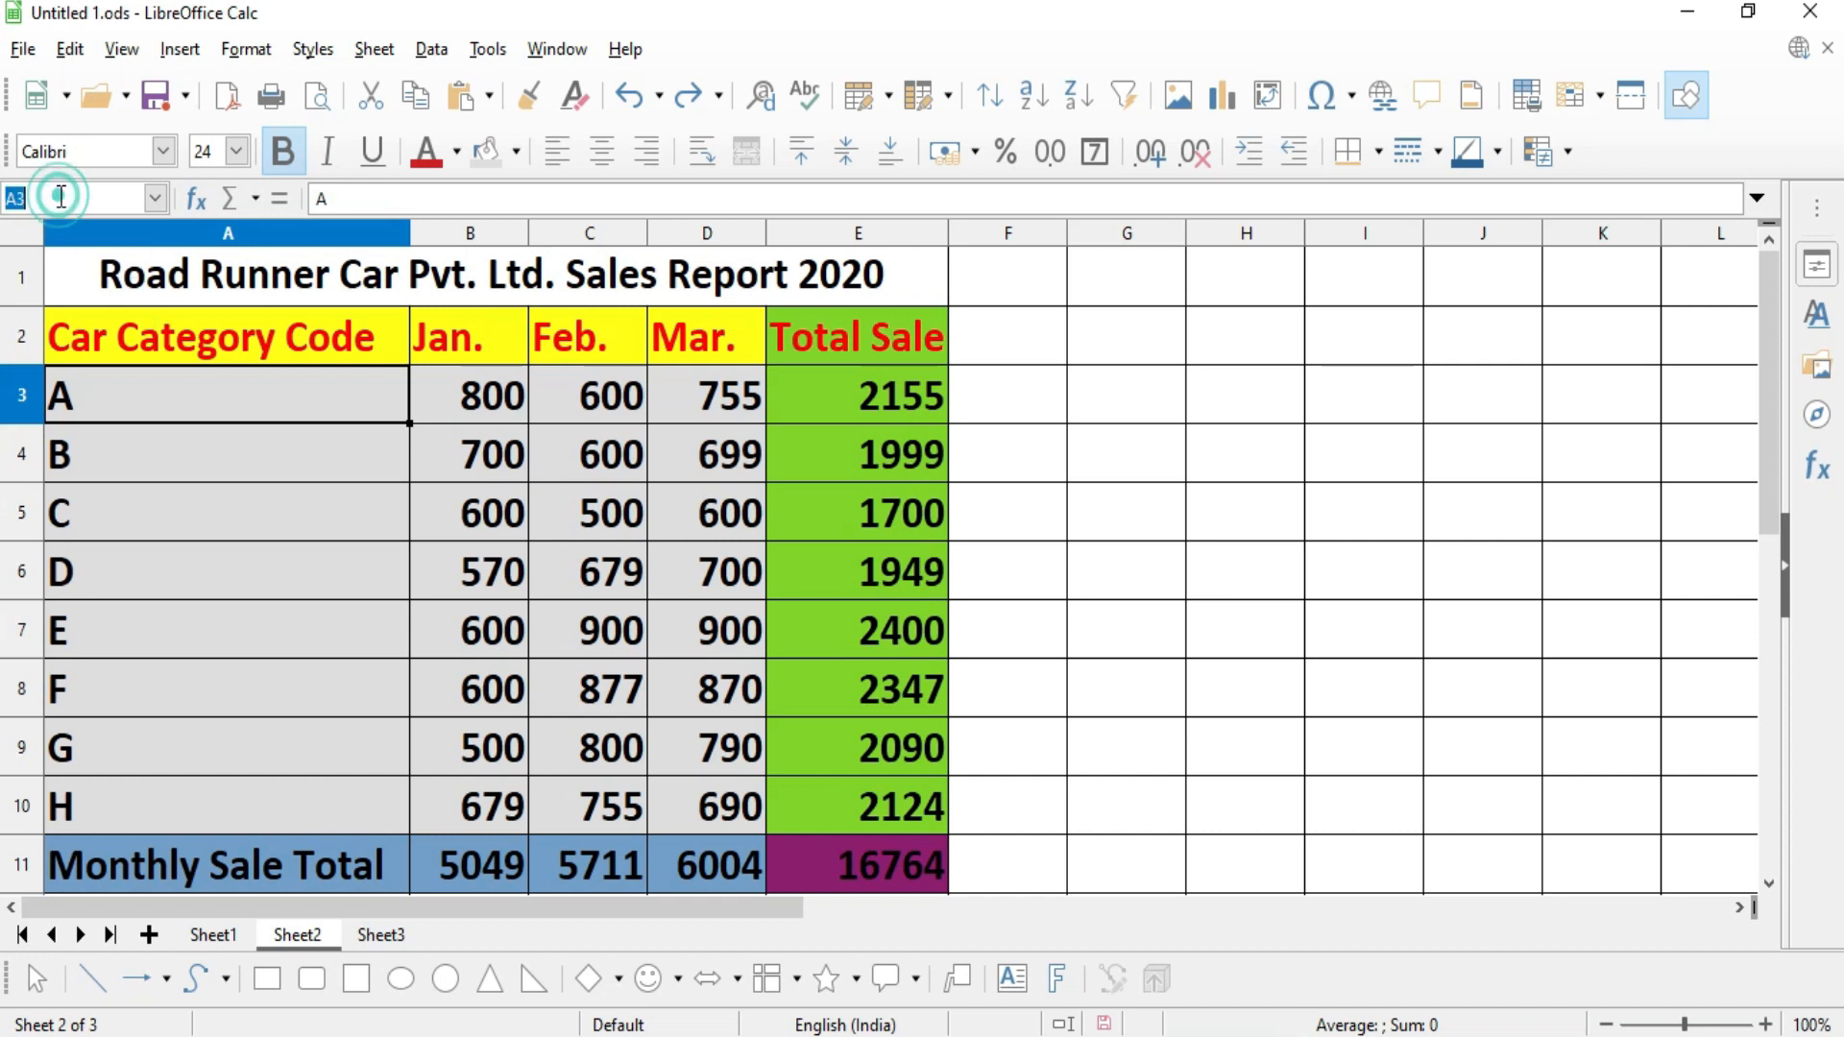
left_click(60, 195)
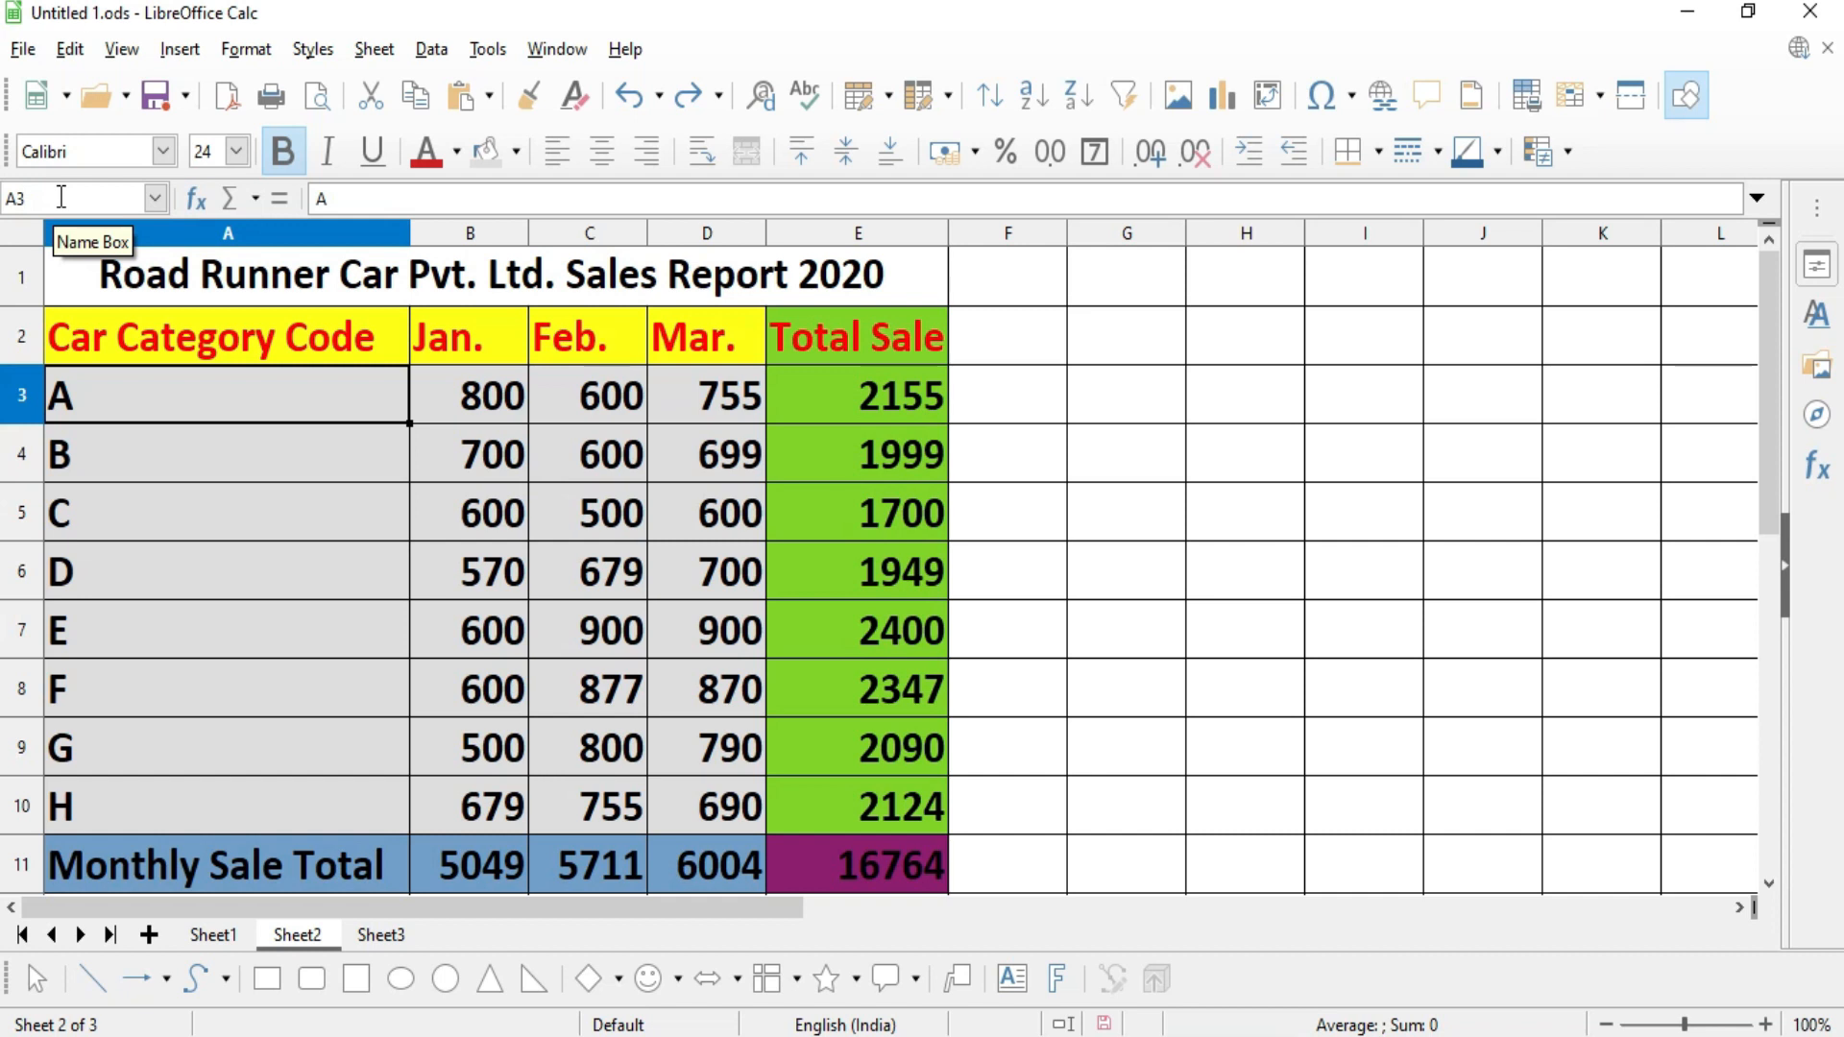
type(":b7")
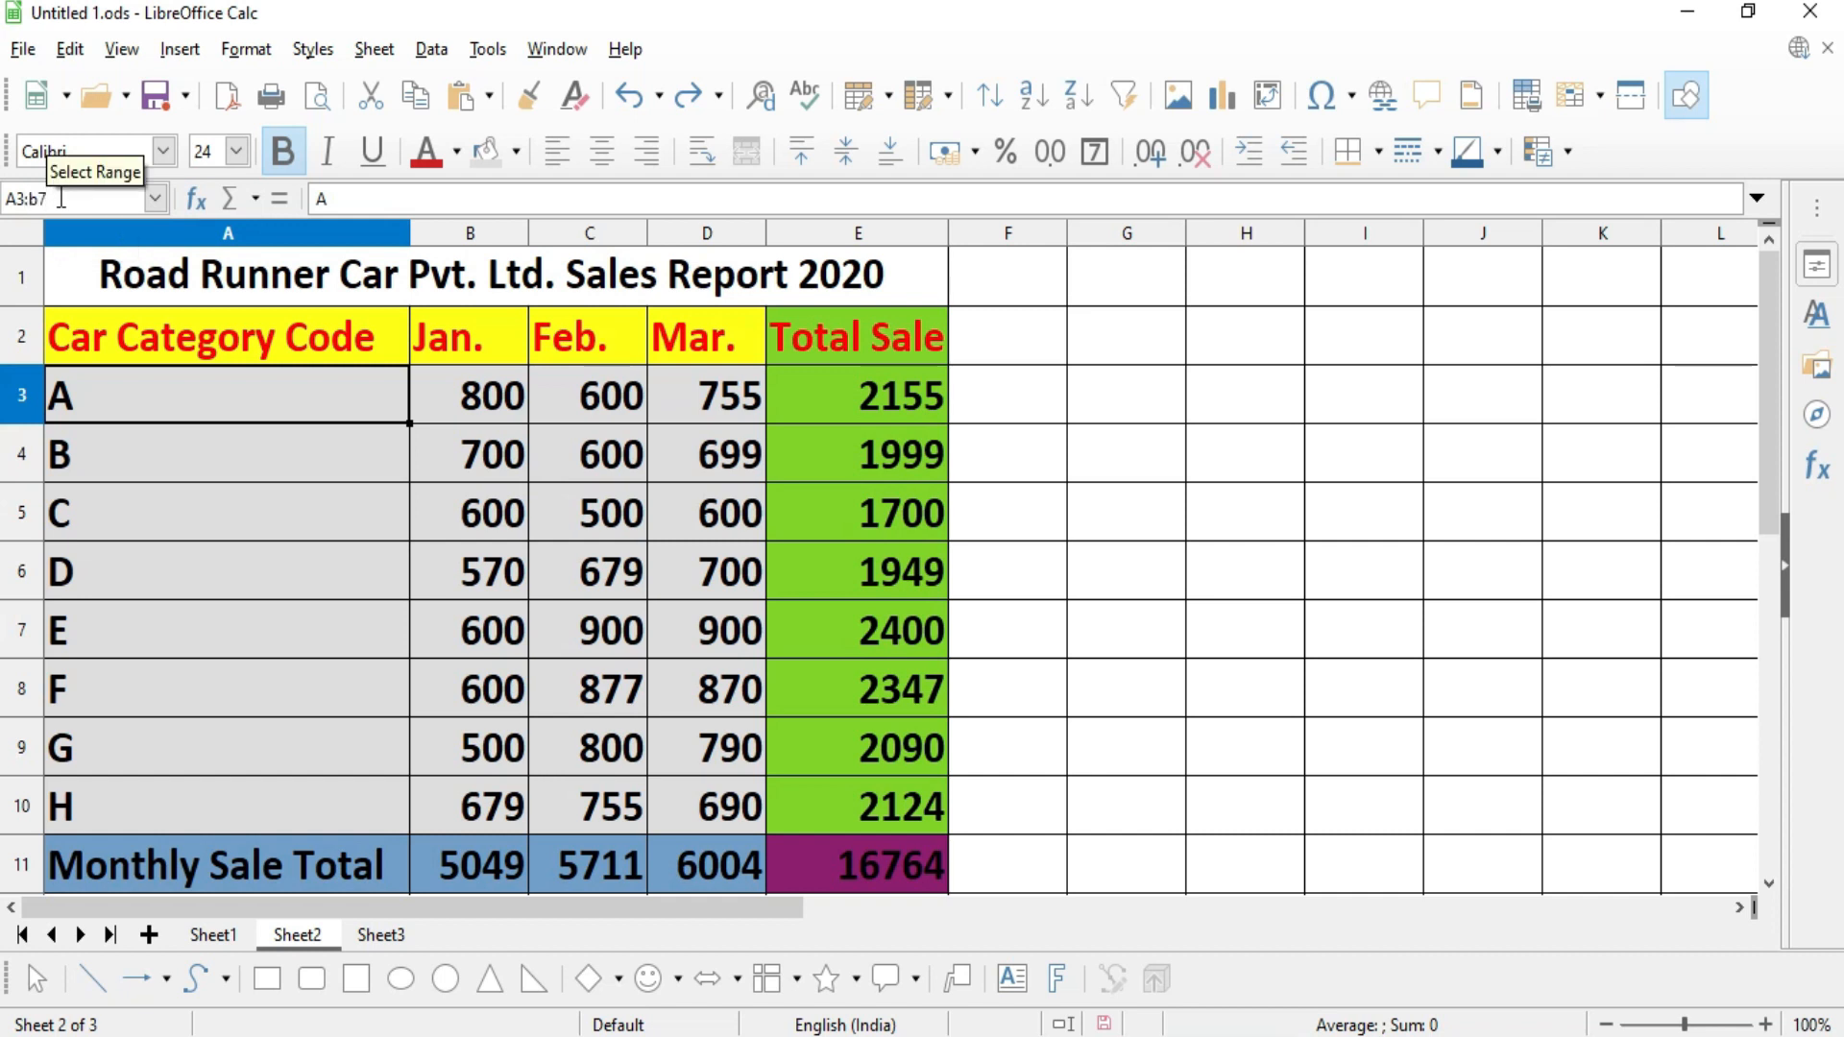
key("Return")
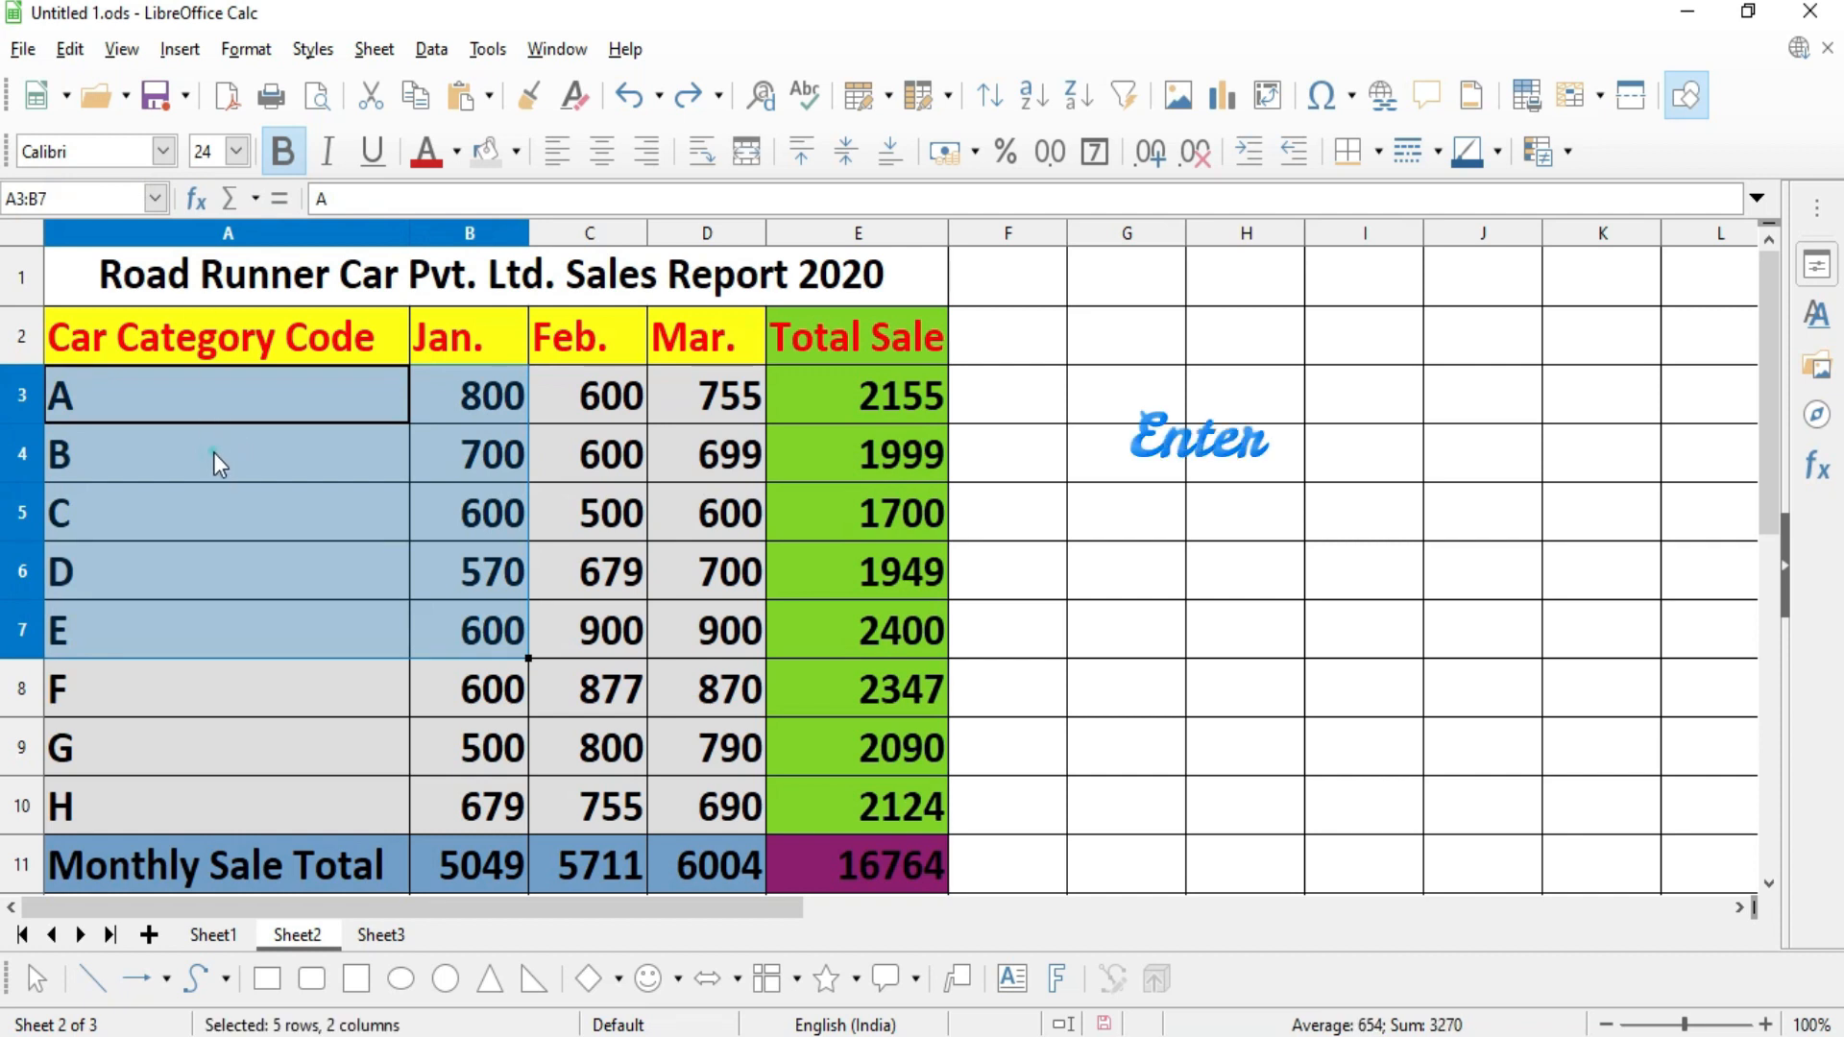
- Clear the range selection, select cell A3 and advance one cell down to A4
left_click(214, 453)
left_click(209, 394)
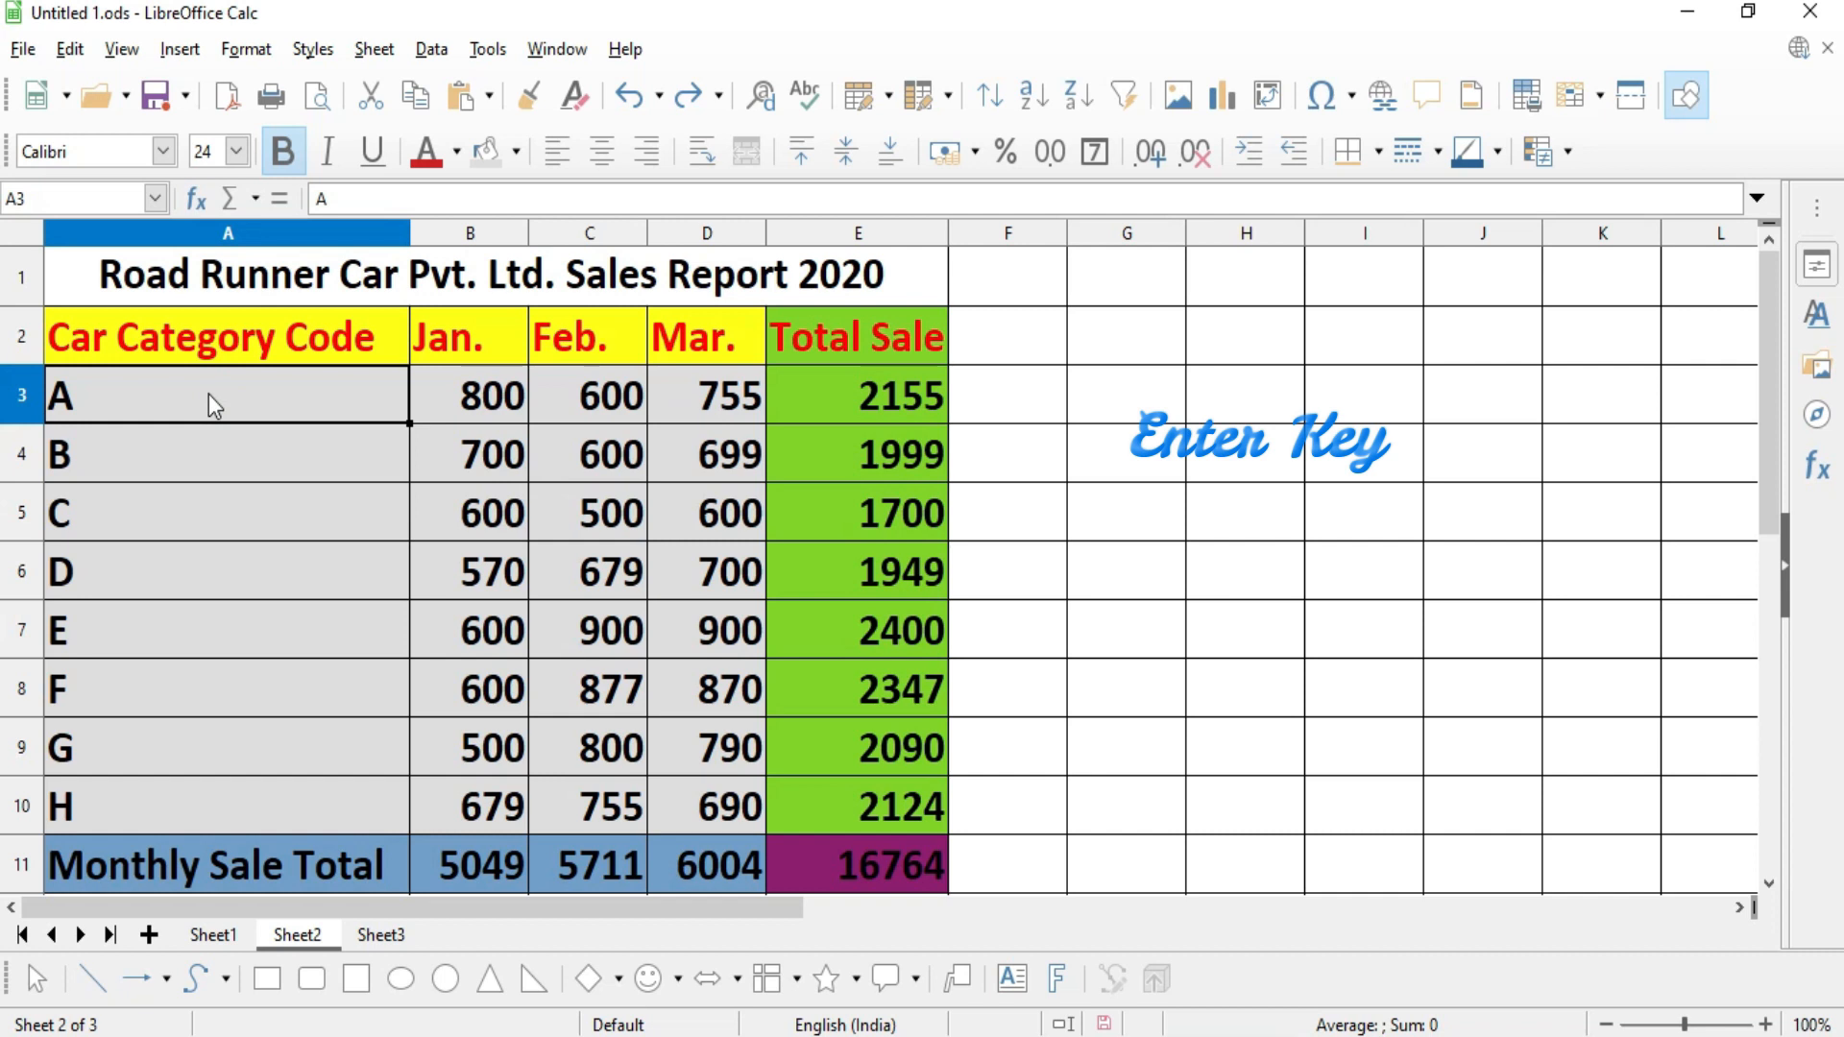
key("Return")
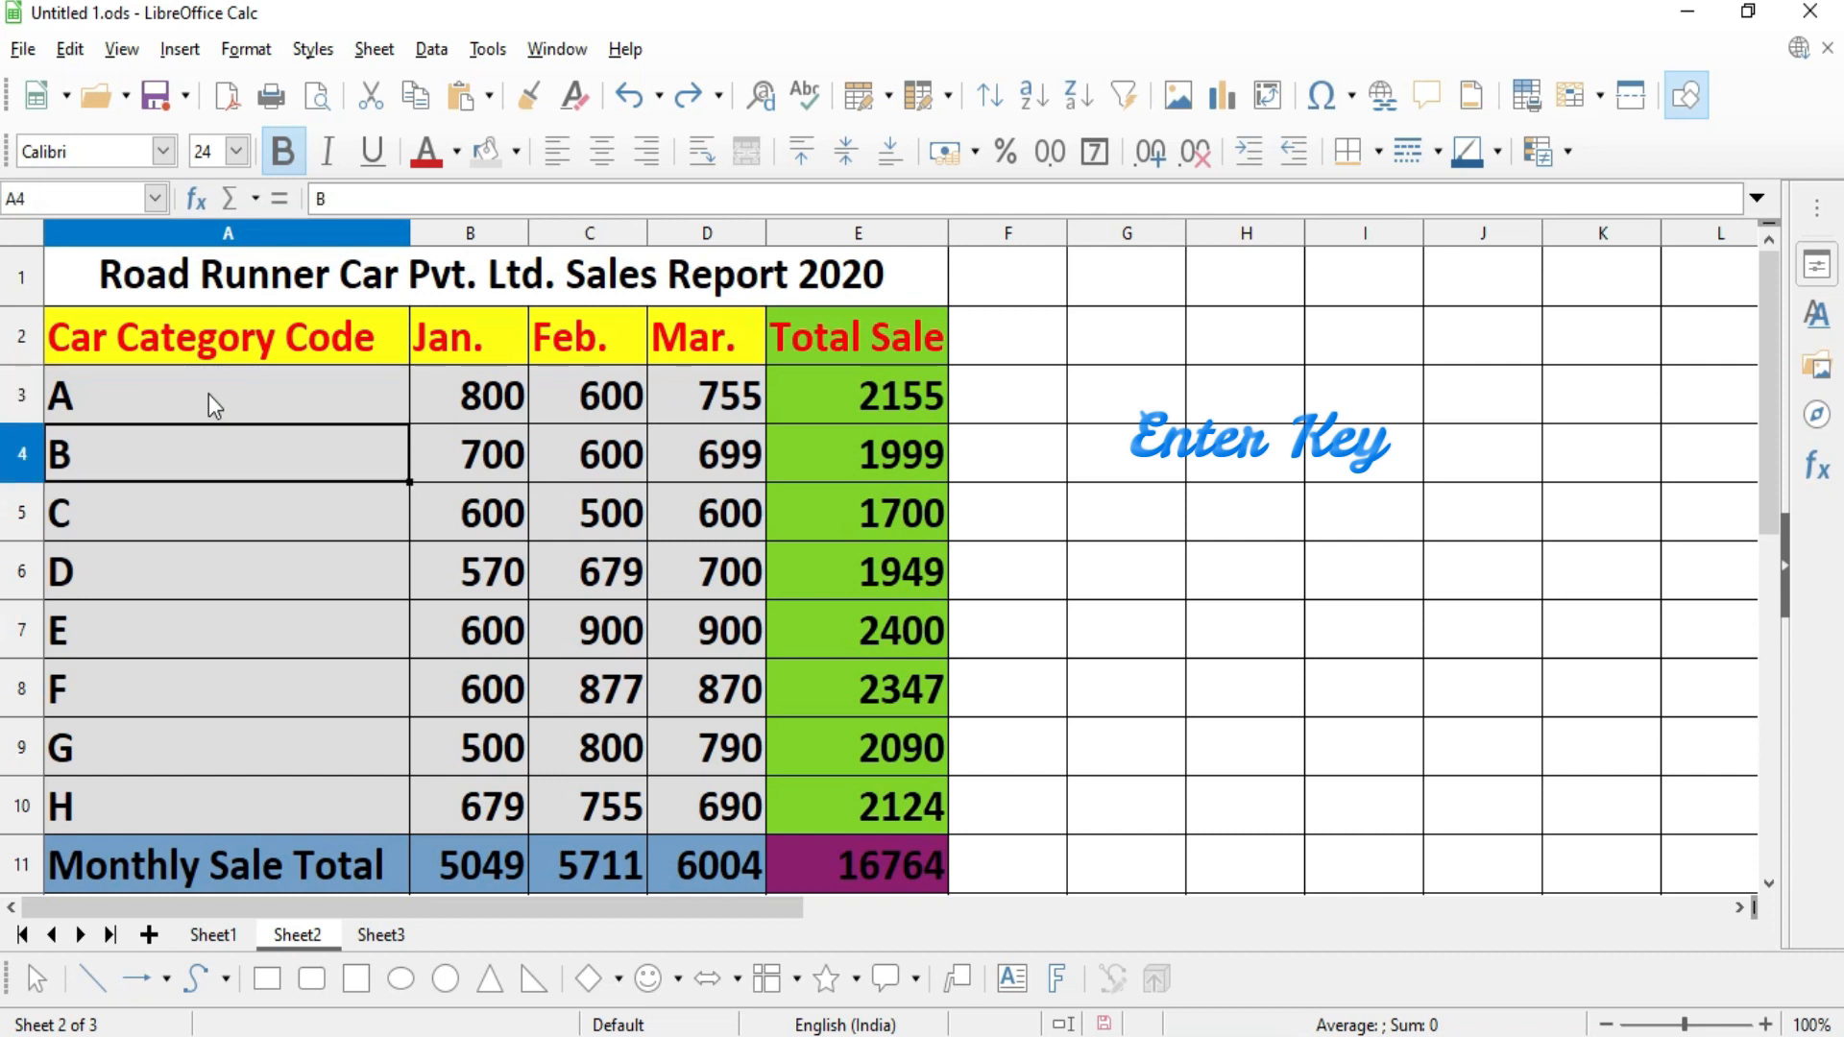
- Move one cell back up from A4 to A3, and select cell A4 again
key("shift+Return")
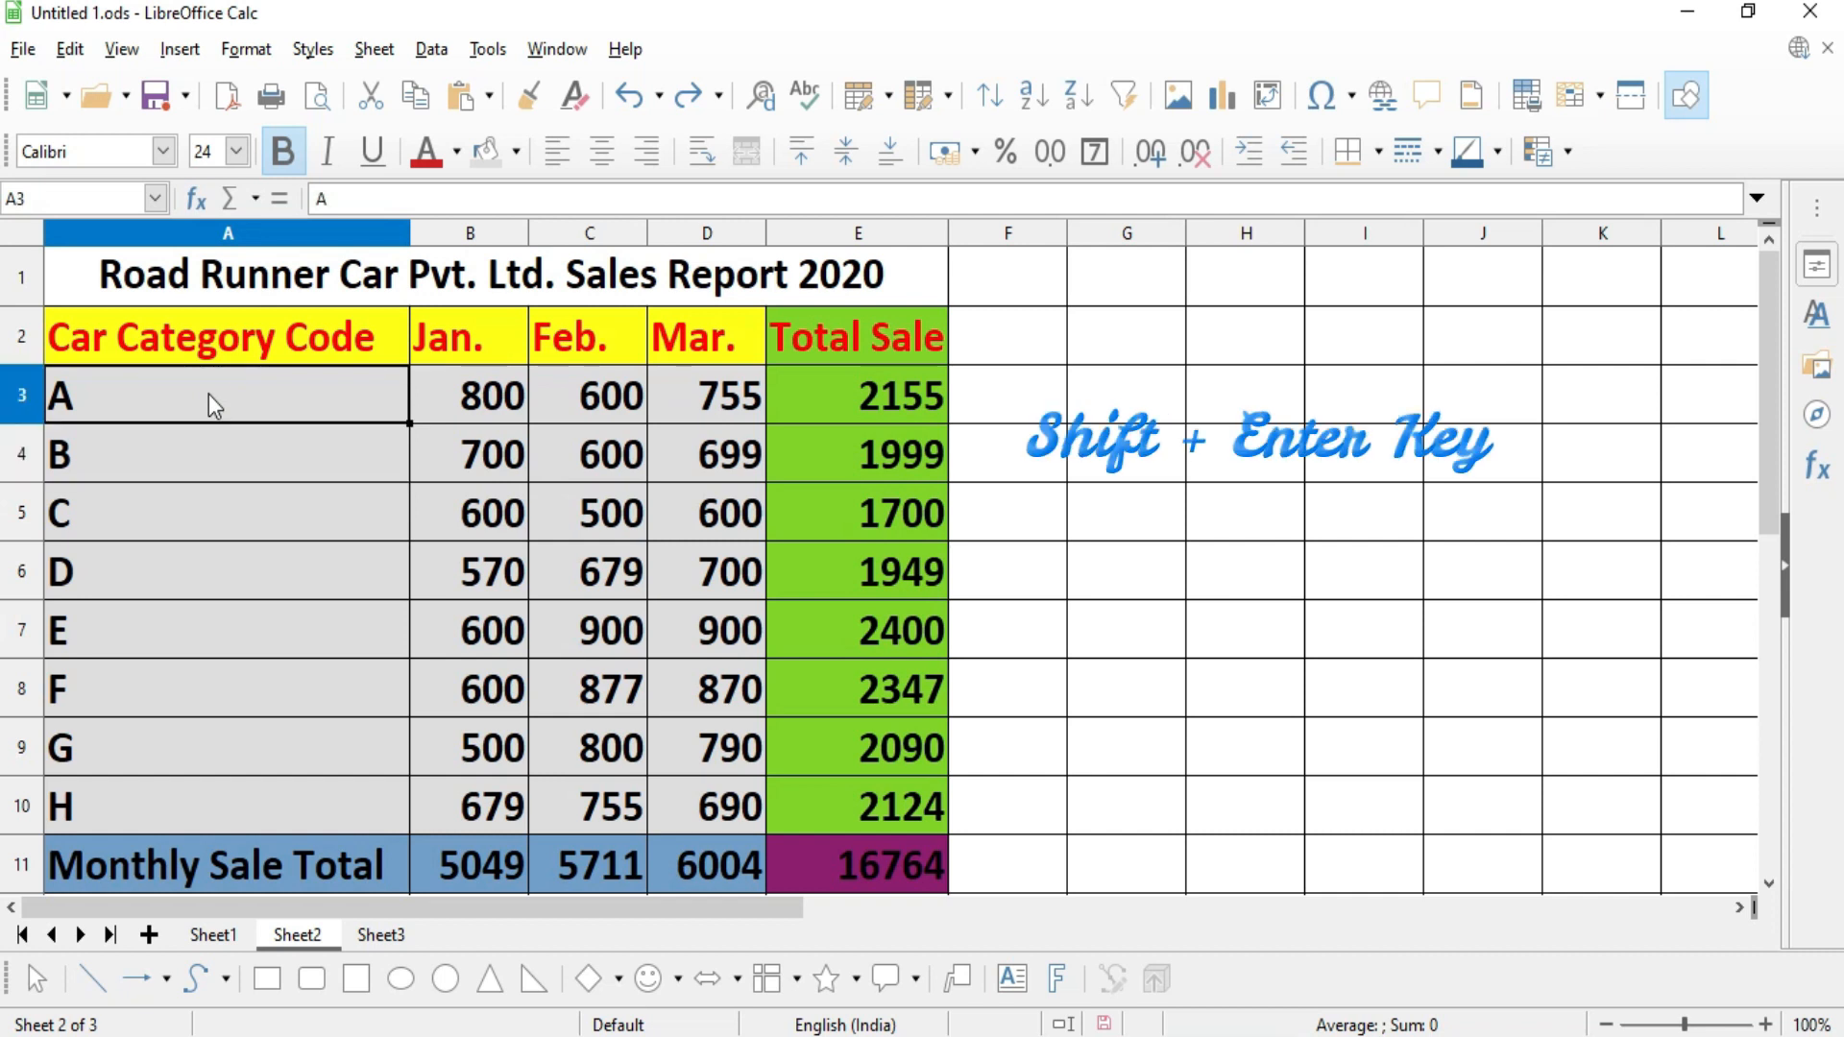
left_click(188, 458)
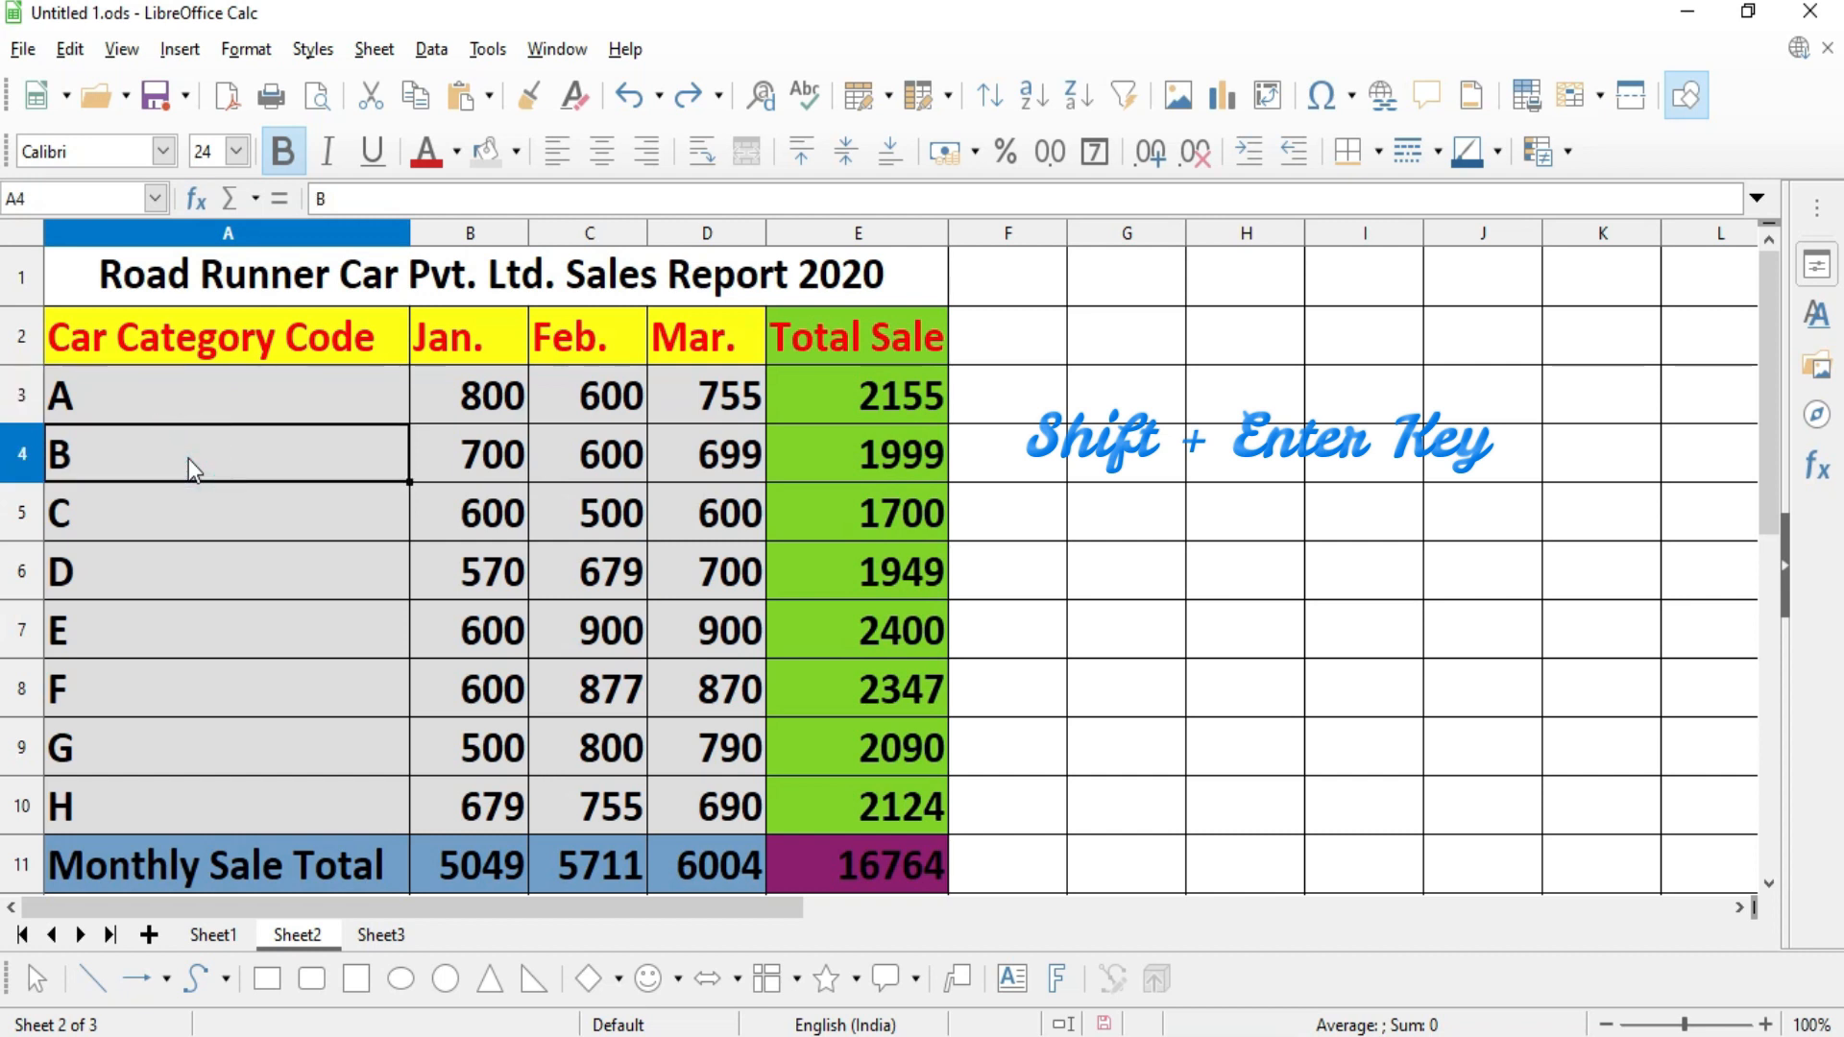
- Move cell by cell along row 4 from A4 to D4, back to A4, and forward to D4 again
key("Tab")
key("Tab")
key("Tab")
key("shift+Tab")
key("shift+Tab")
key("shift+Tab")
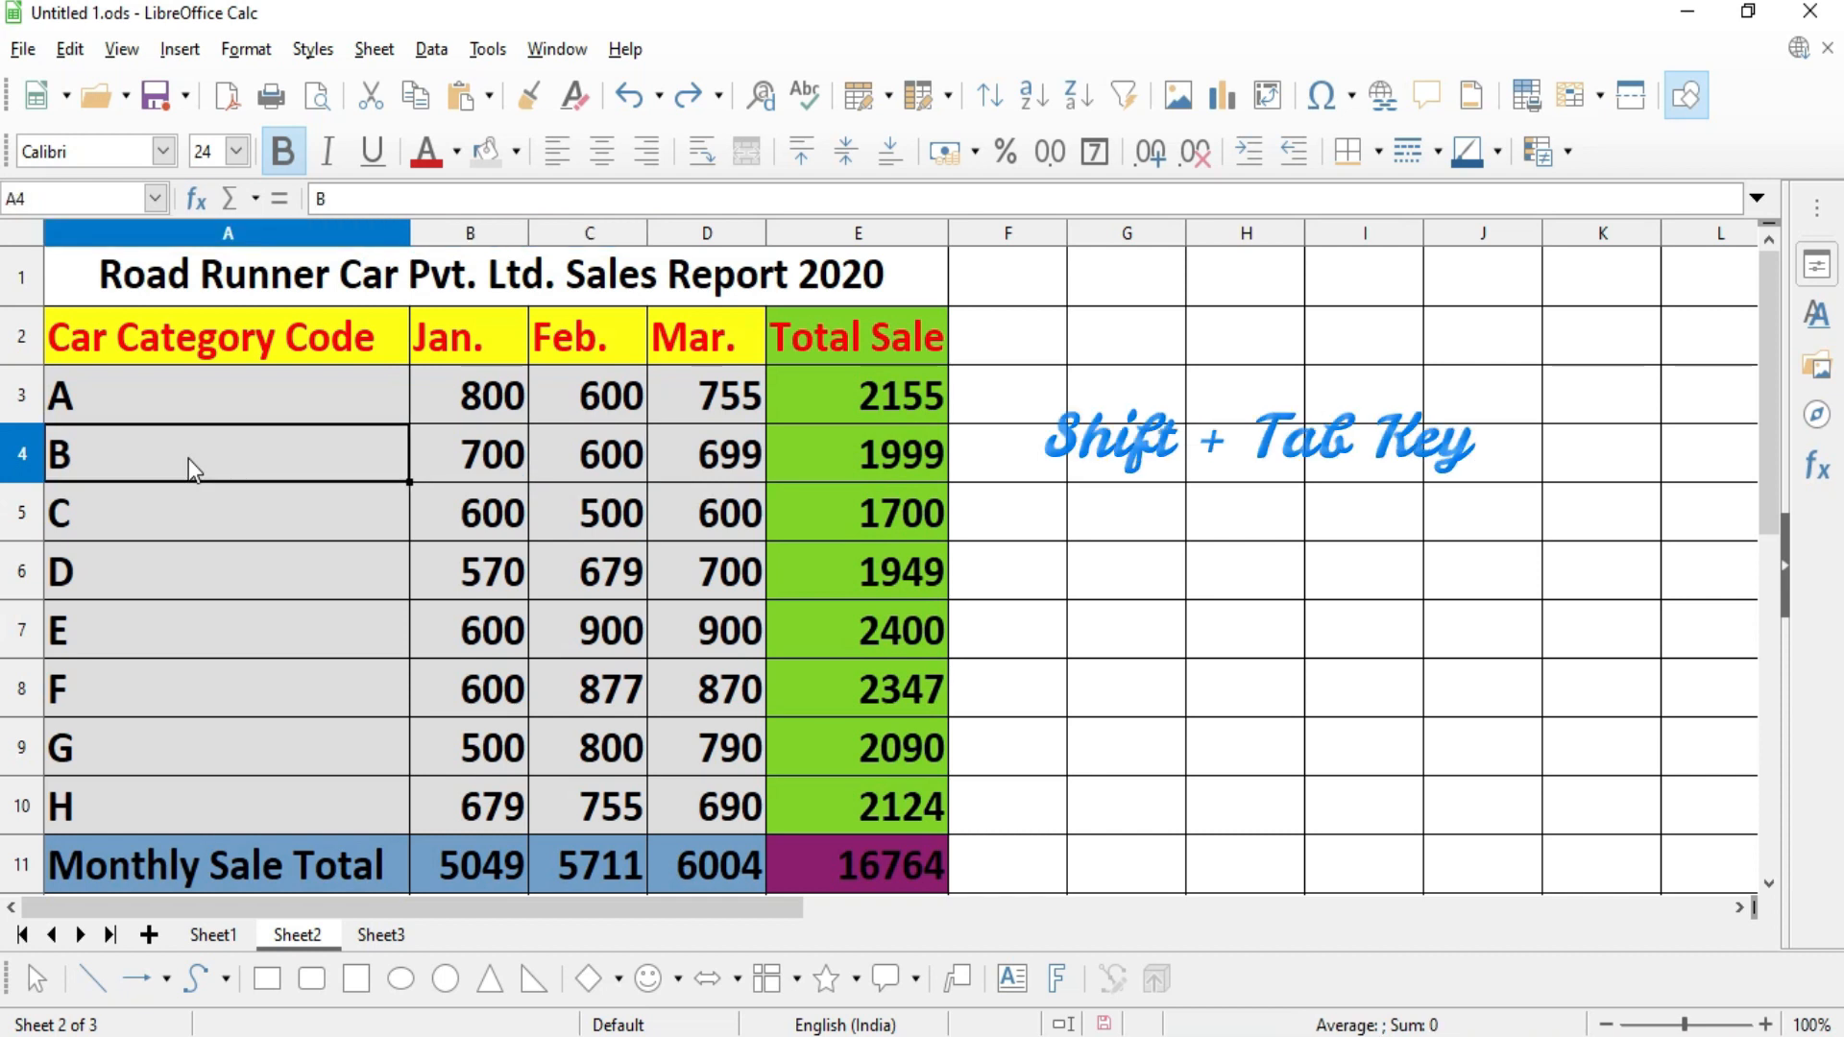
key("Tab")
key("Tab")
key("Tab")
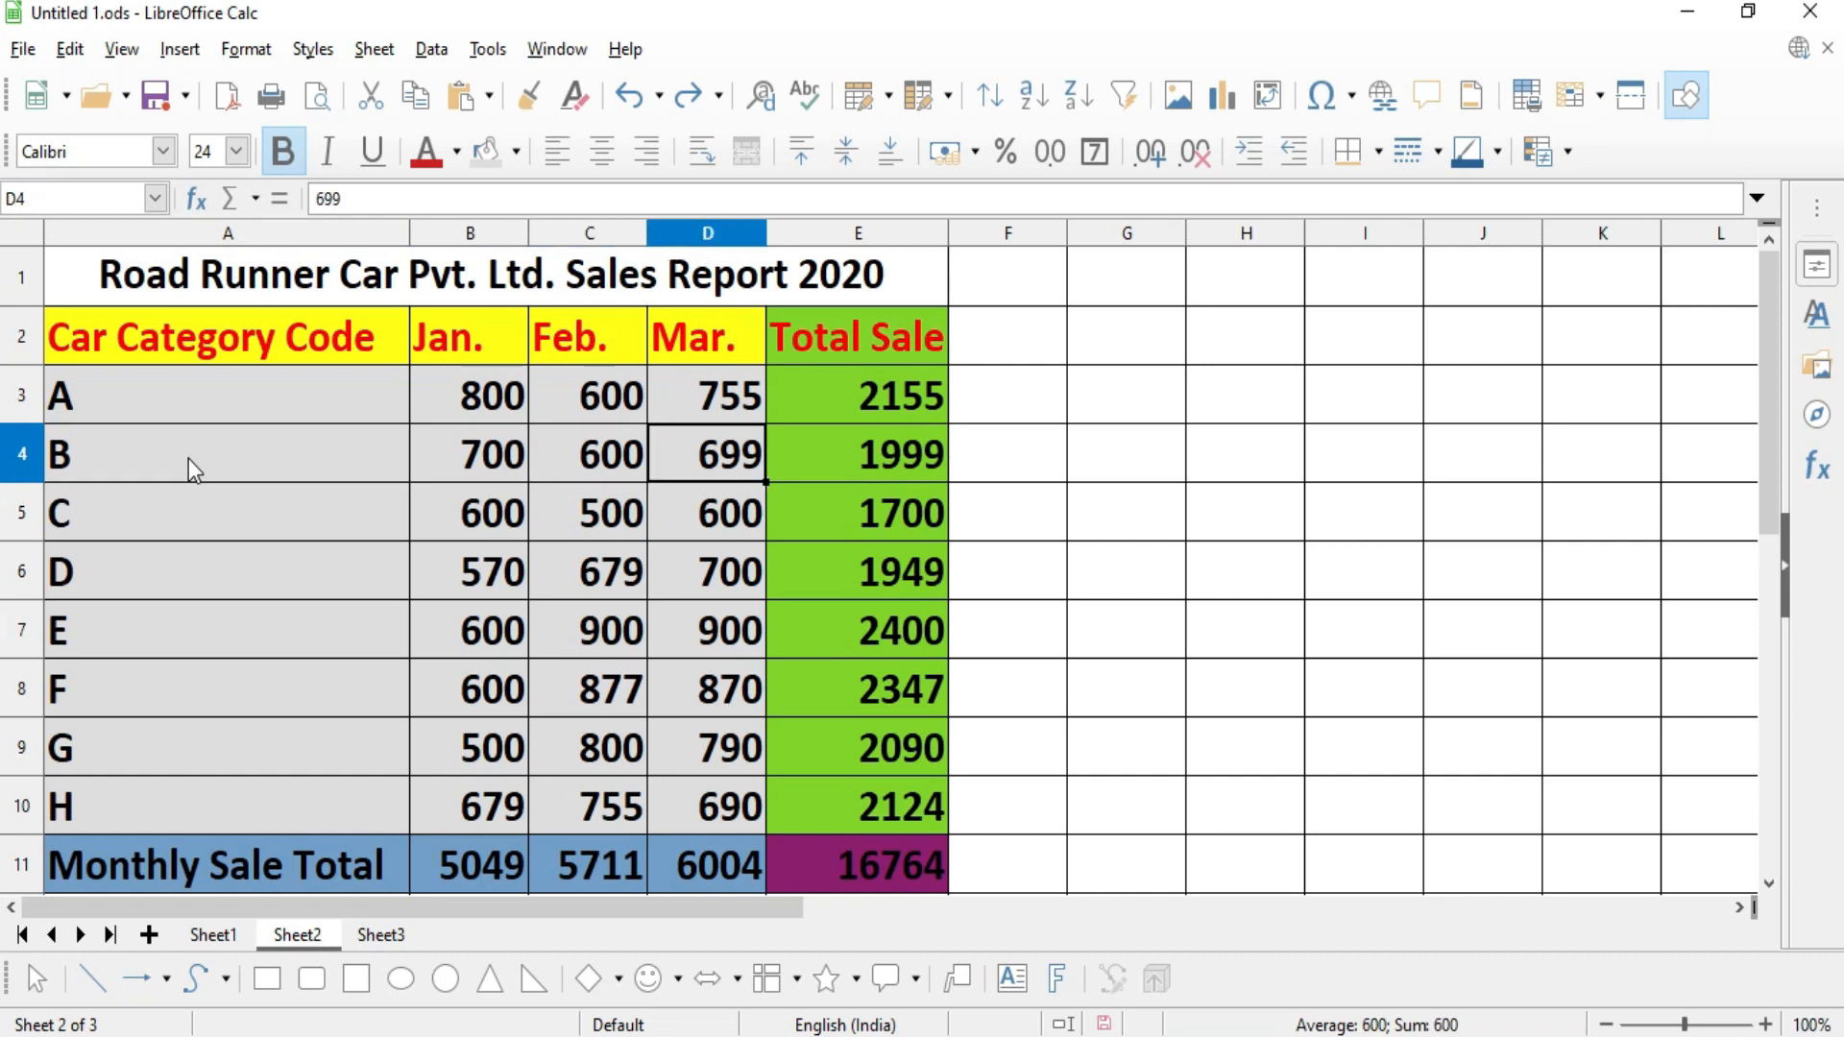
- Starting from A5, move one cell up, right and down to reach B5, and jump back to the row's first cell
left_click(189, 510)
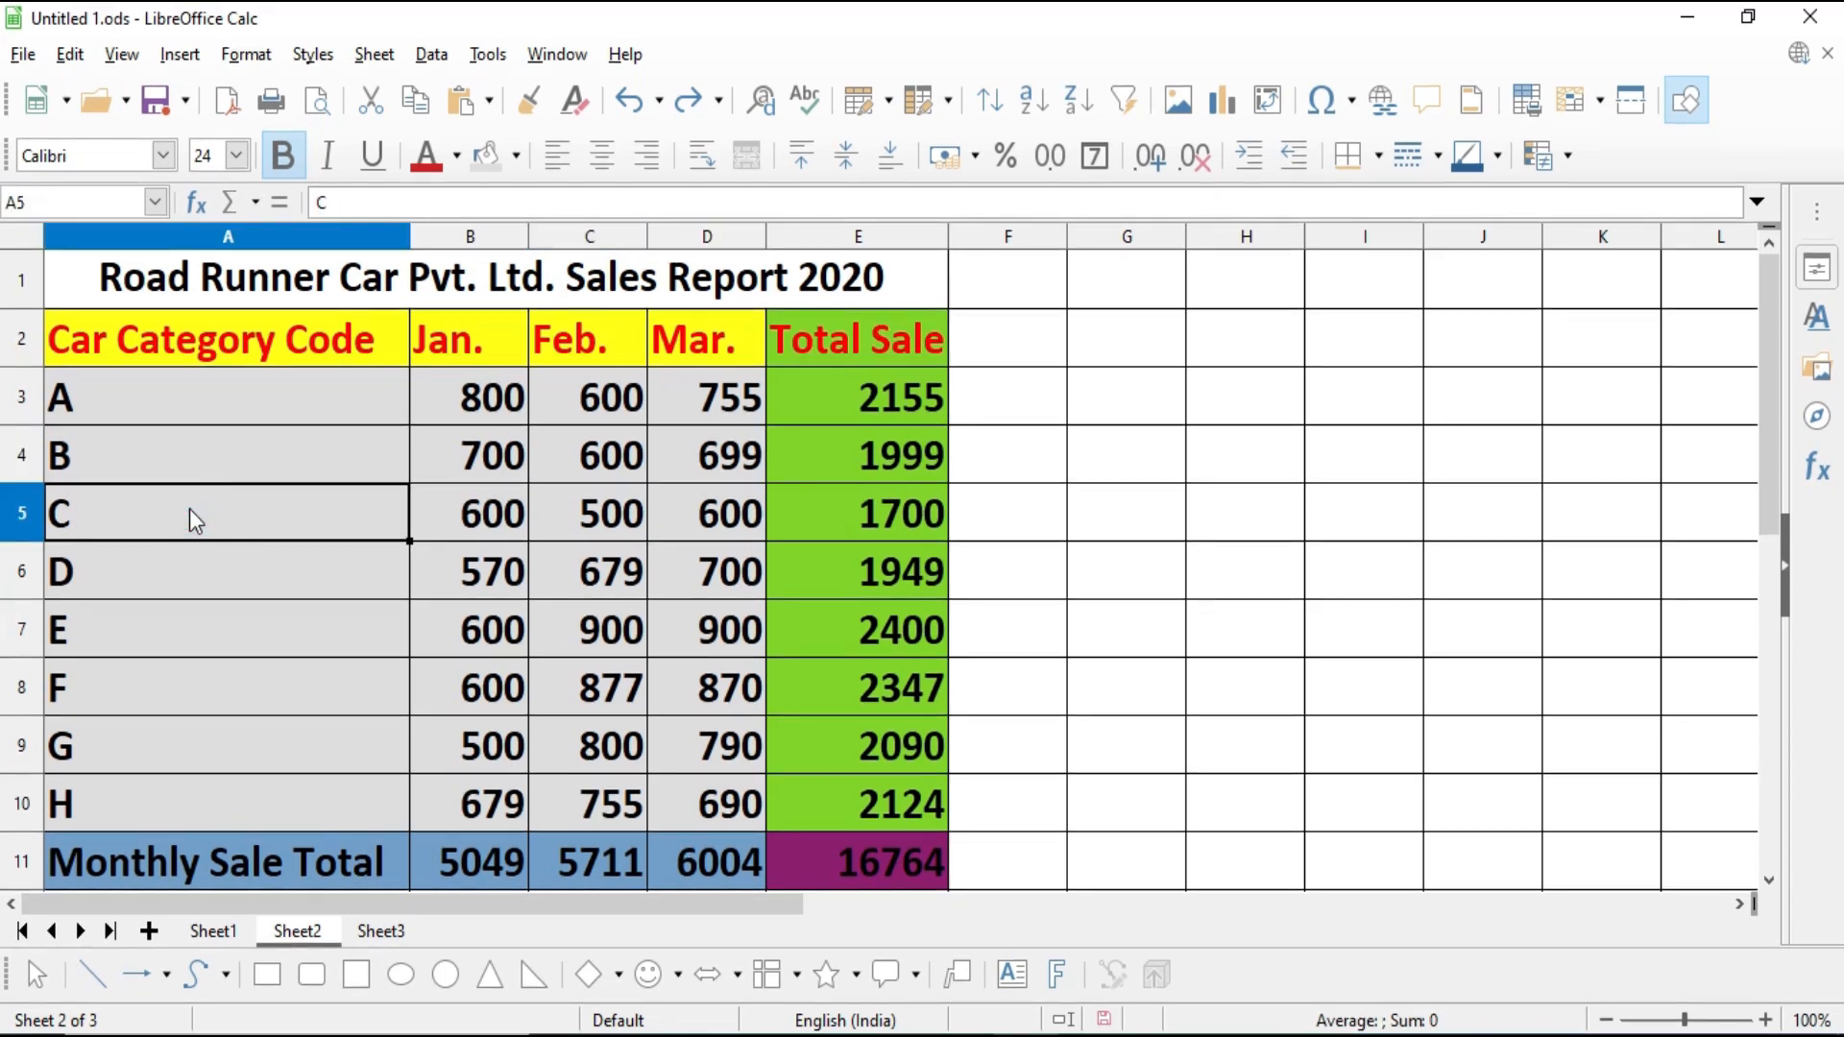
key("Up")
key("Right")
key("Down")
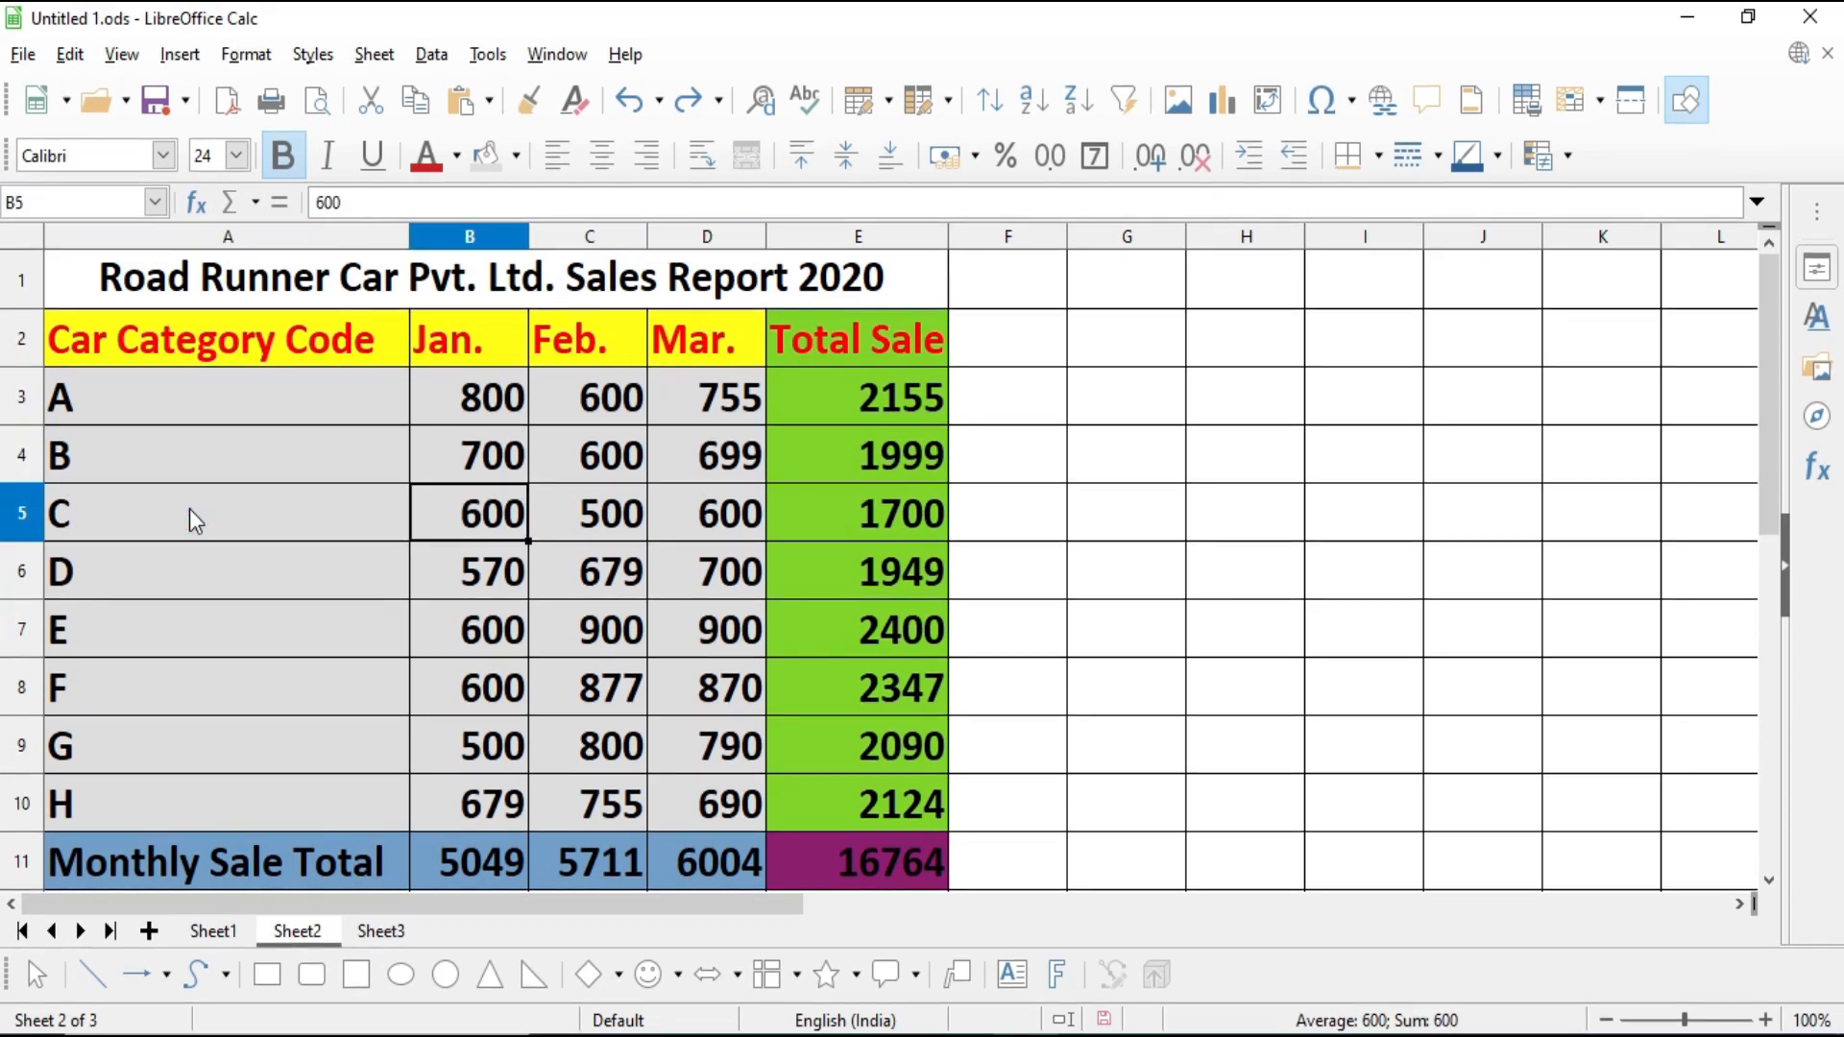
key("Home")
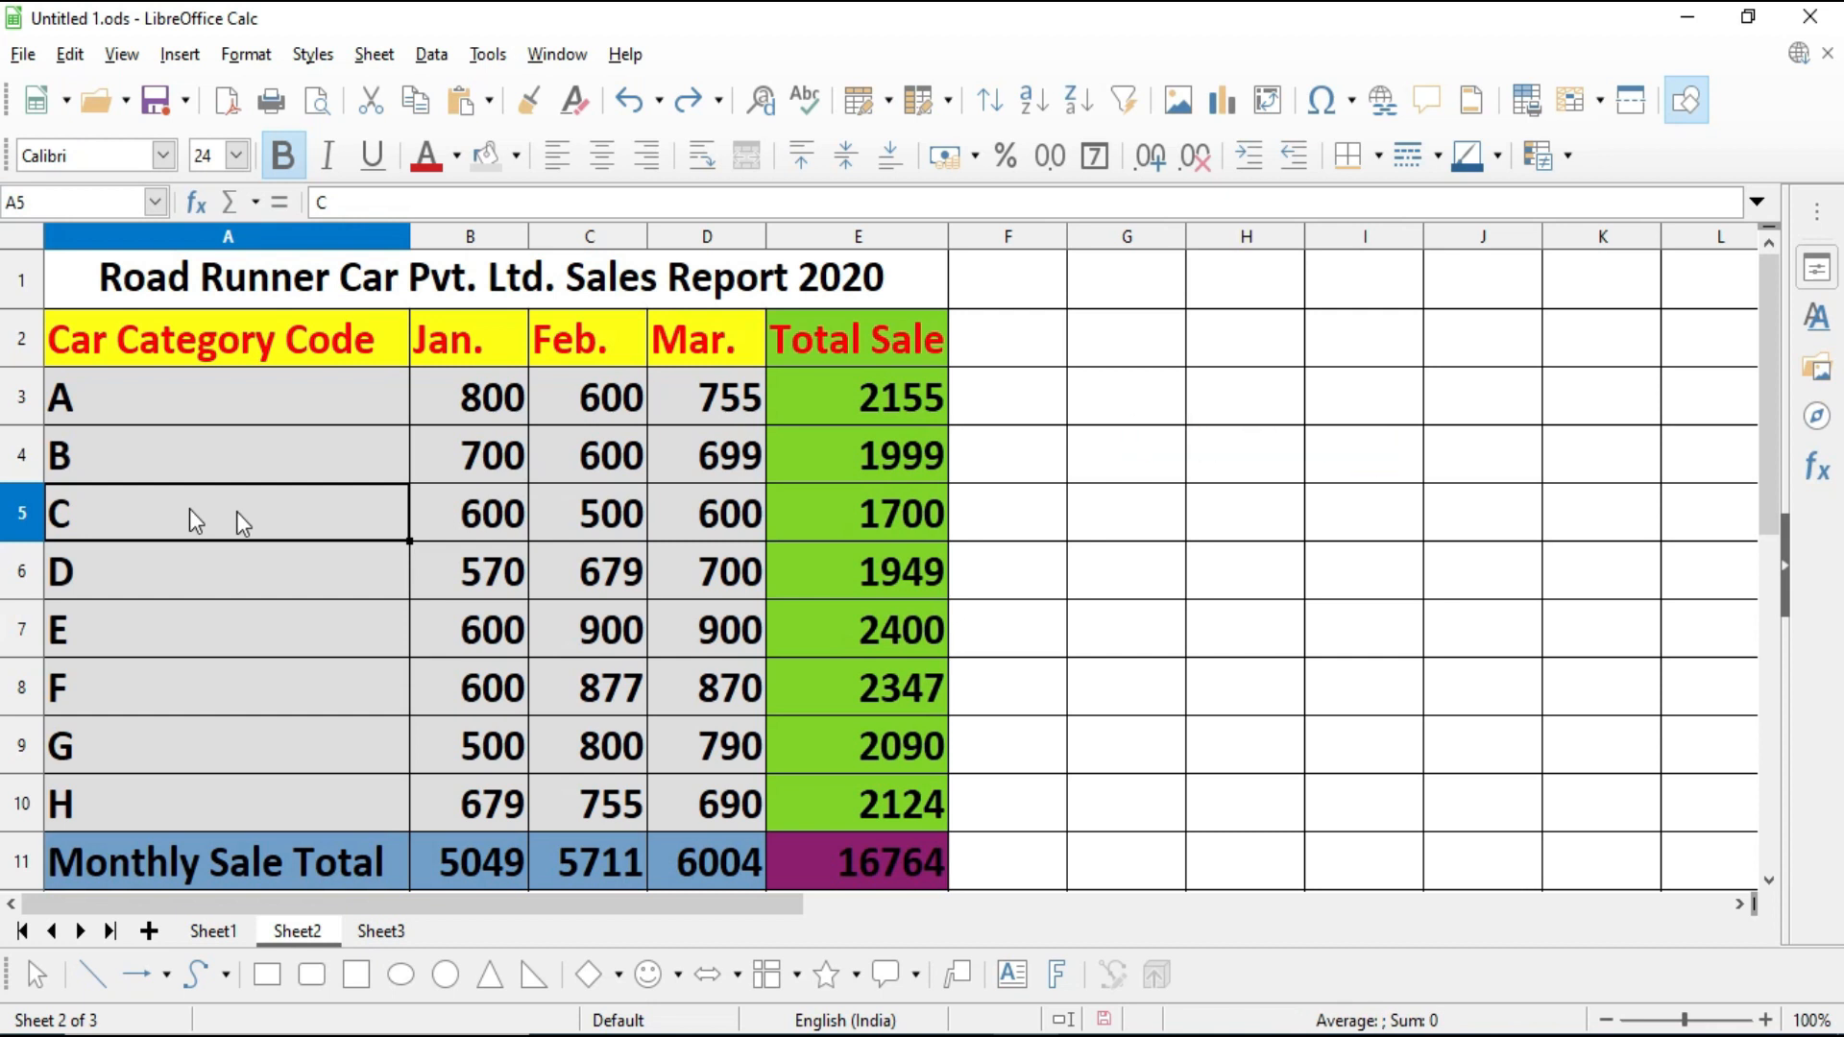
- Starting from E4, jump to the row's first cell A4 and back to the last data column in E4
left_click(881, 480)
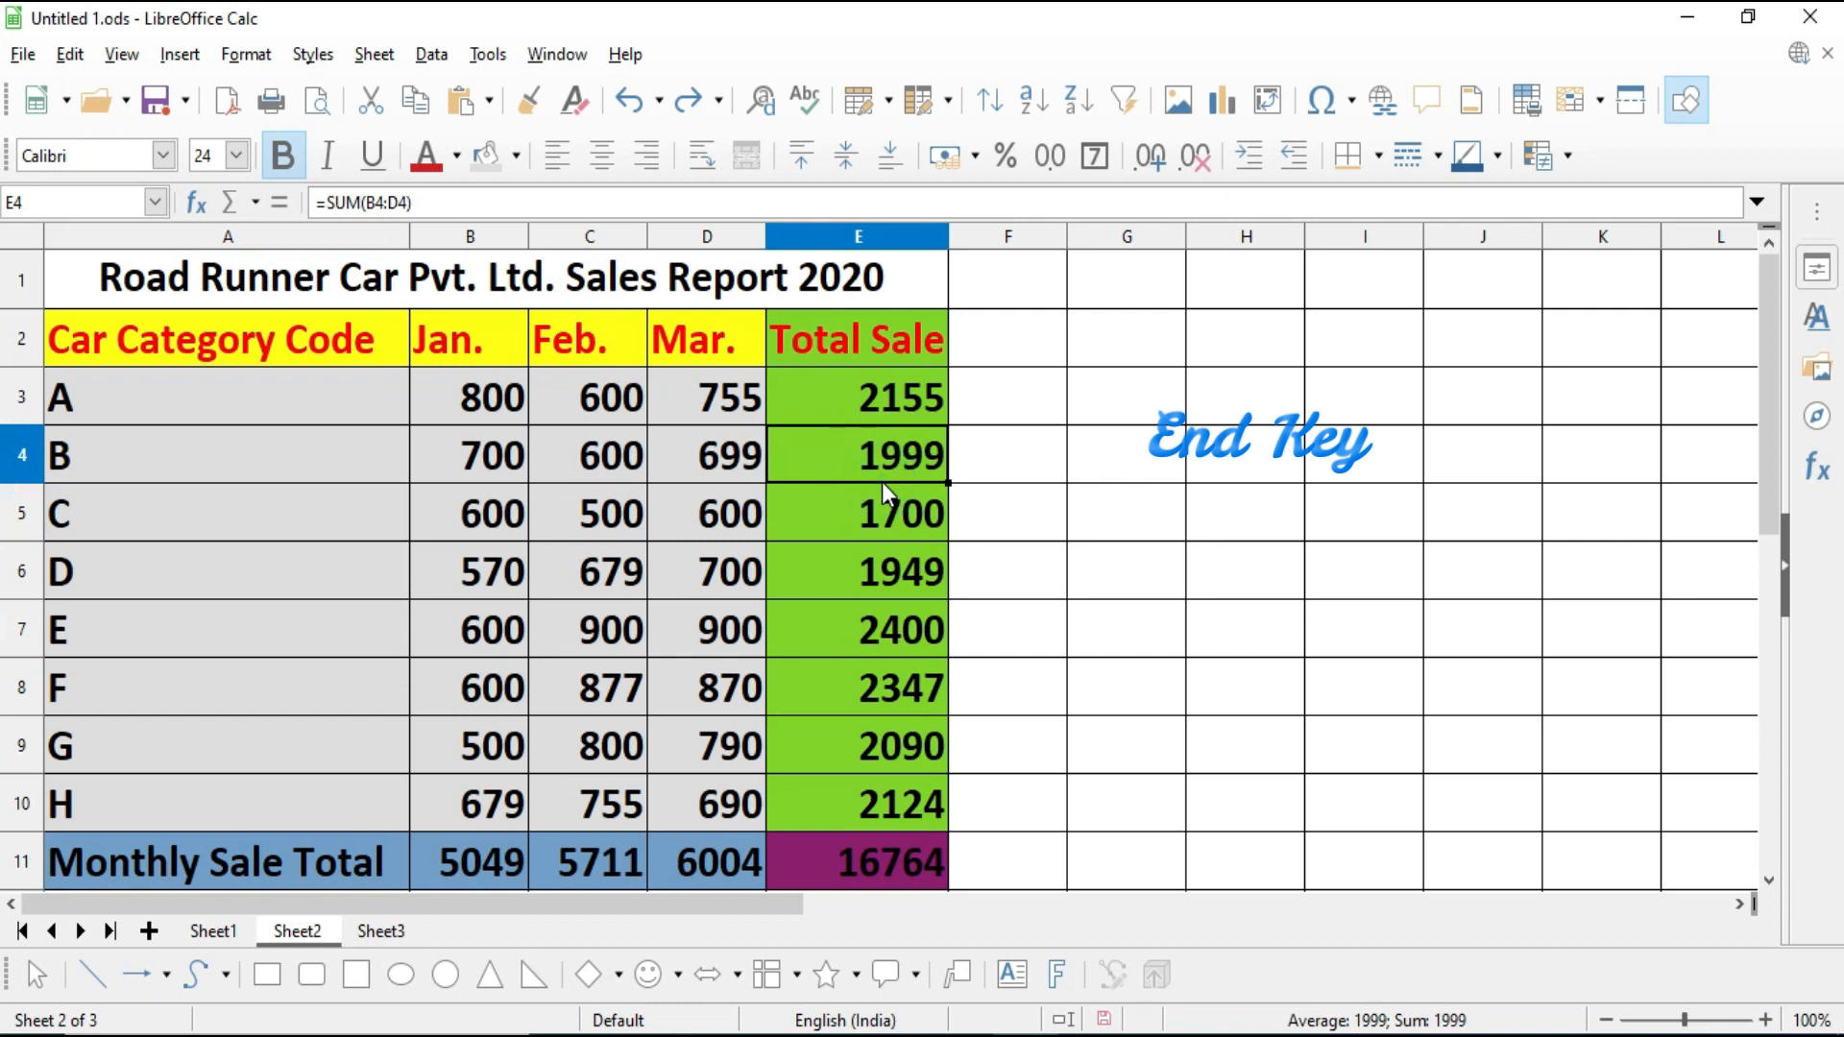
key("Home")
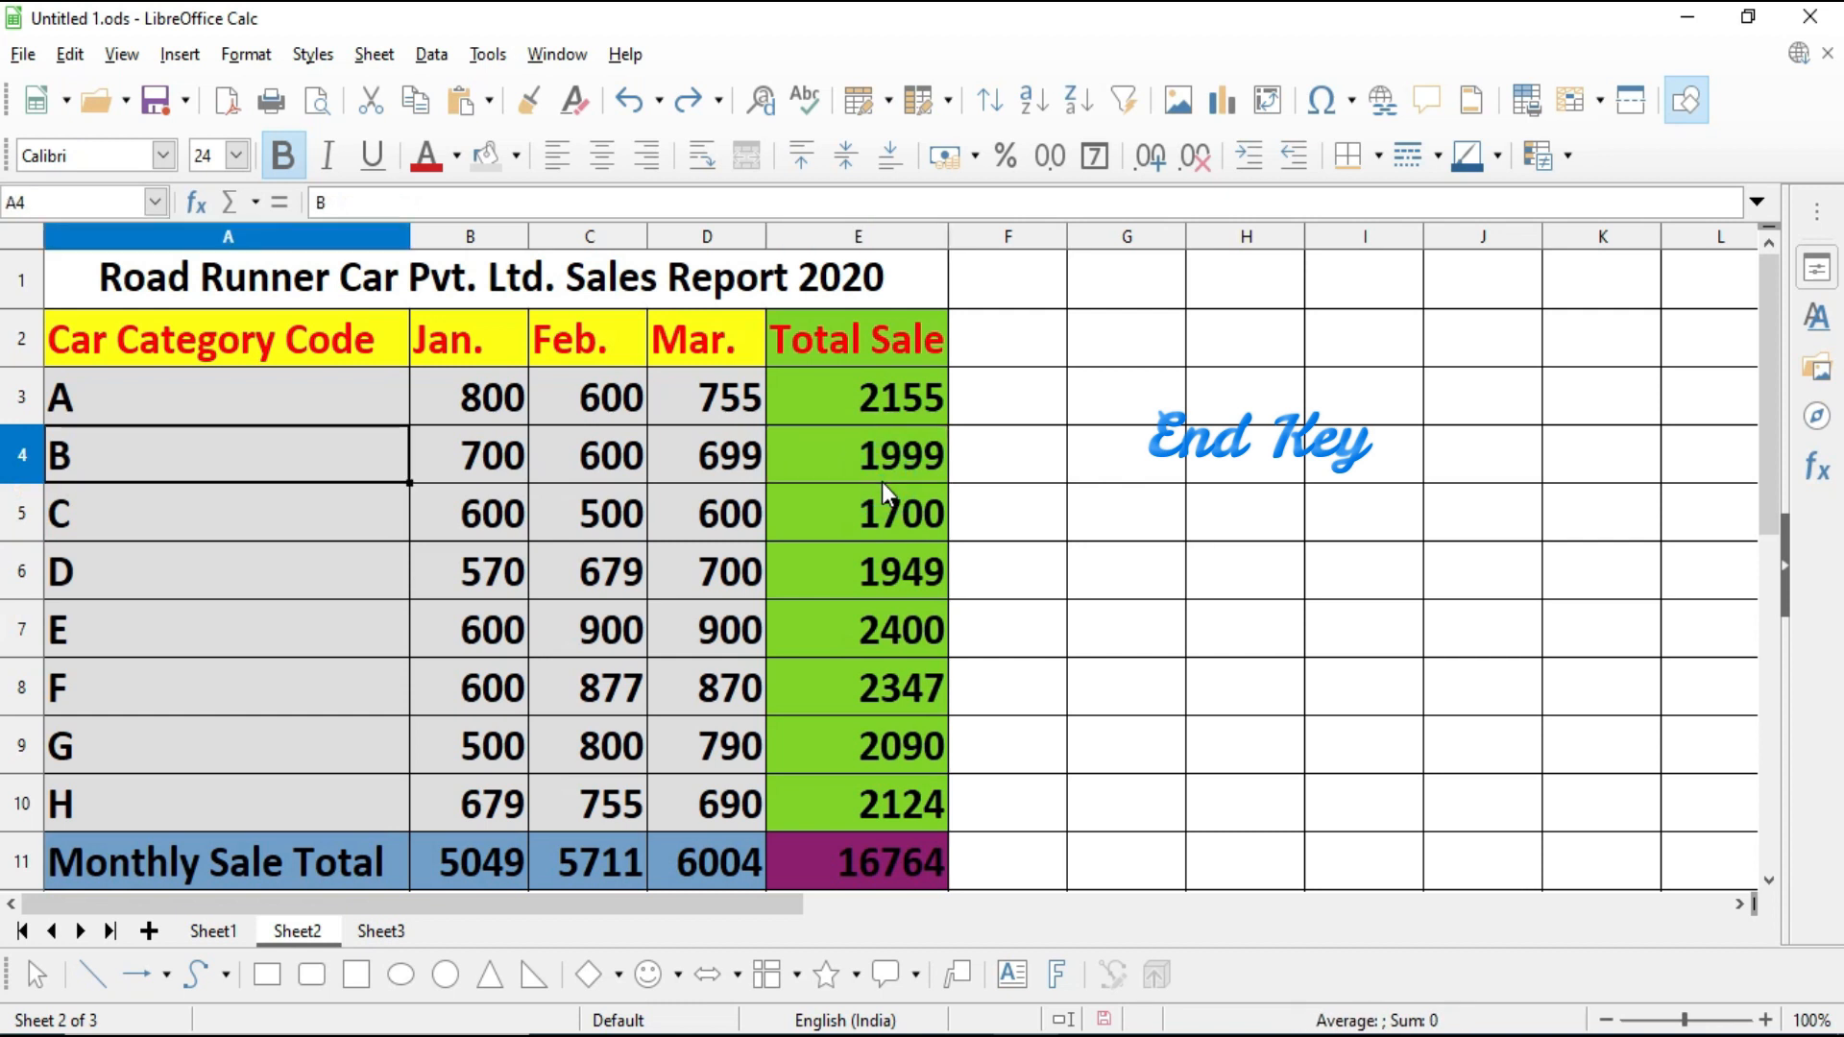
key("End")
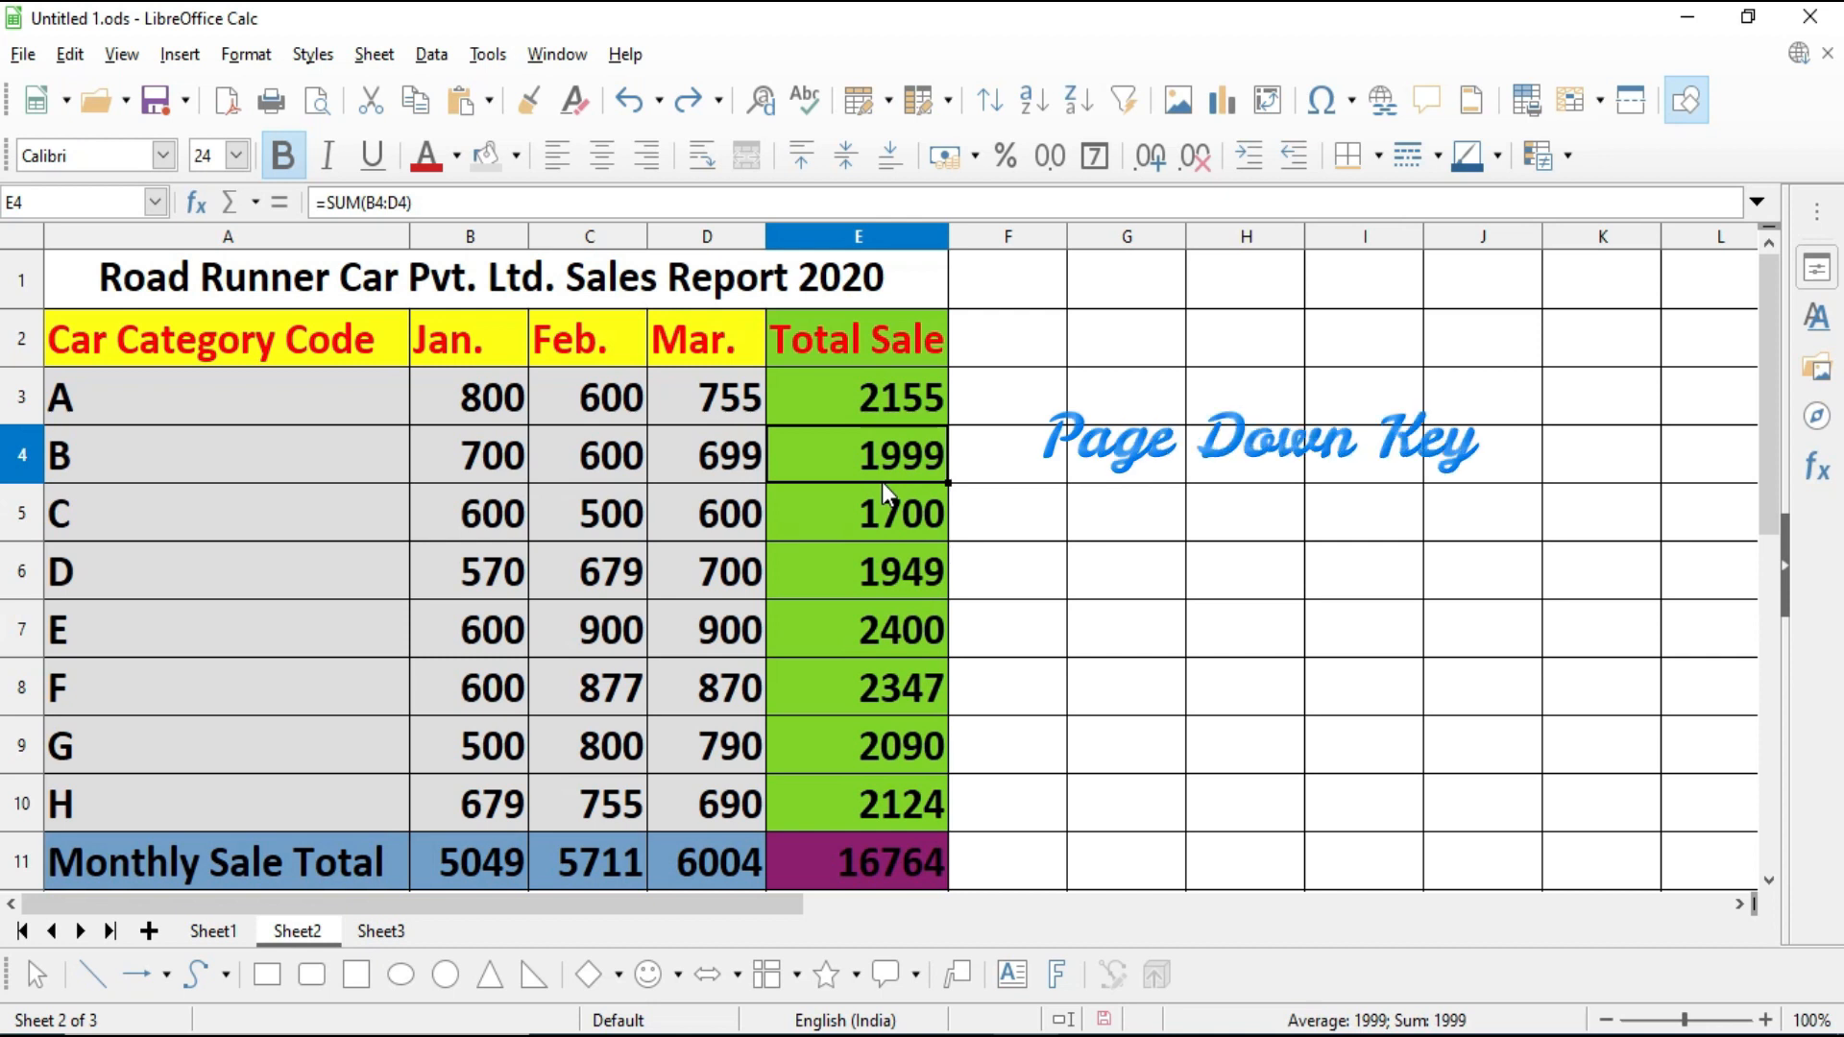
- Move the active cell one screen down from E4 to E15, and one screen back up to E4
key("Page_Down")
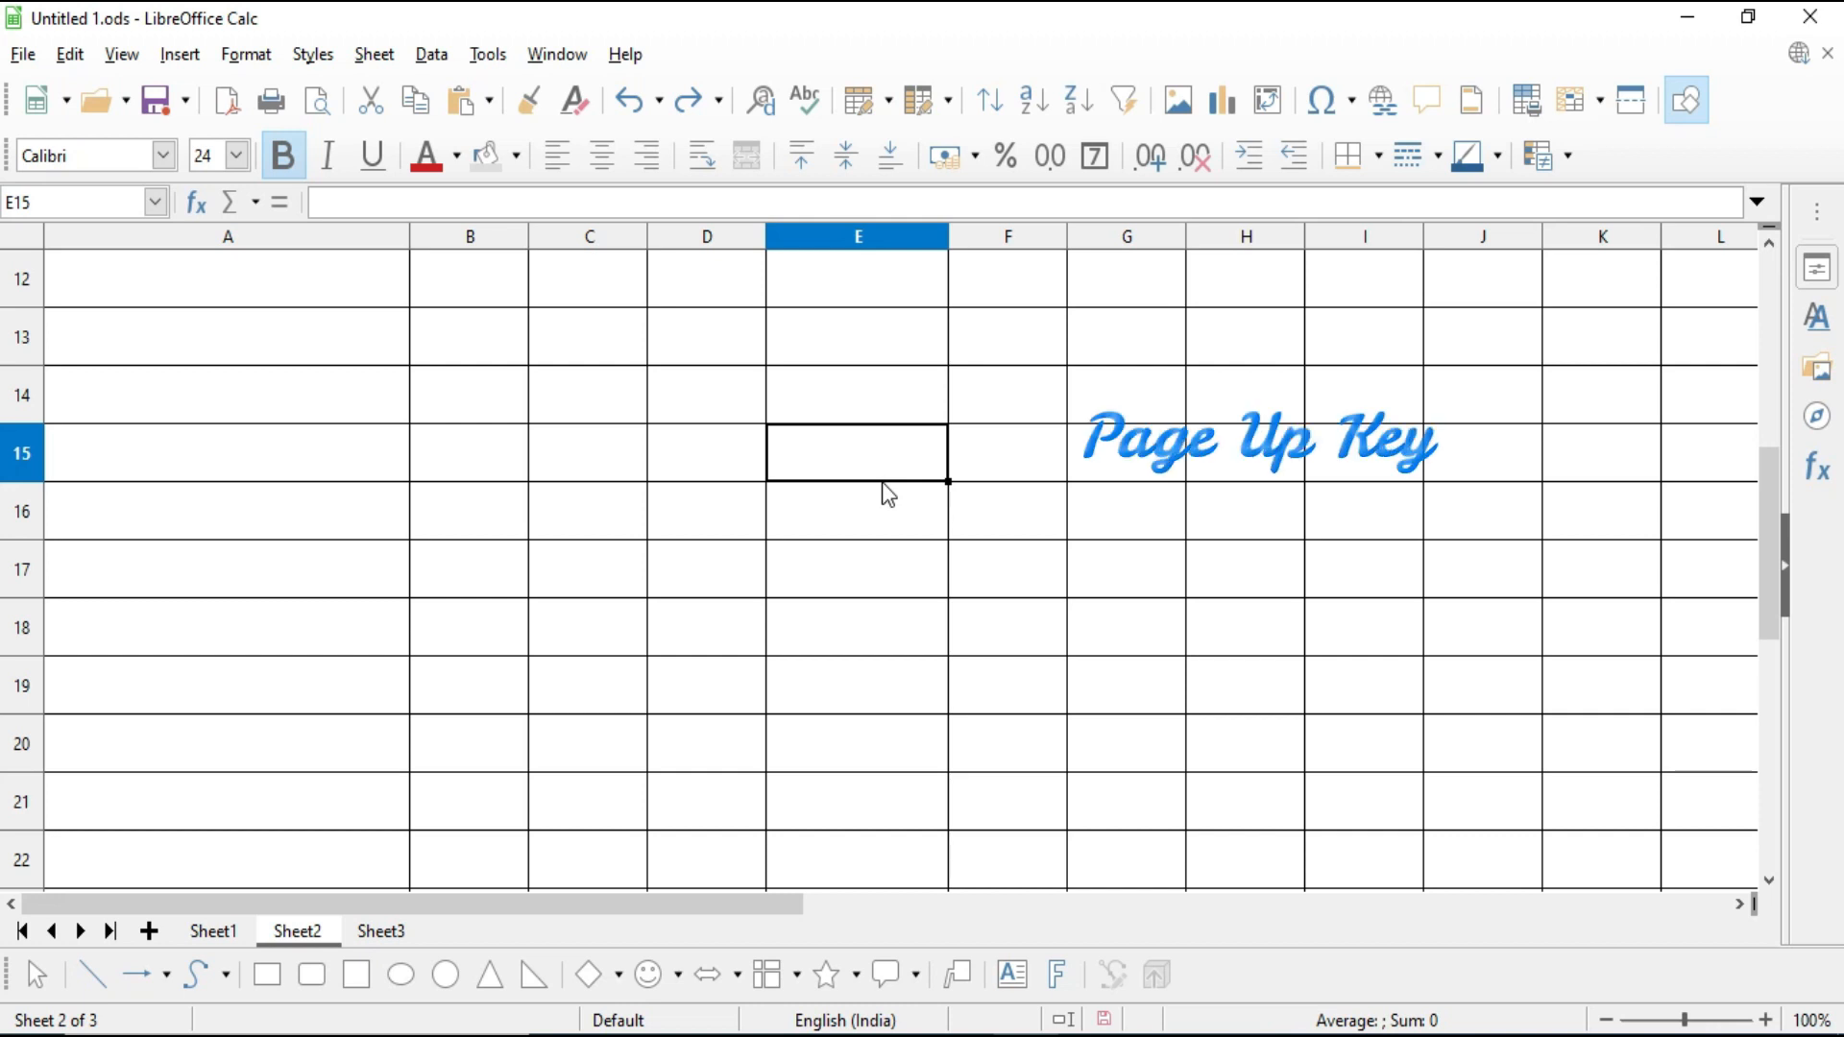
key("Page_Up")
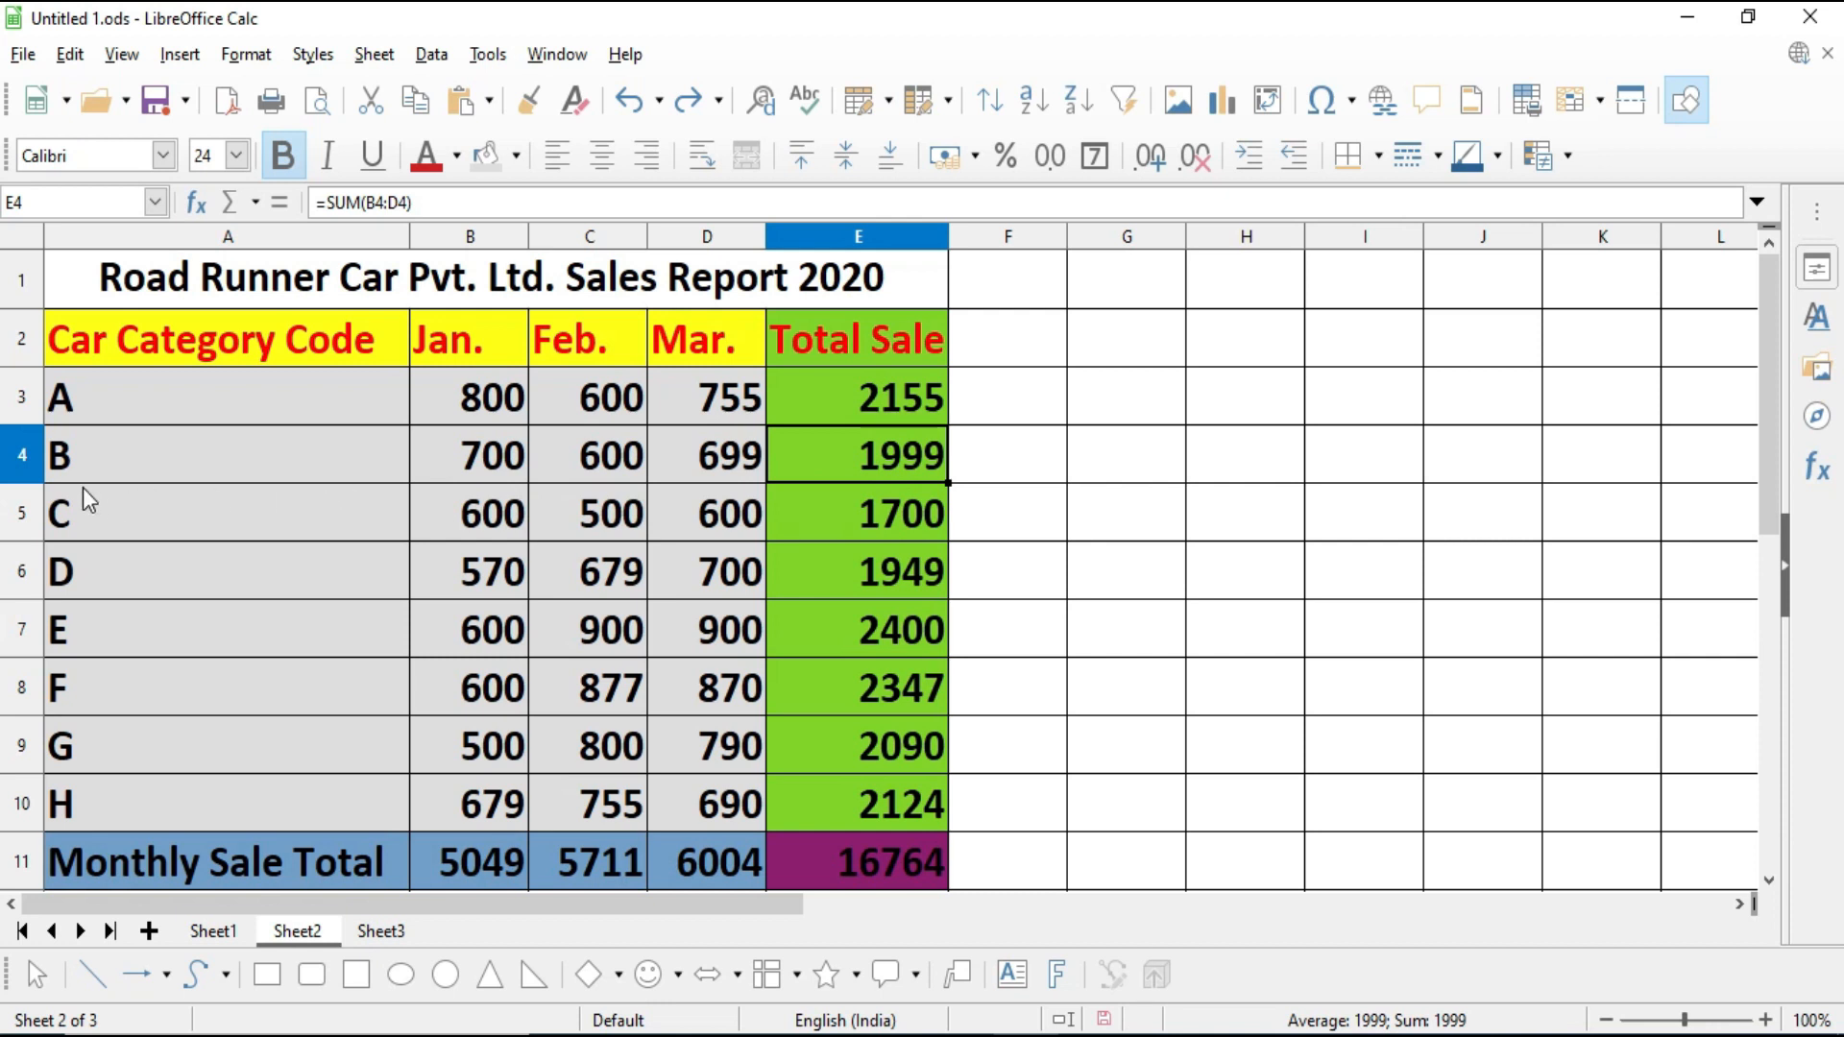
- Insert a blank row above row 4 (category B), and select the whole Total Sale column E
left_click(21, 456)
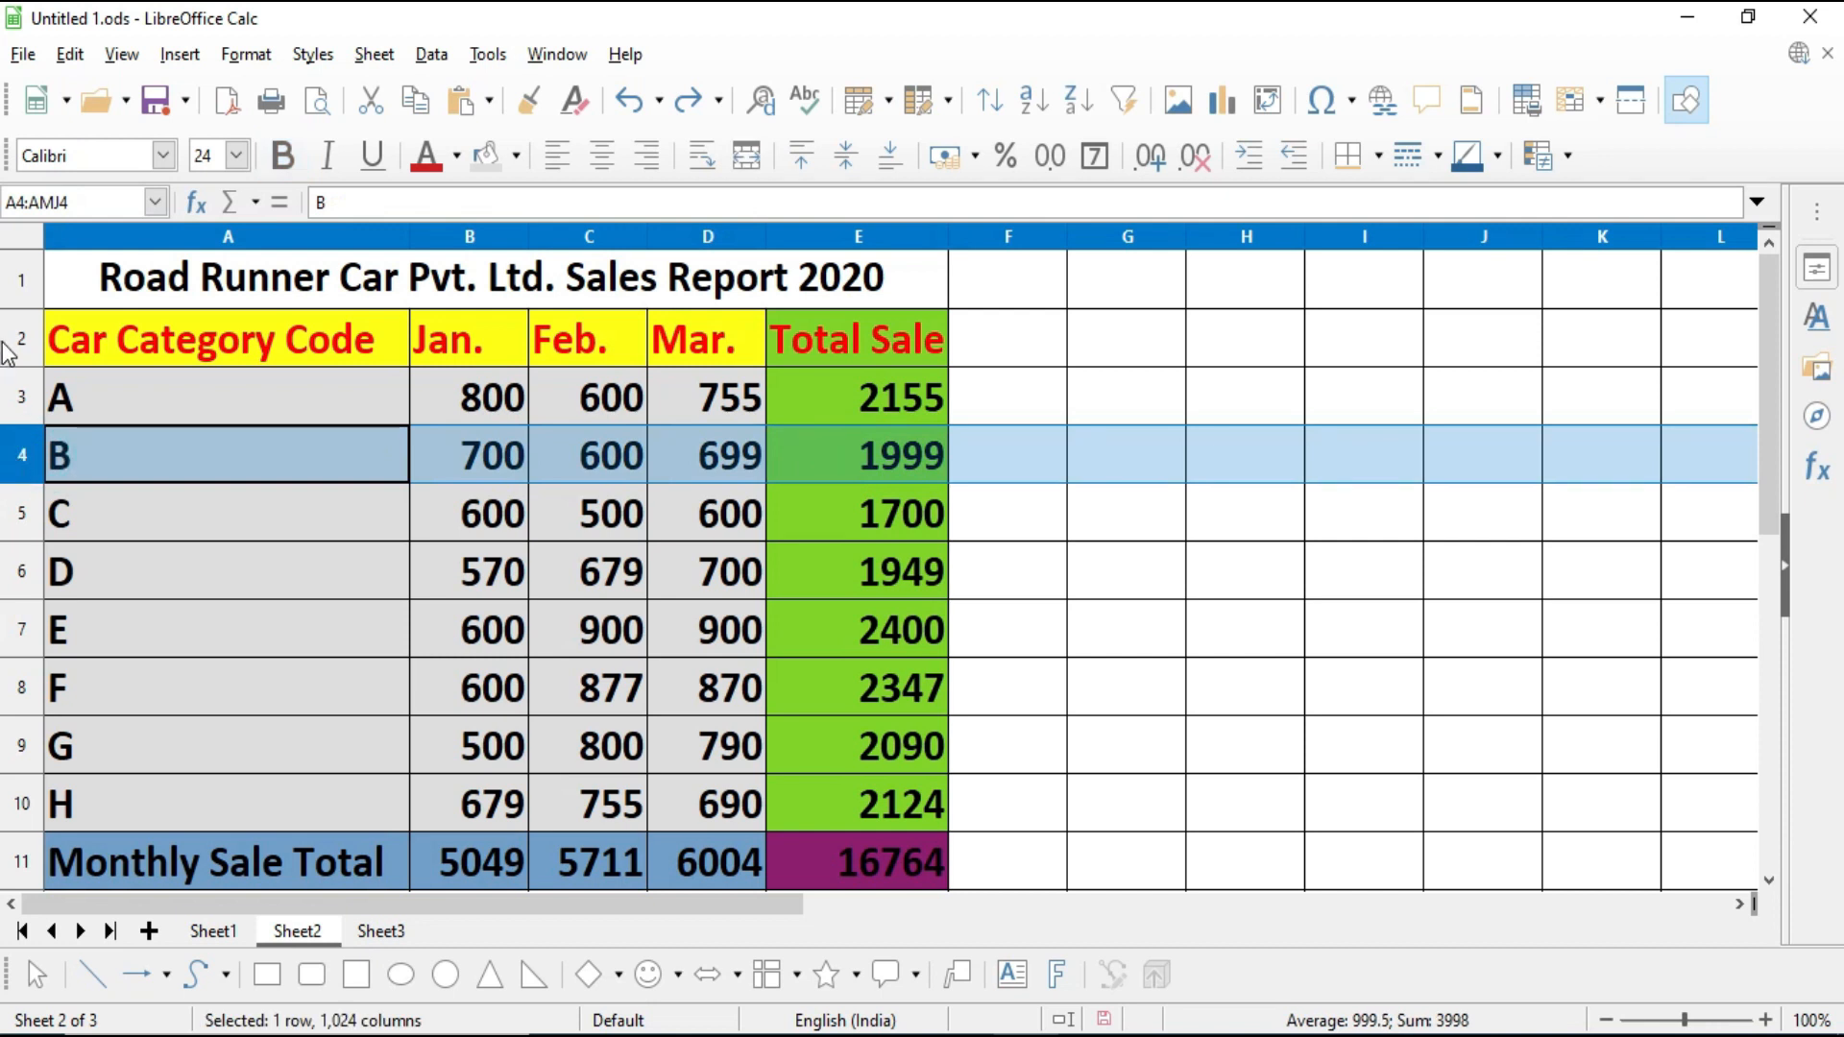
right_click(111, 455)
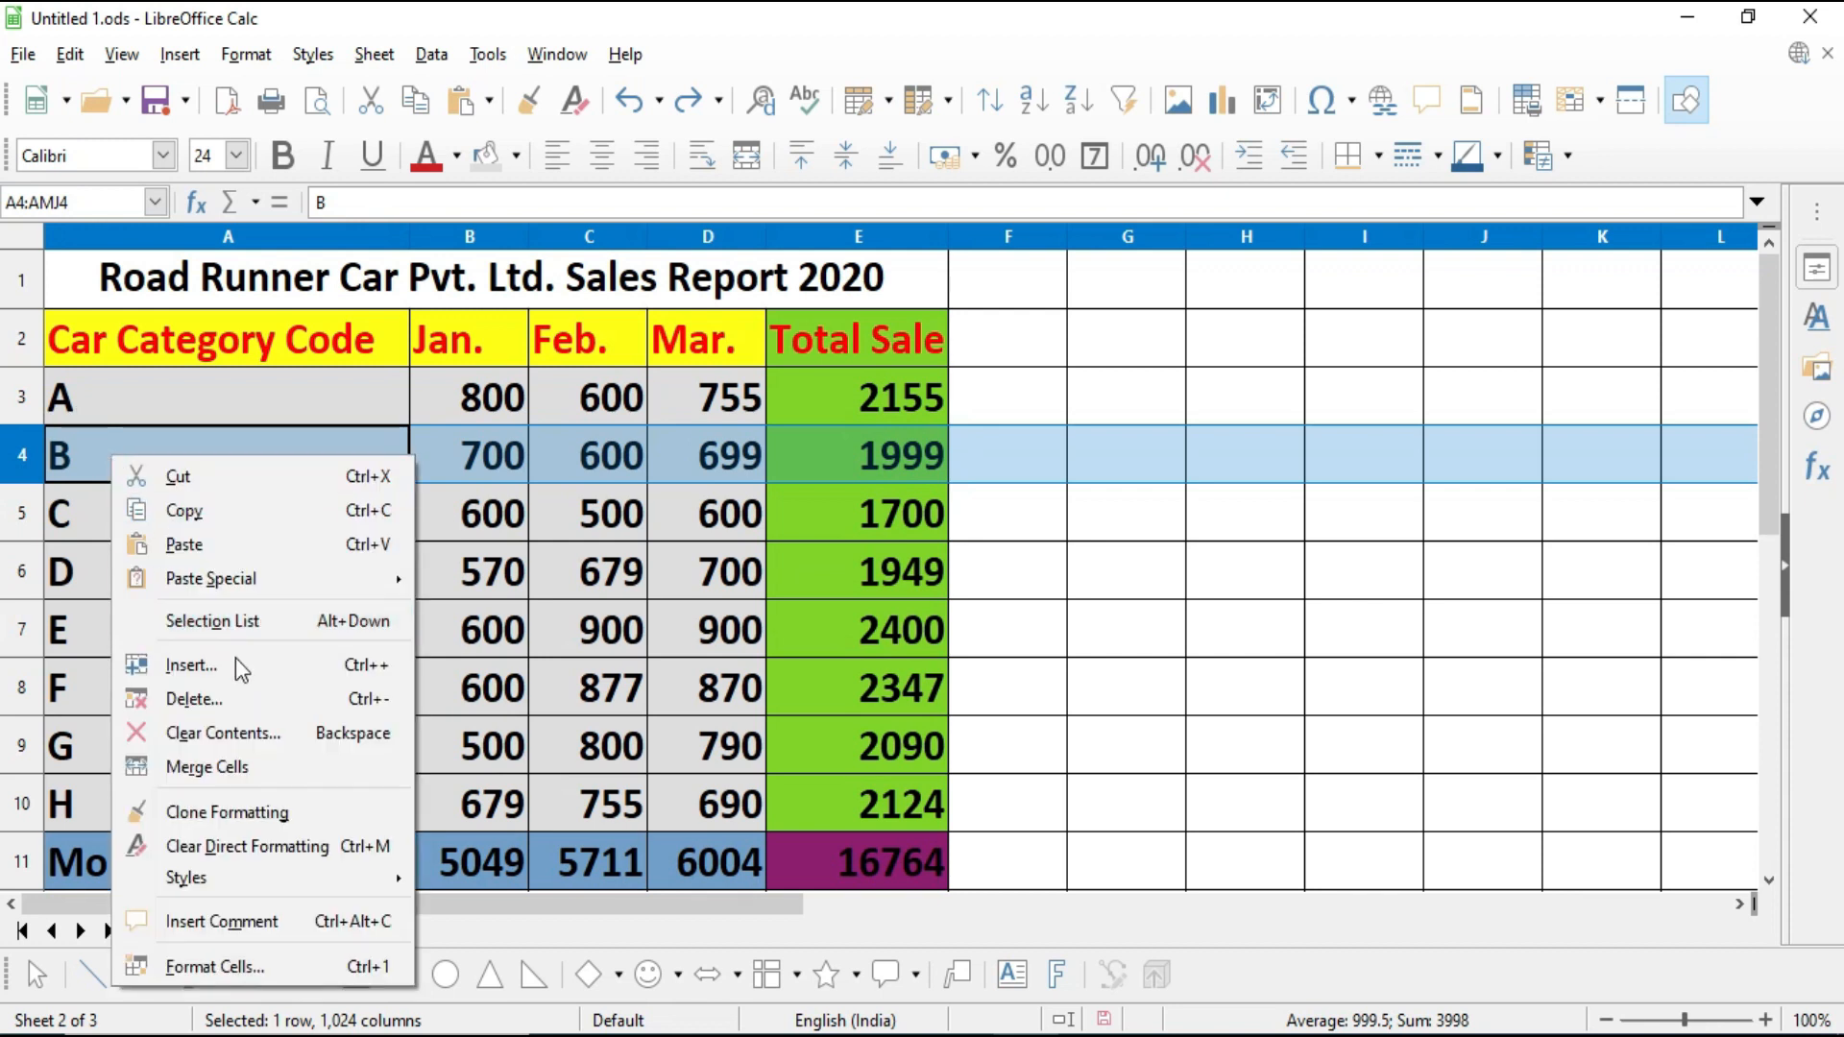
left_click(262, 667)
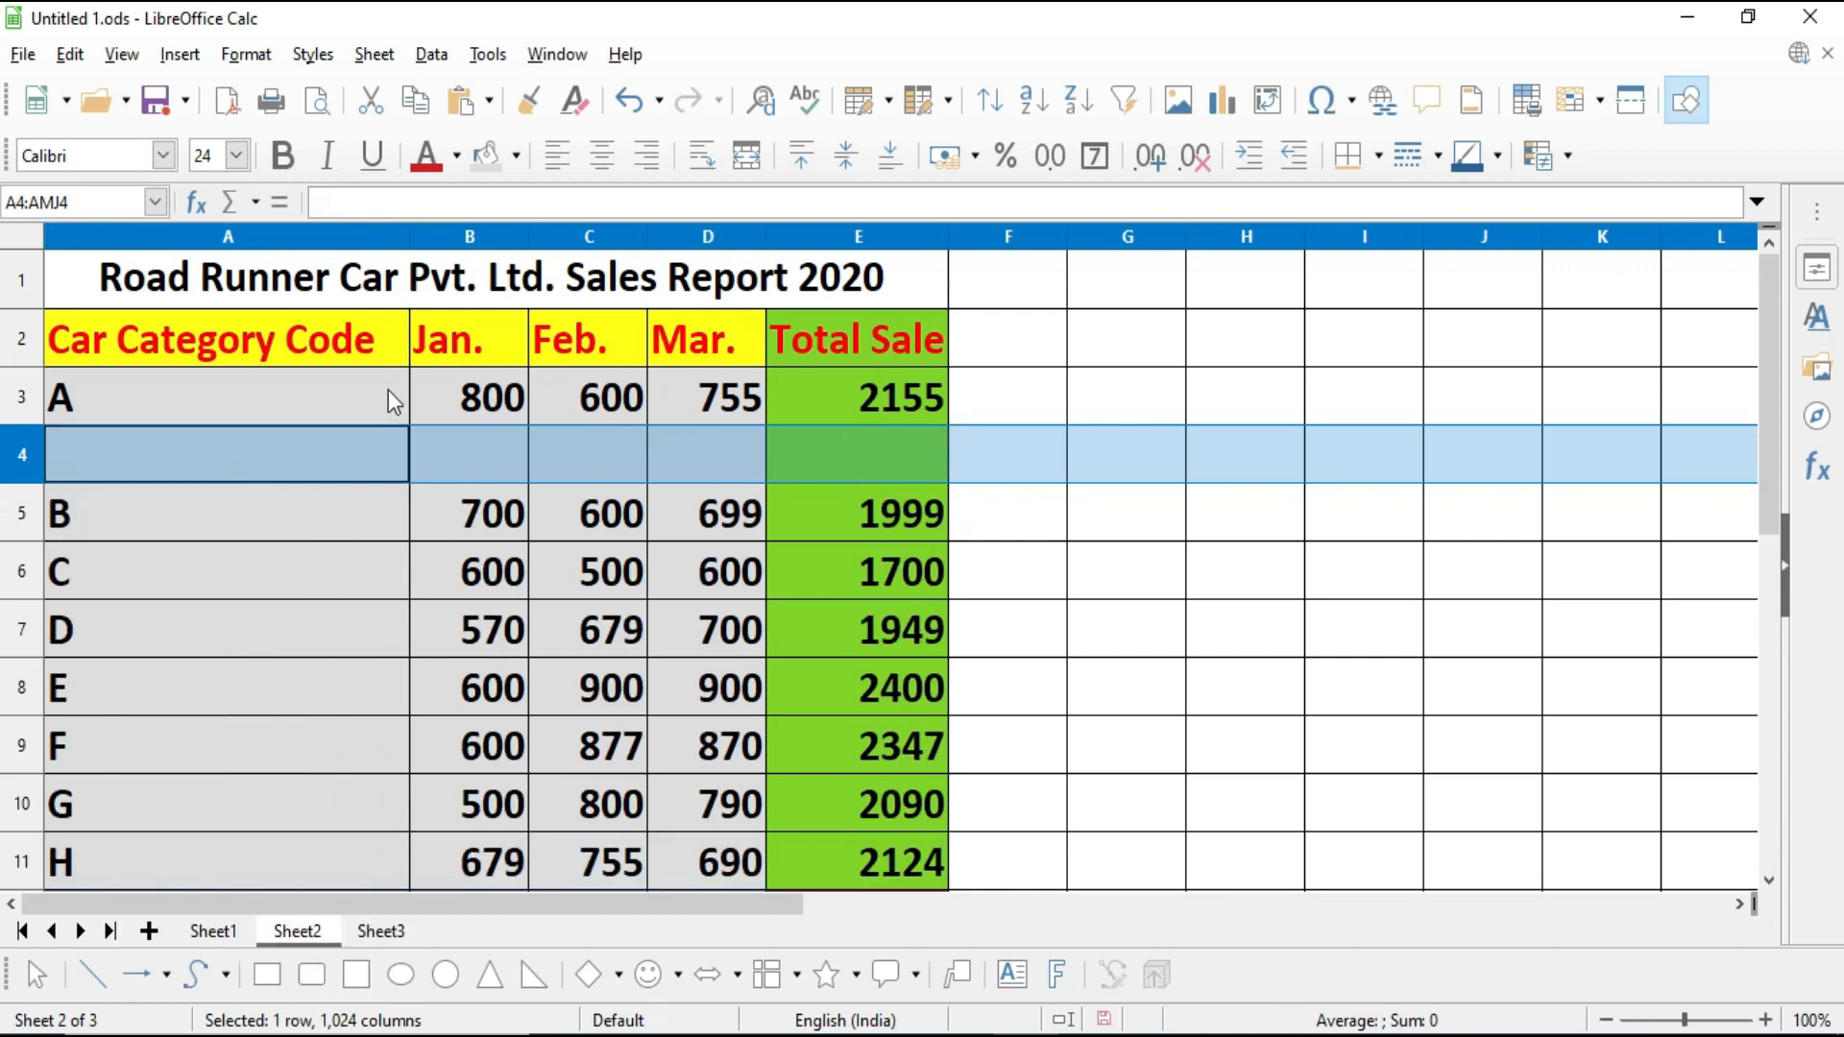
left_click(851, 240)
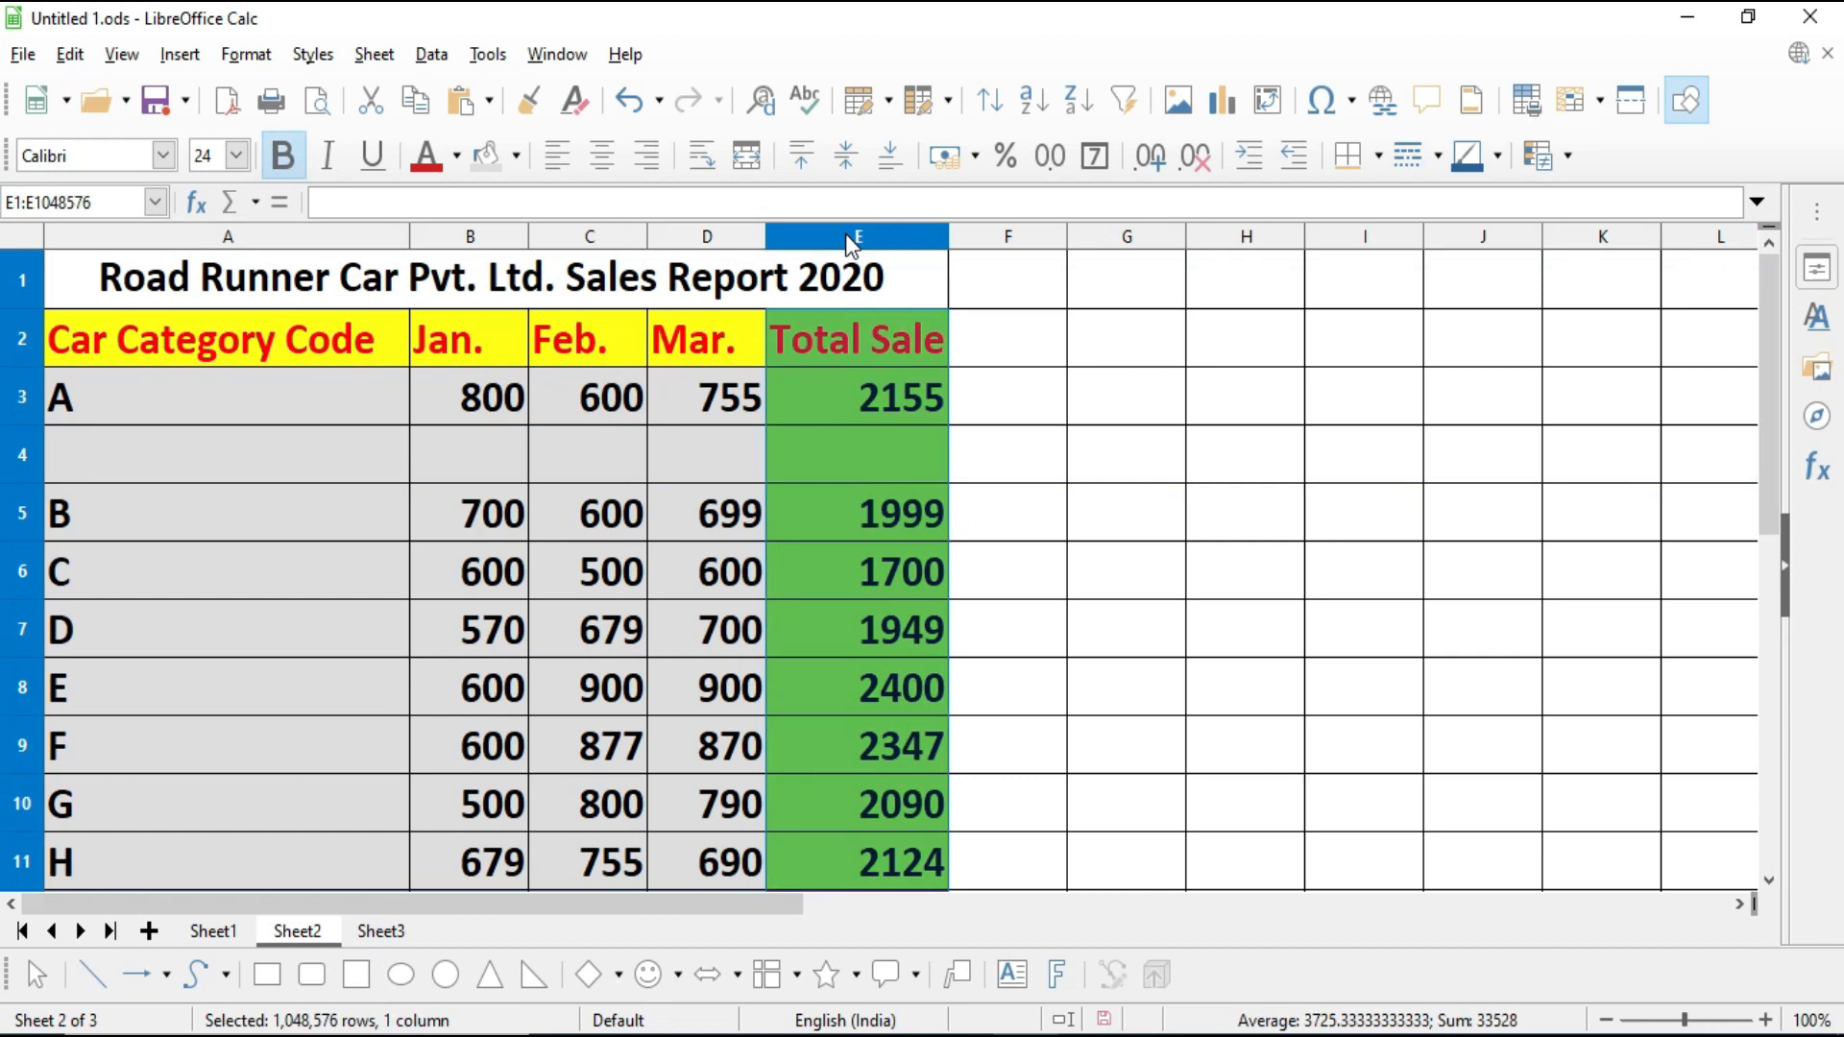
- Insert a blank row below row 6 (category C), and clear the row selection by moving to A8
left_click(19, 578)
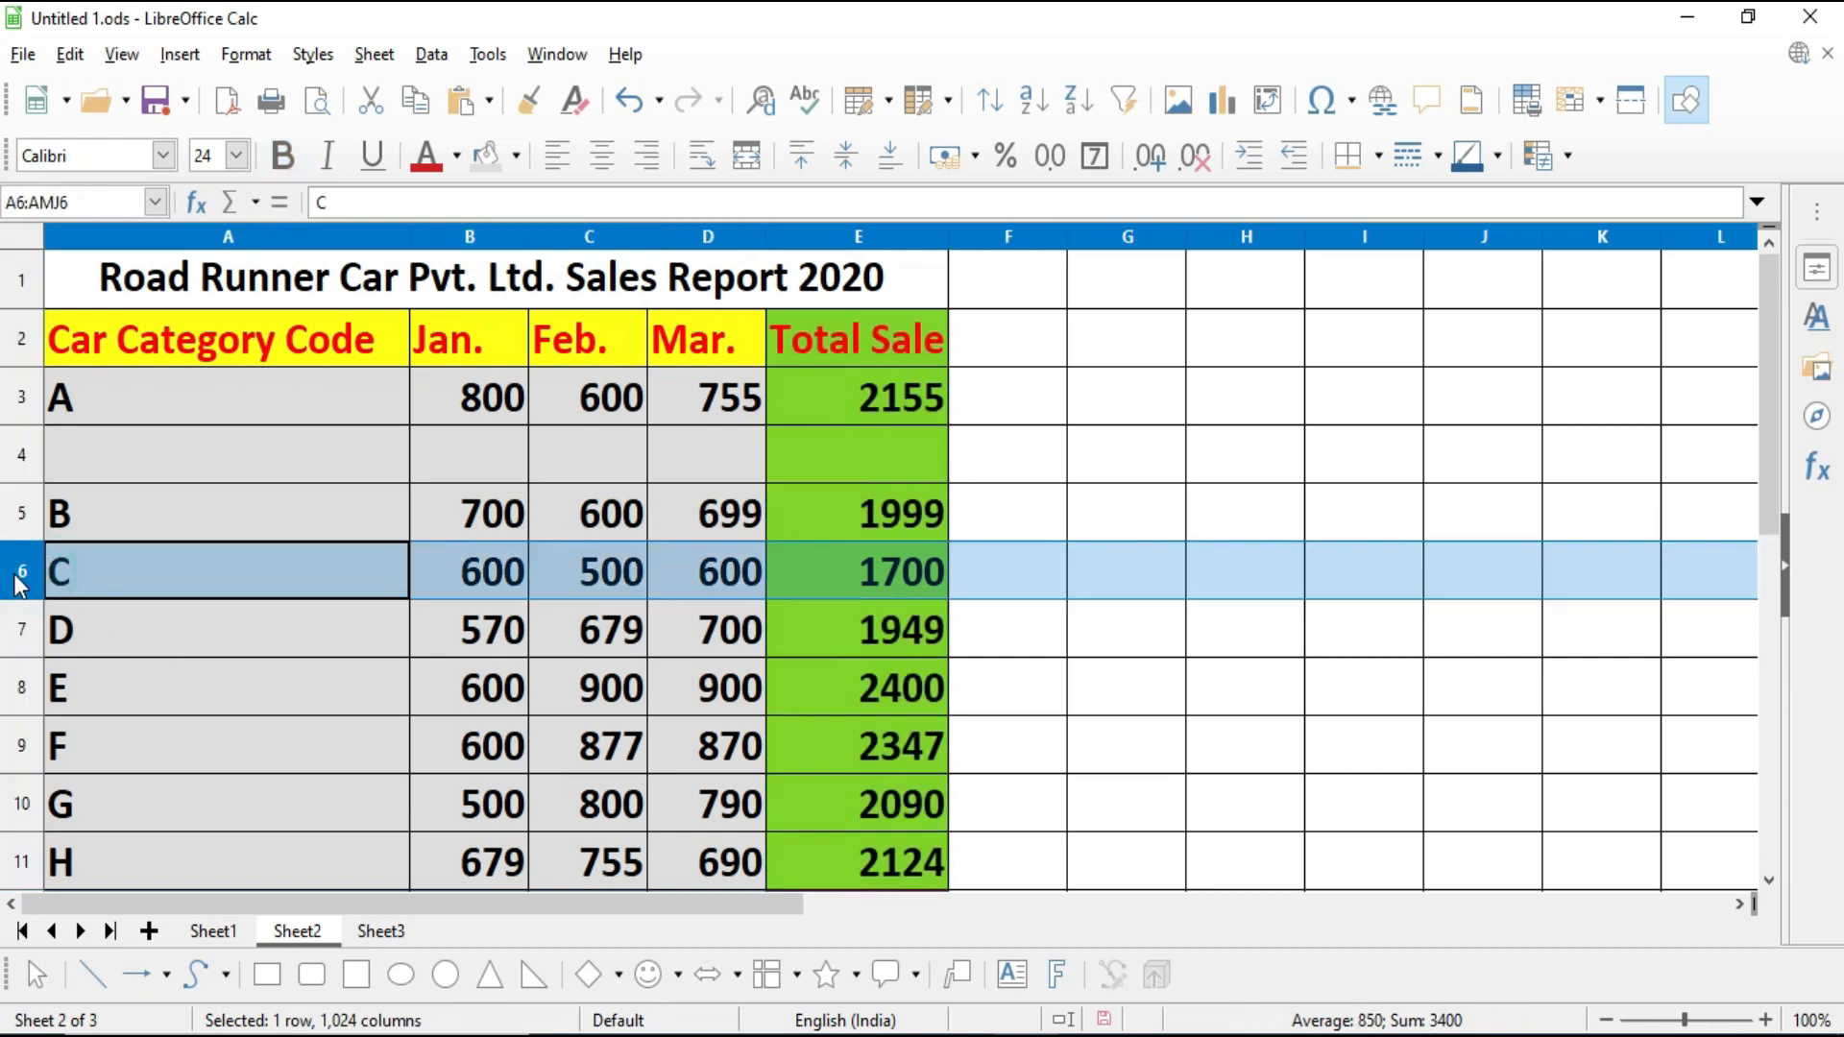
left_click(374, 55)
mouse_move(519, 130)
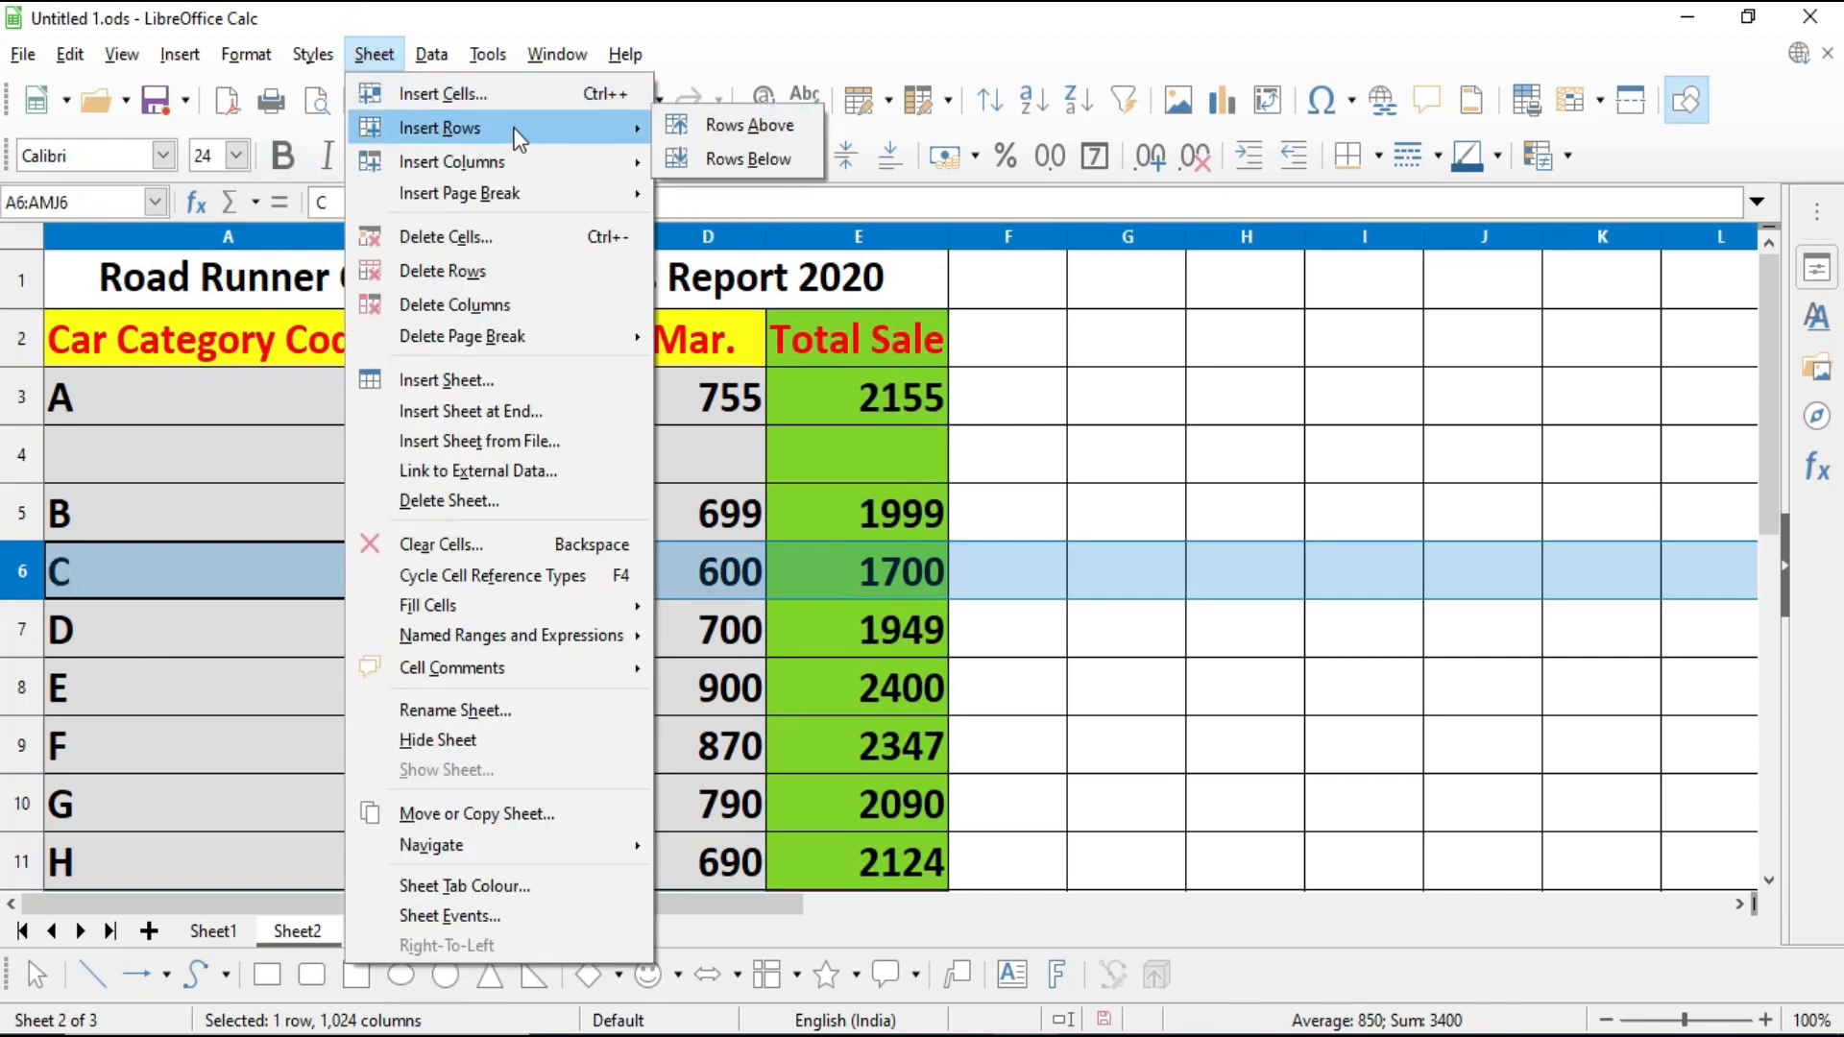
left_click(732, 161)
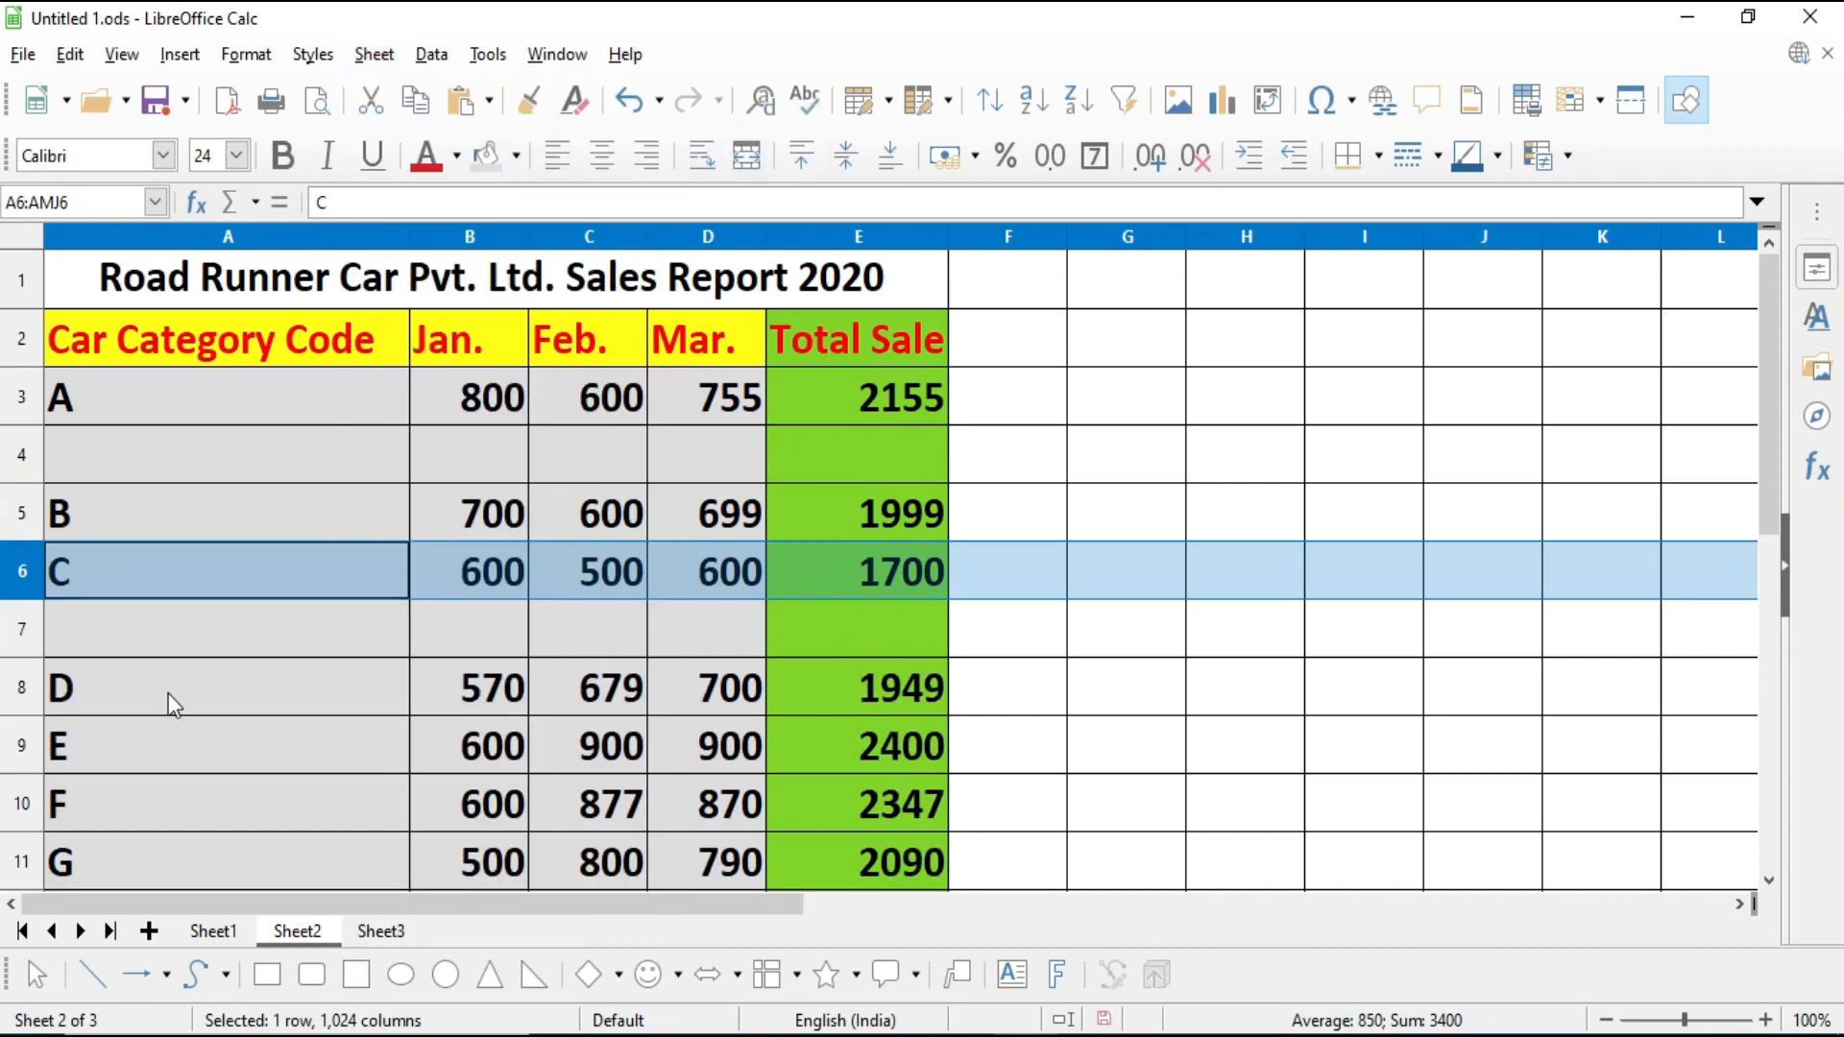
left_click(92, 699)
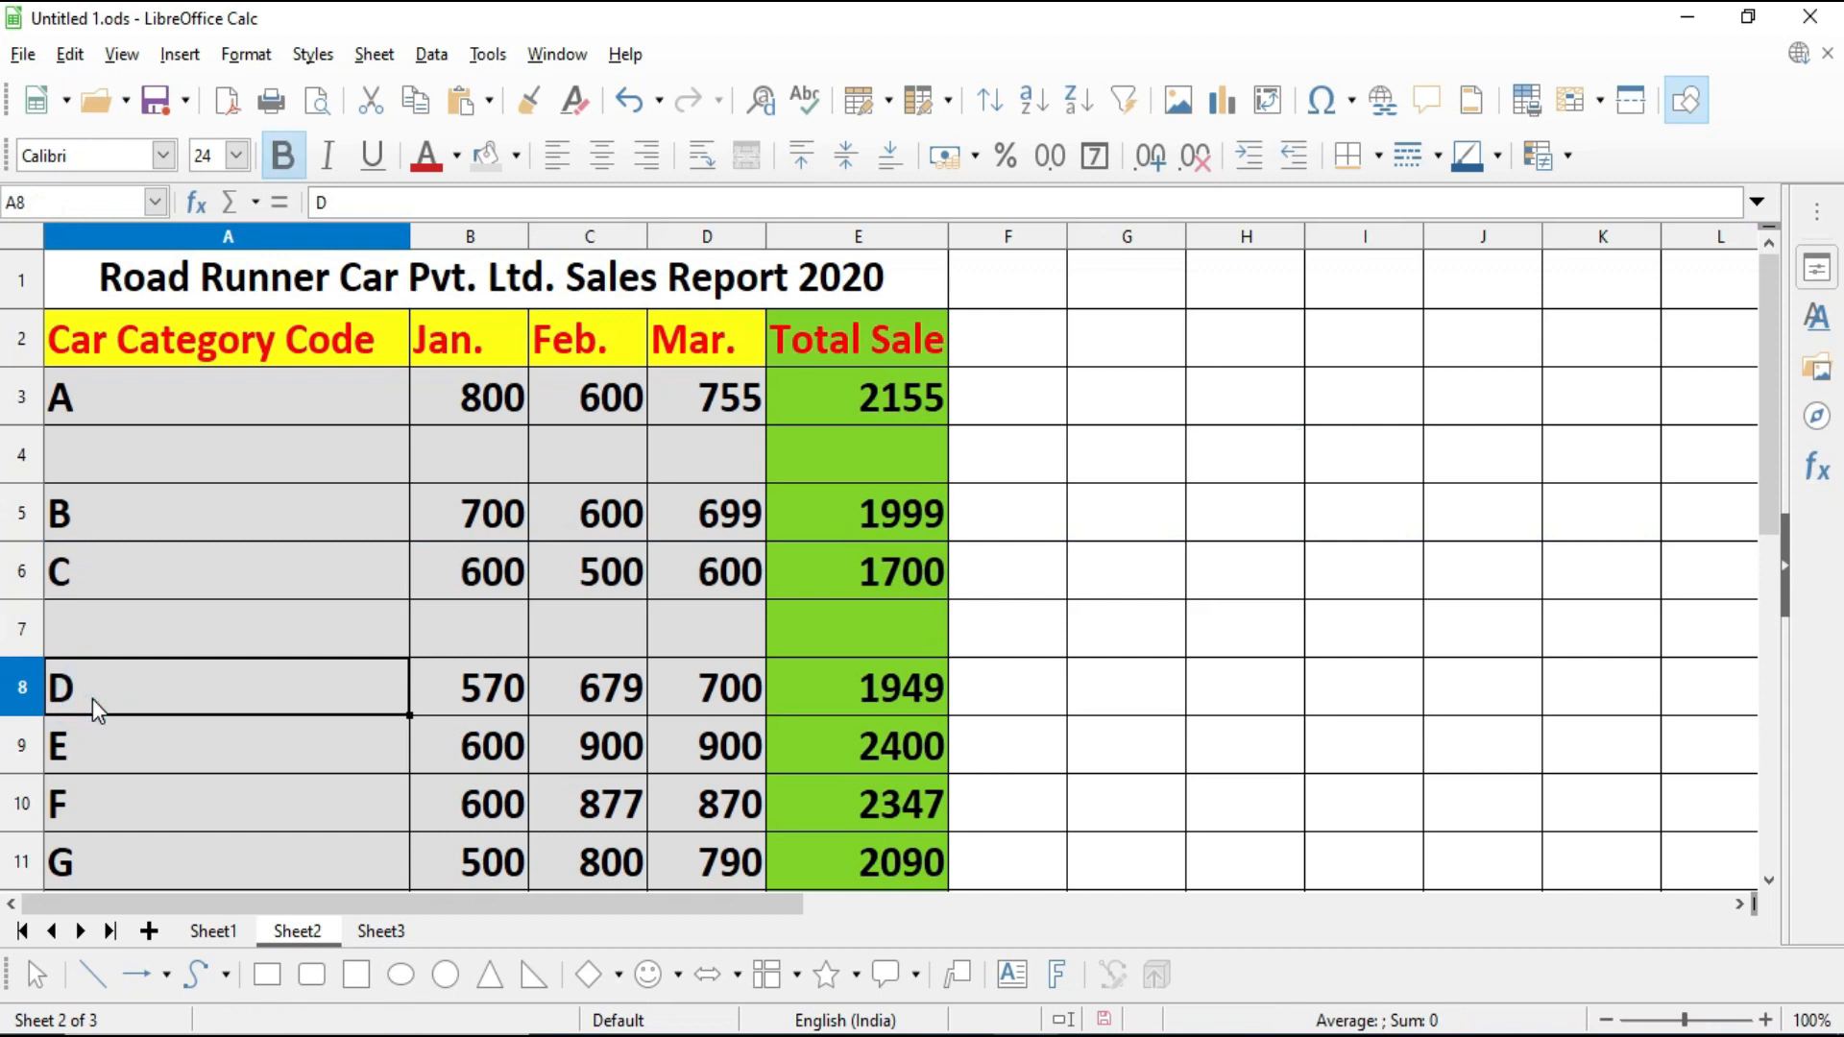
- Select rows 3 to 5 and insert three blank rows above and three blank rows below them
left_click(23, 404)
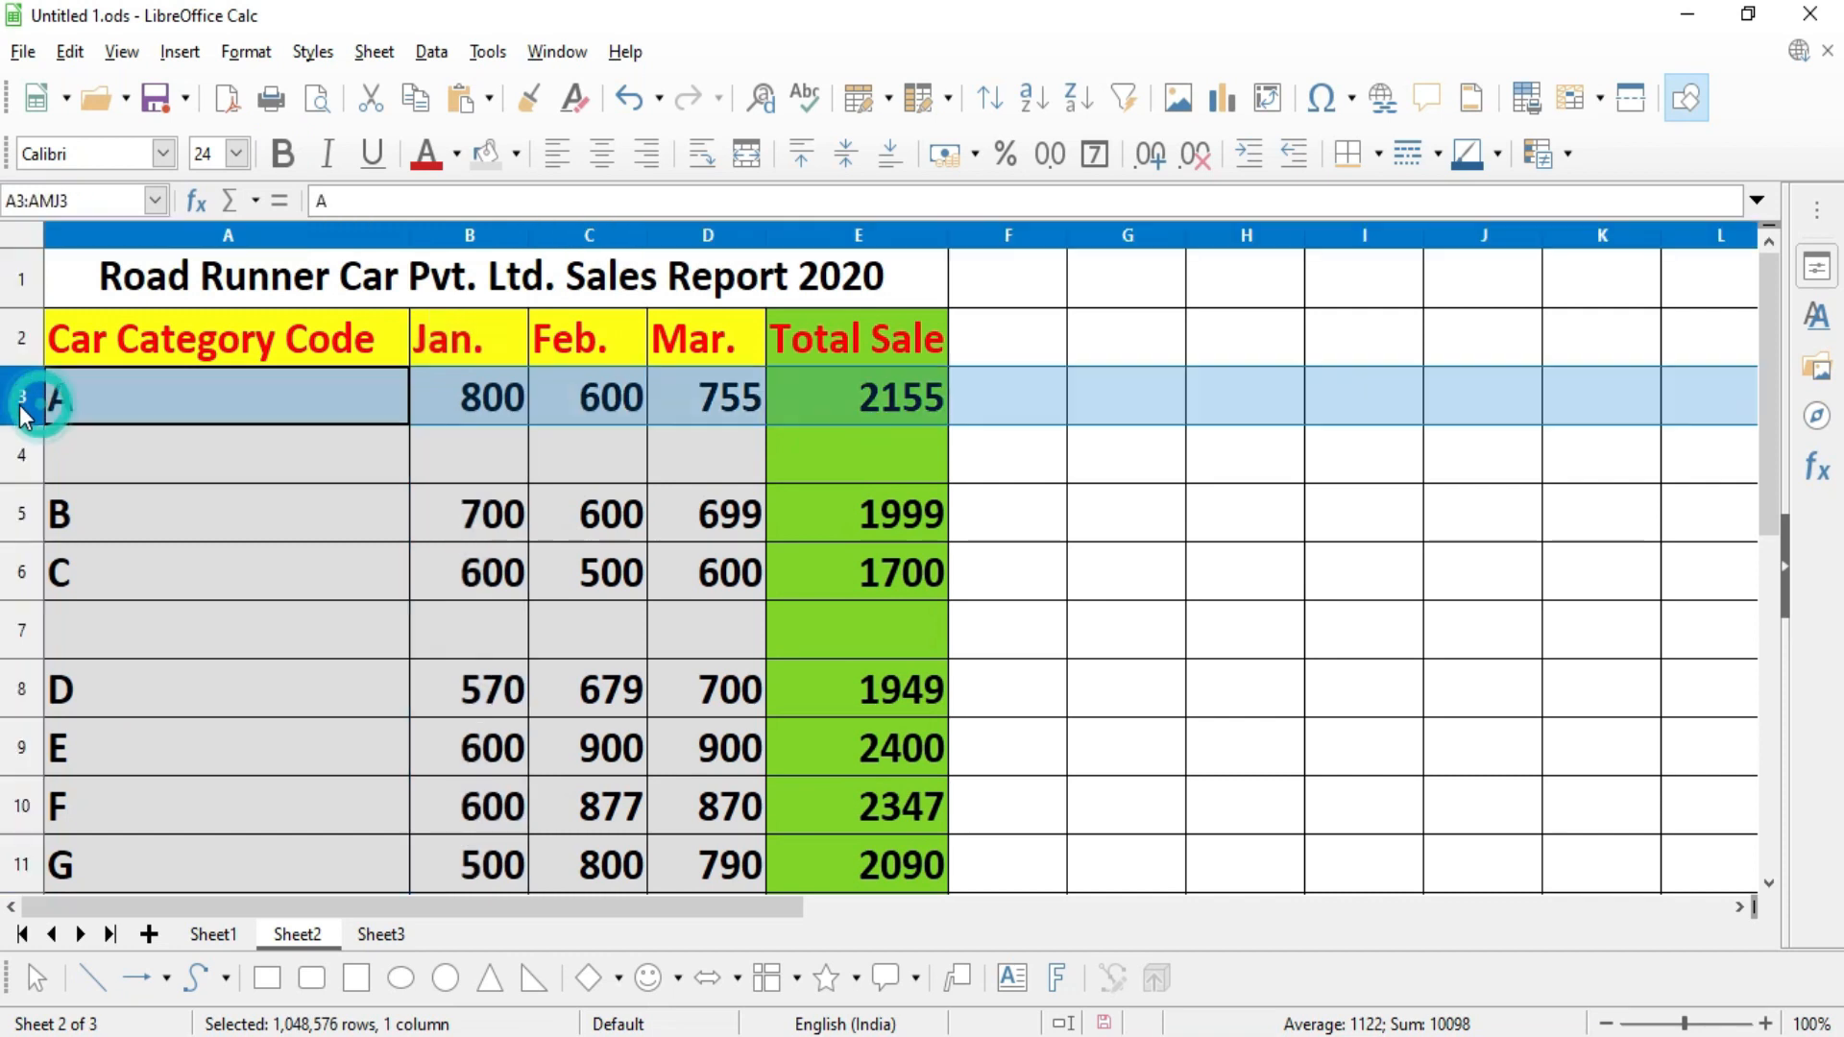
key("shift+Down")
key("shift+Down")
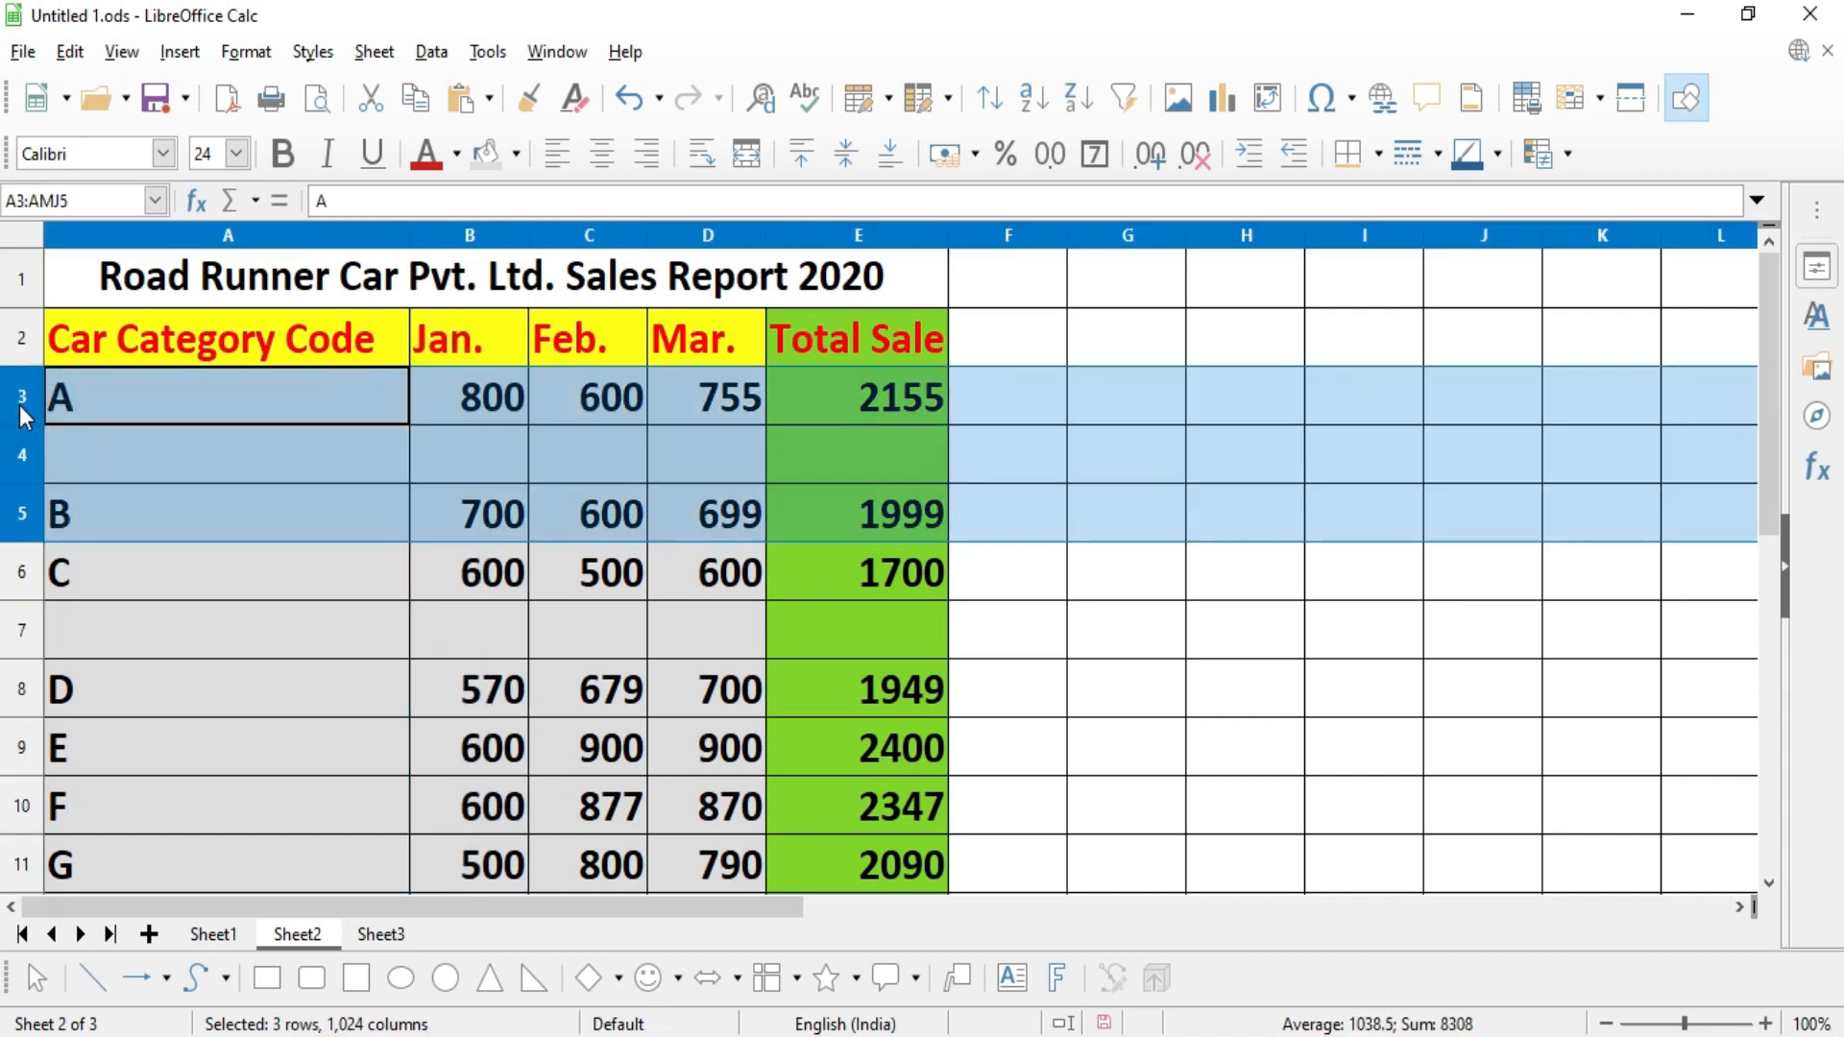
left_click(373, 53)
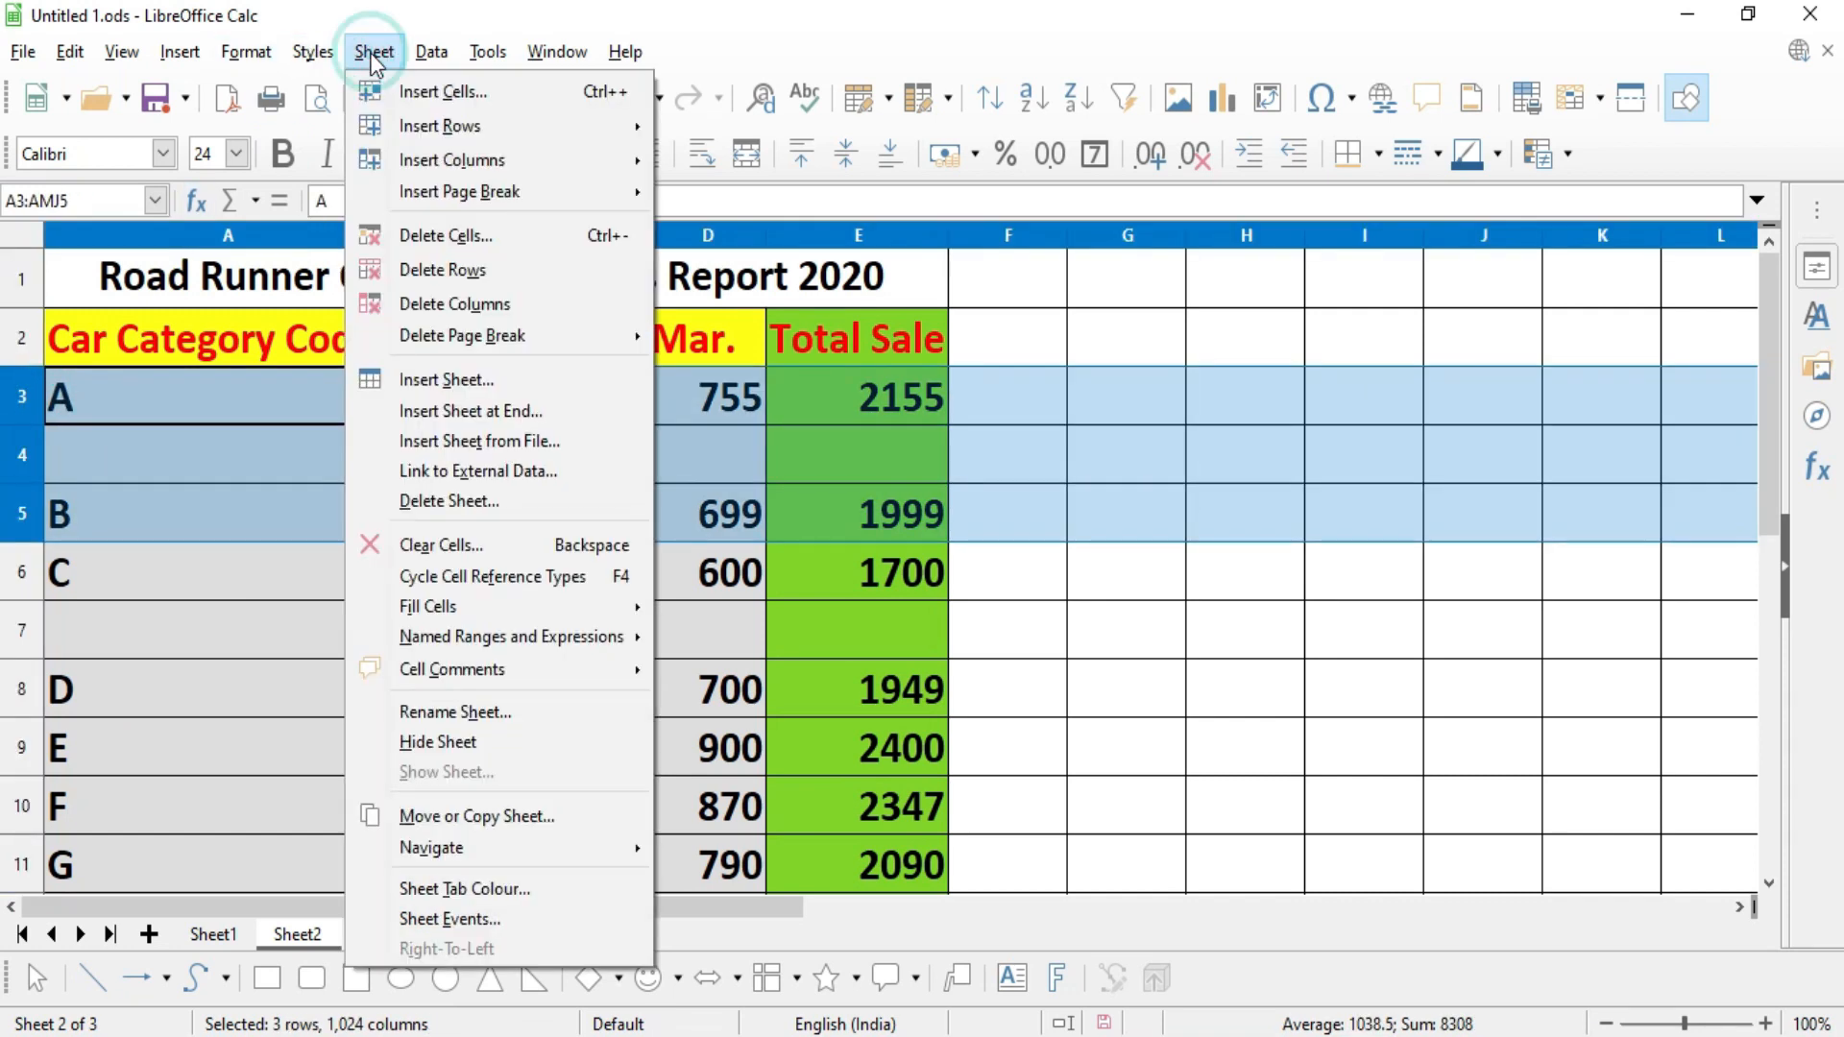
mouse_move(576, 126)
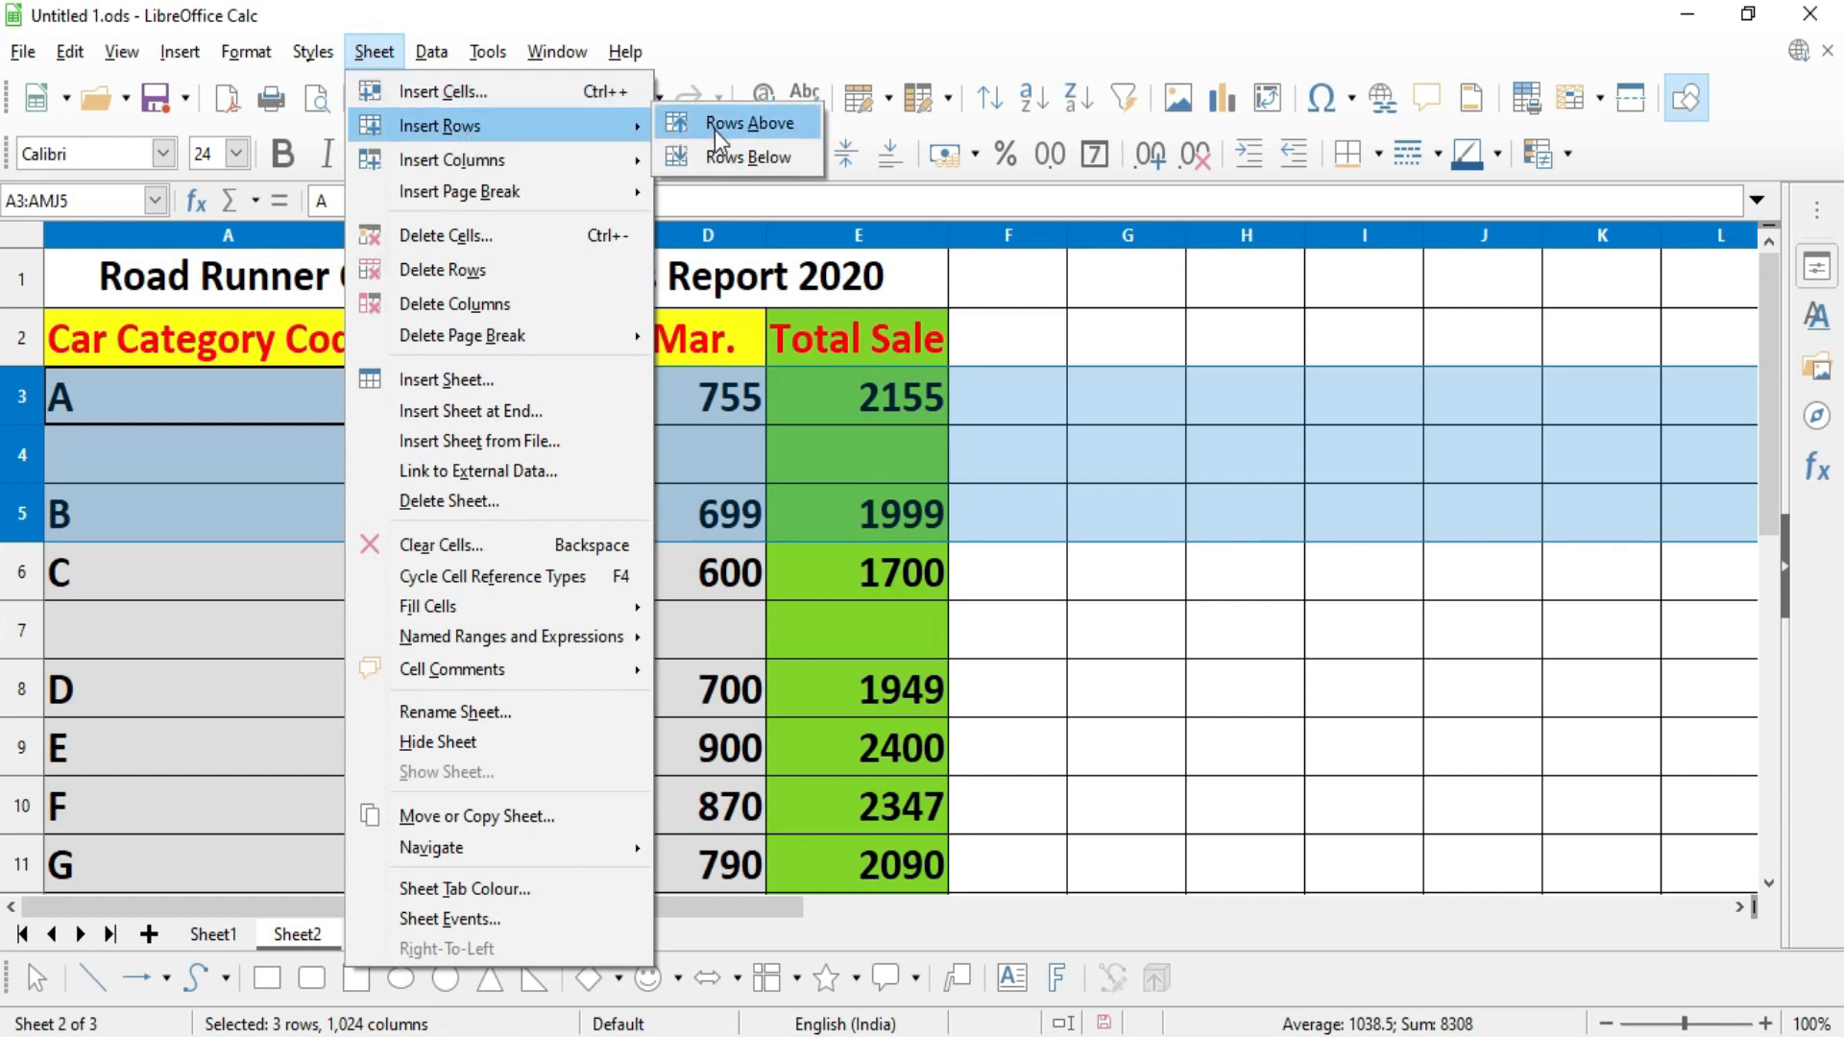
left_click(713, 167)
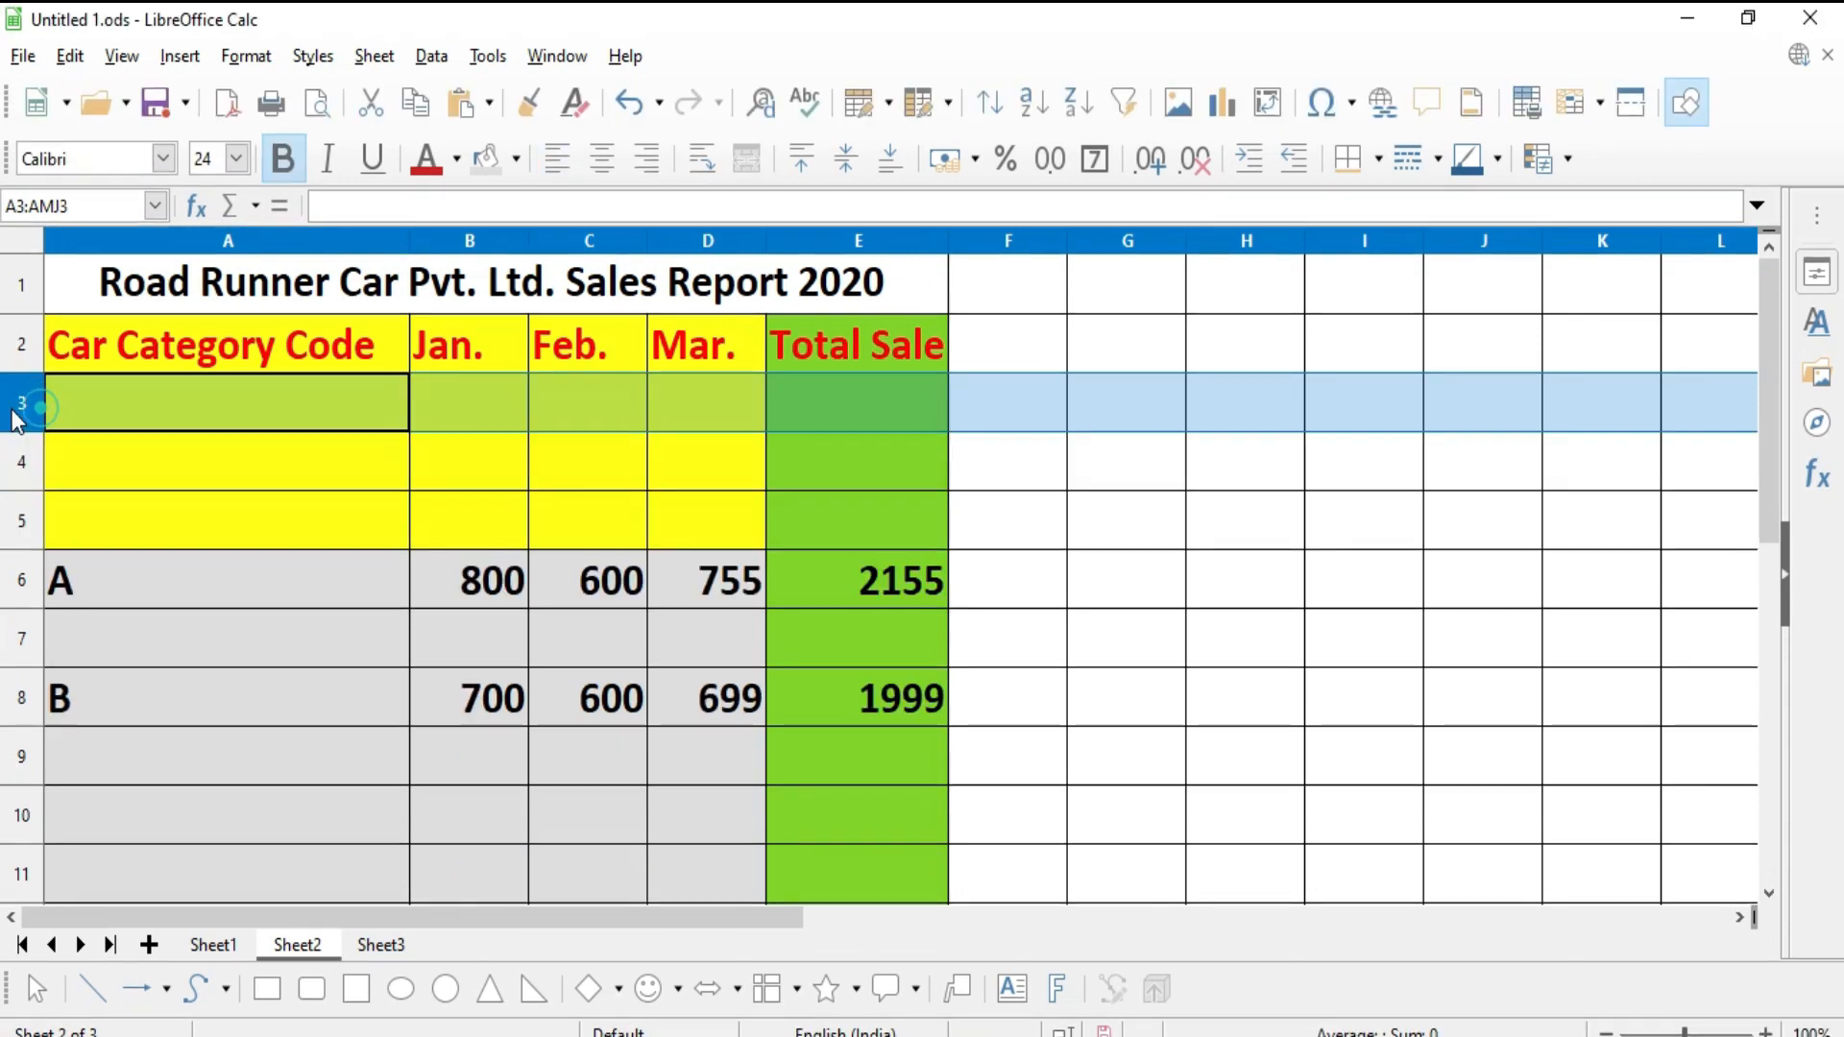
- Delete the three blank rows 3 to 5 directly below the header row
key("shift+Down")
key("shift+Down")
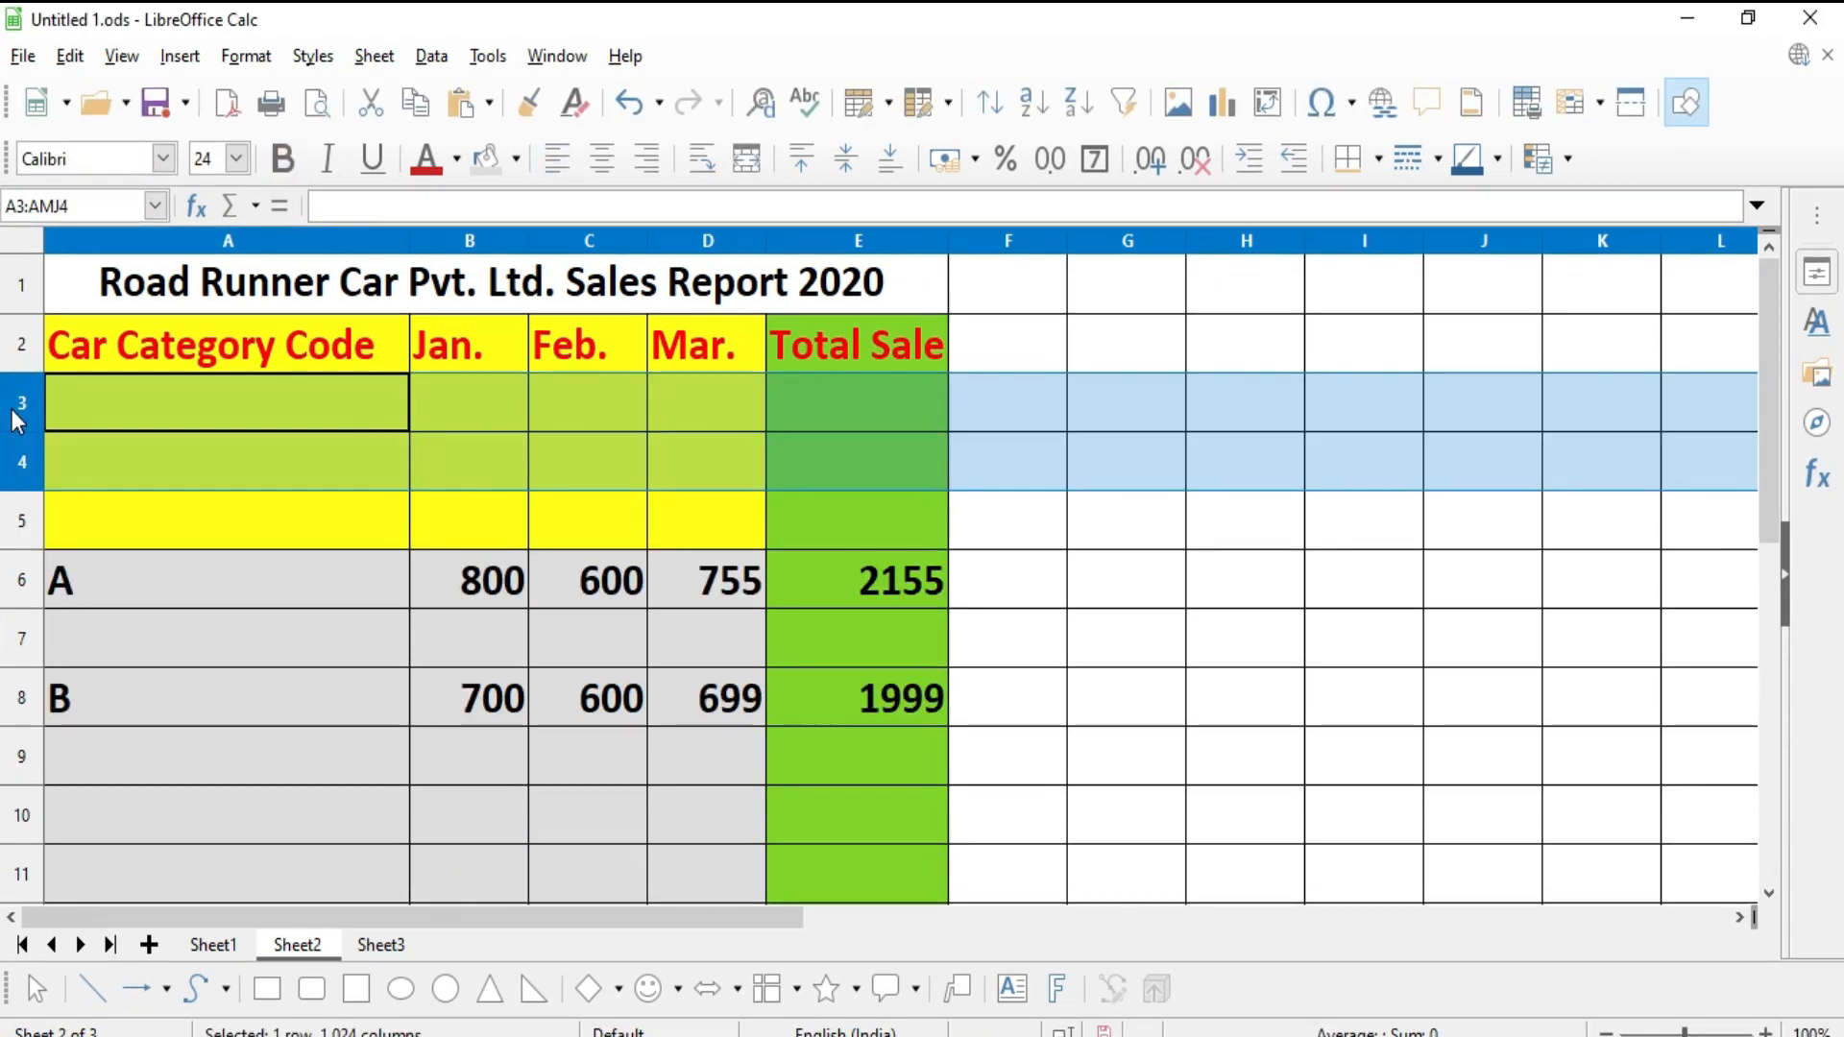
right_click(177, 405)
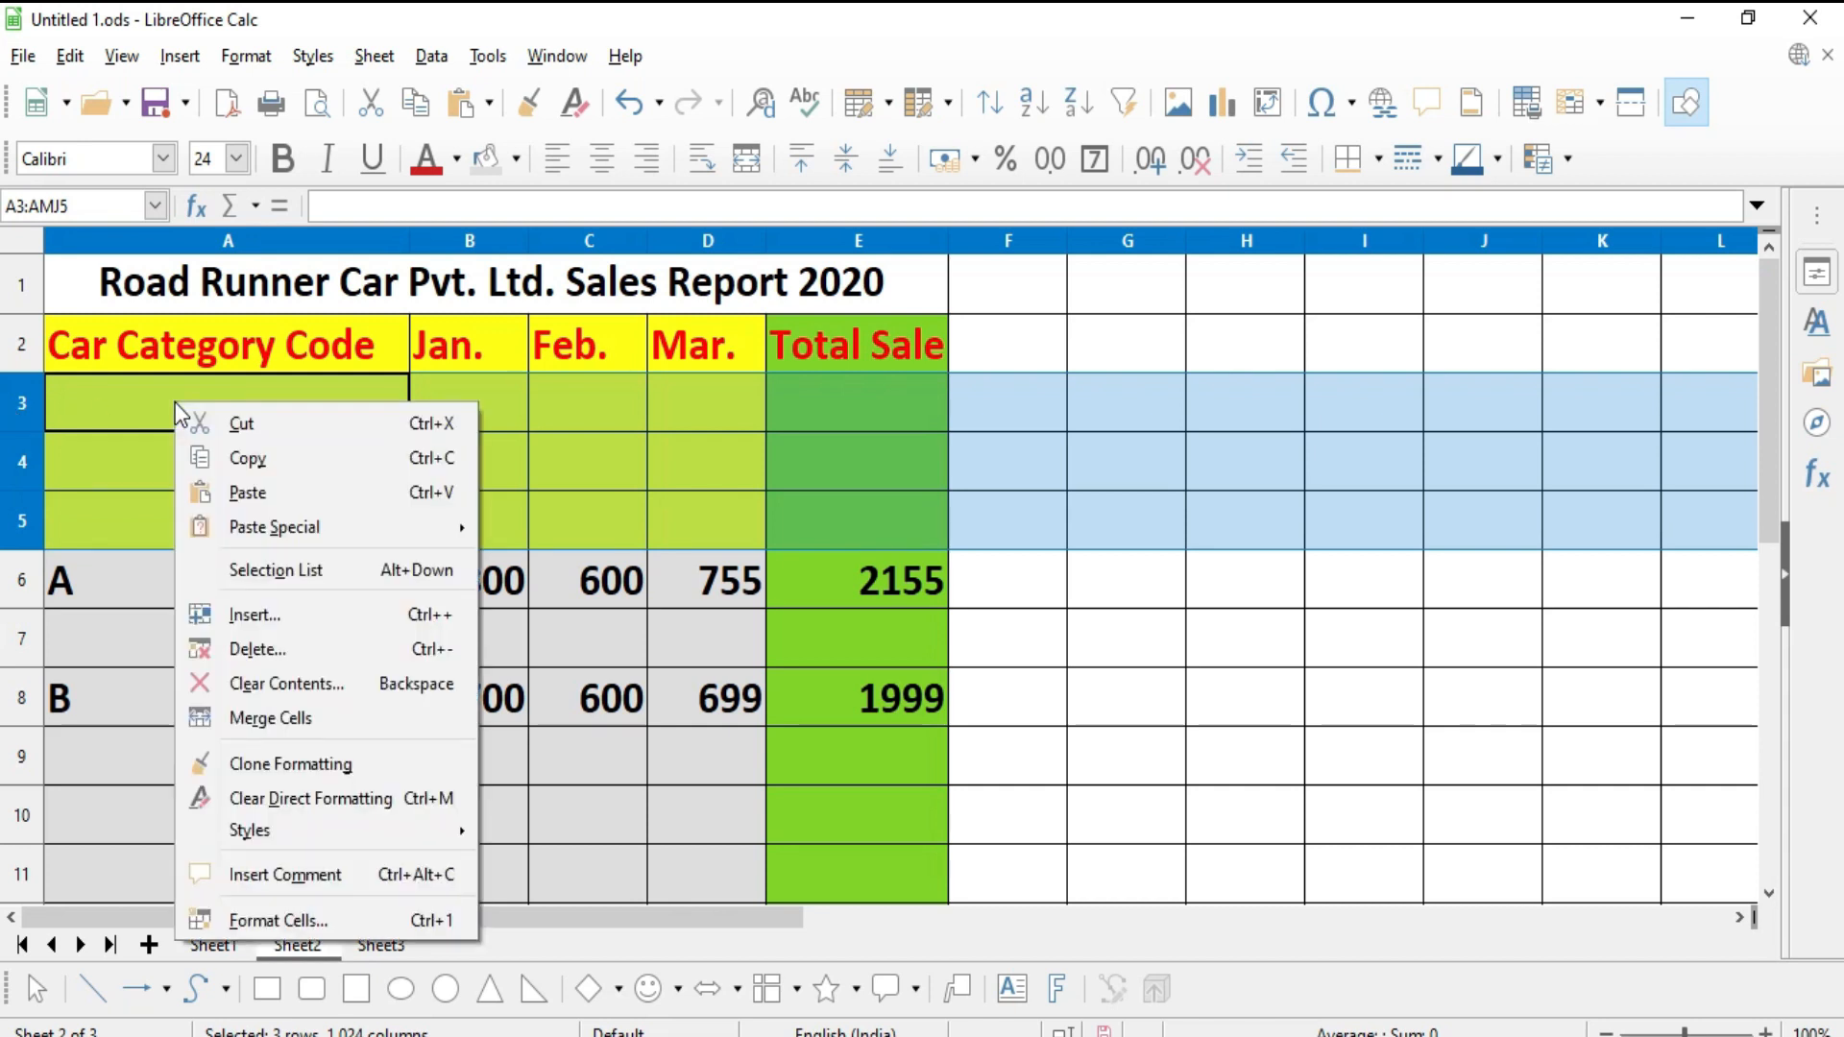
left_click(255, 647)
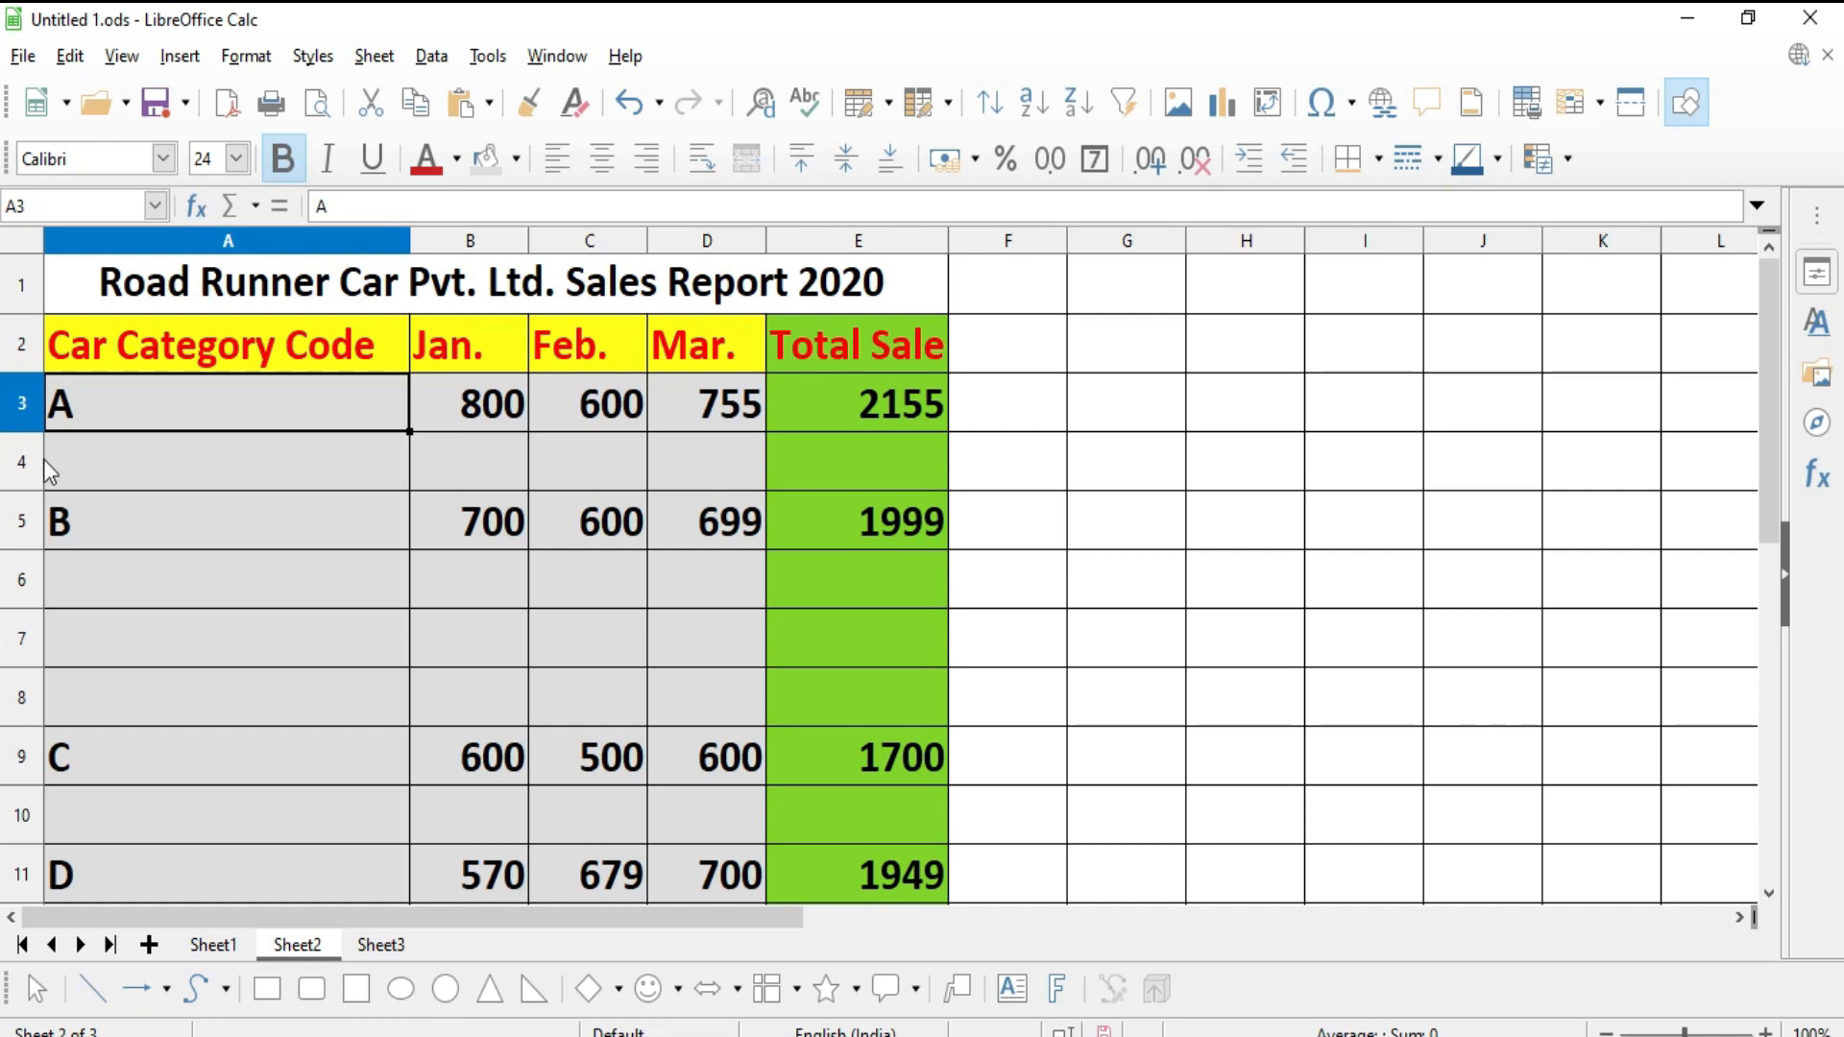
- Delete the blank row 4 between categories A and B
left_click(18, 466)
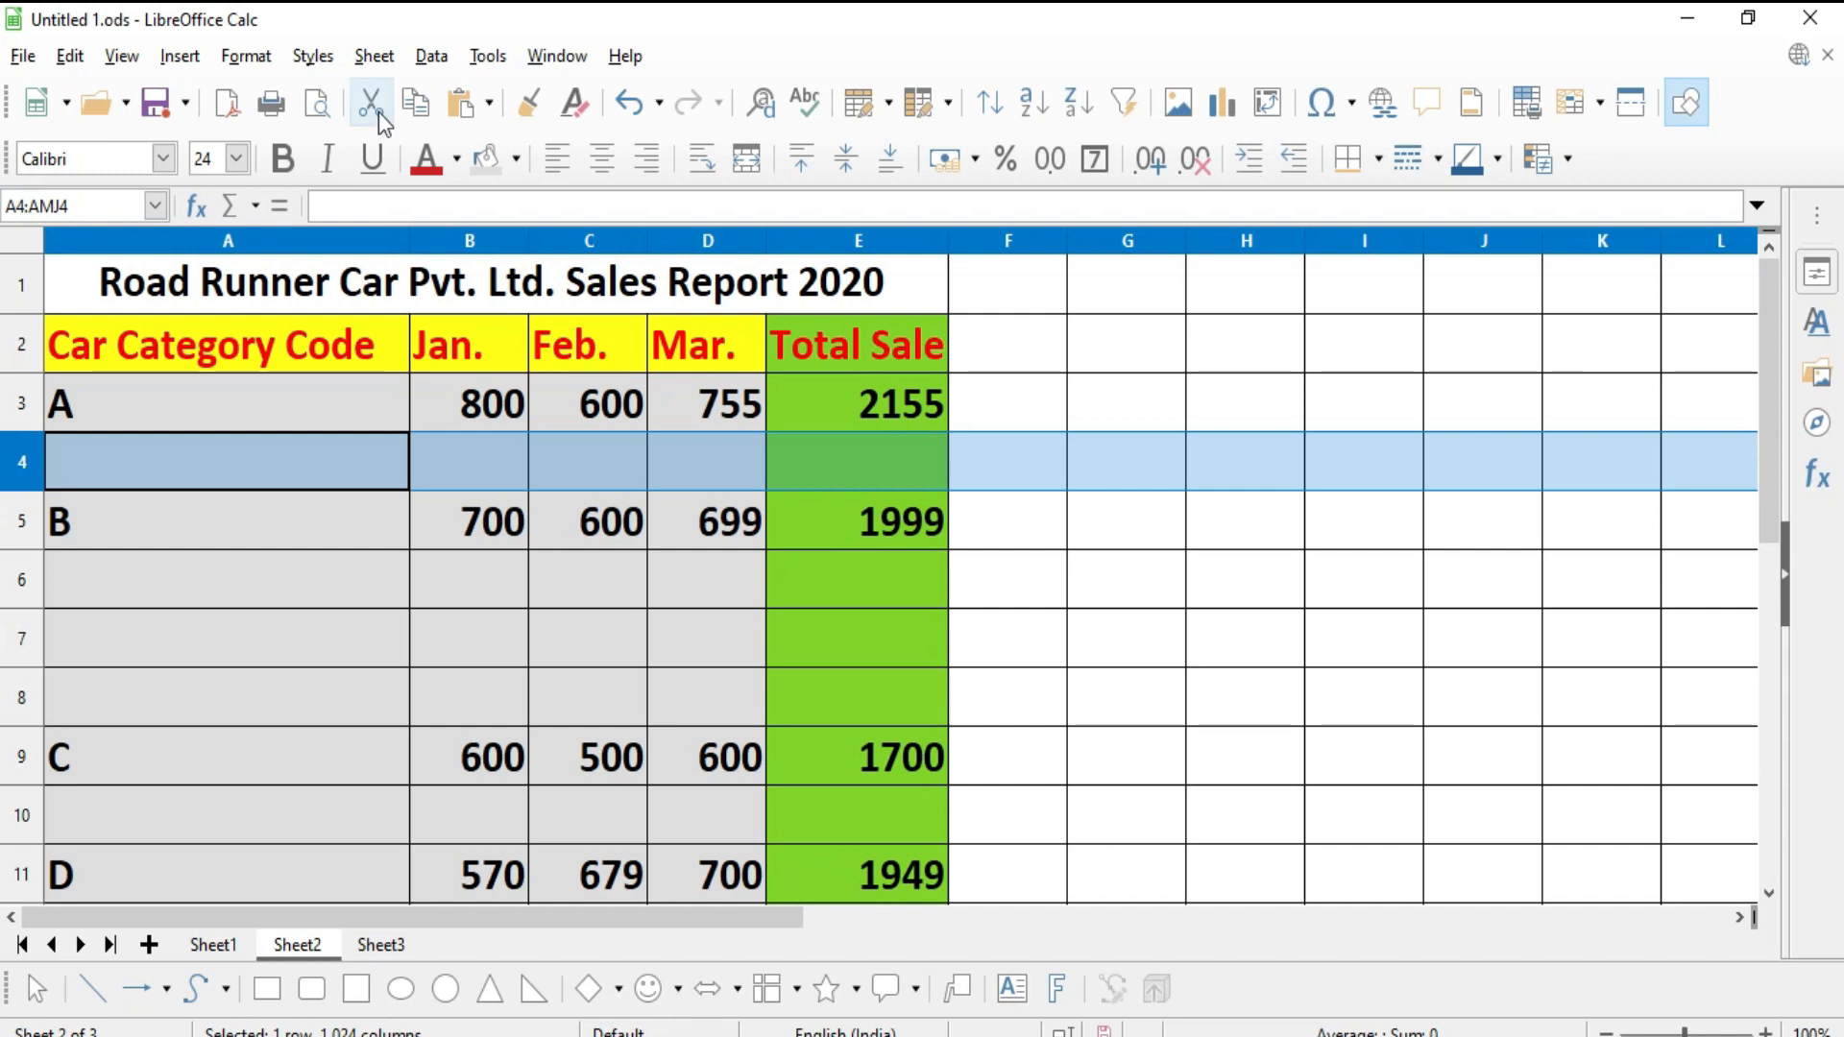
left_click(377, 60)
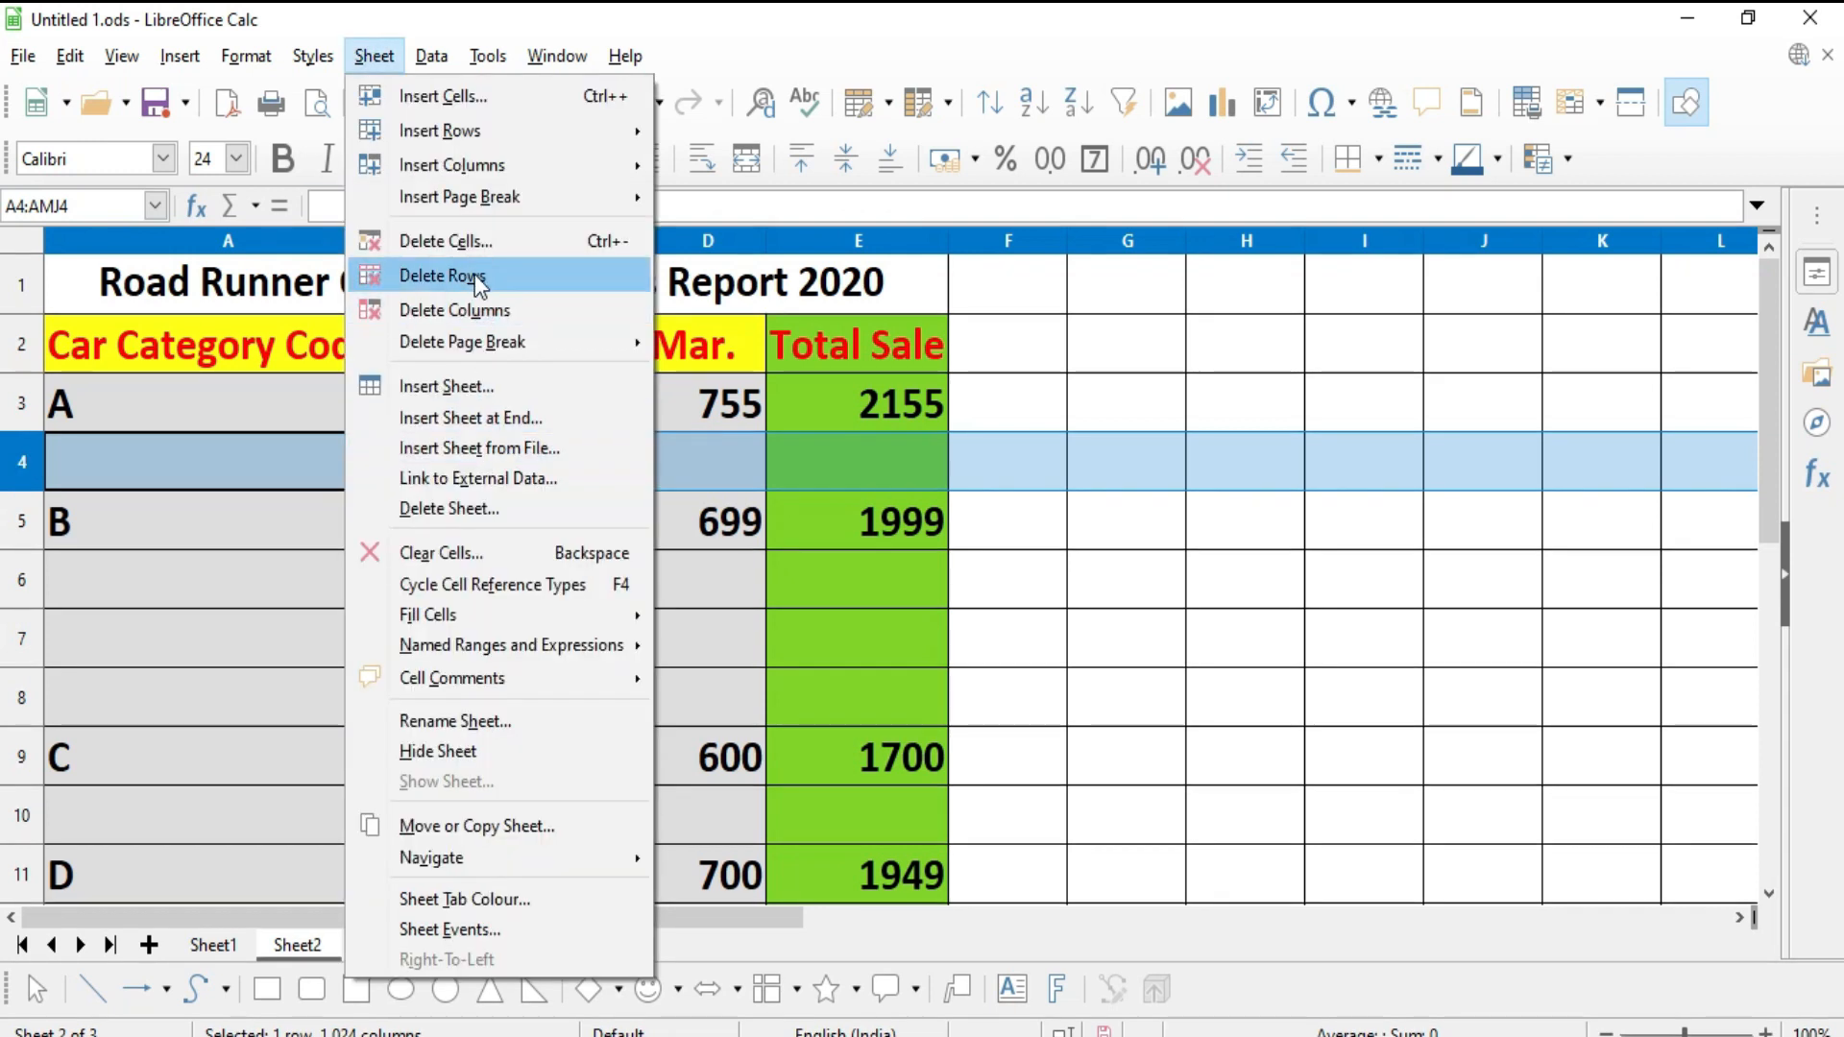
left_click(442, 276)
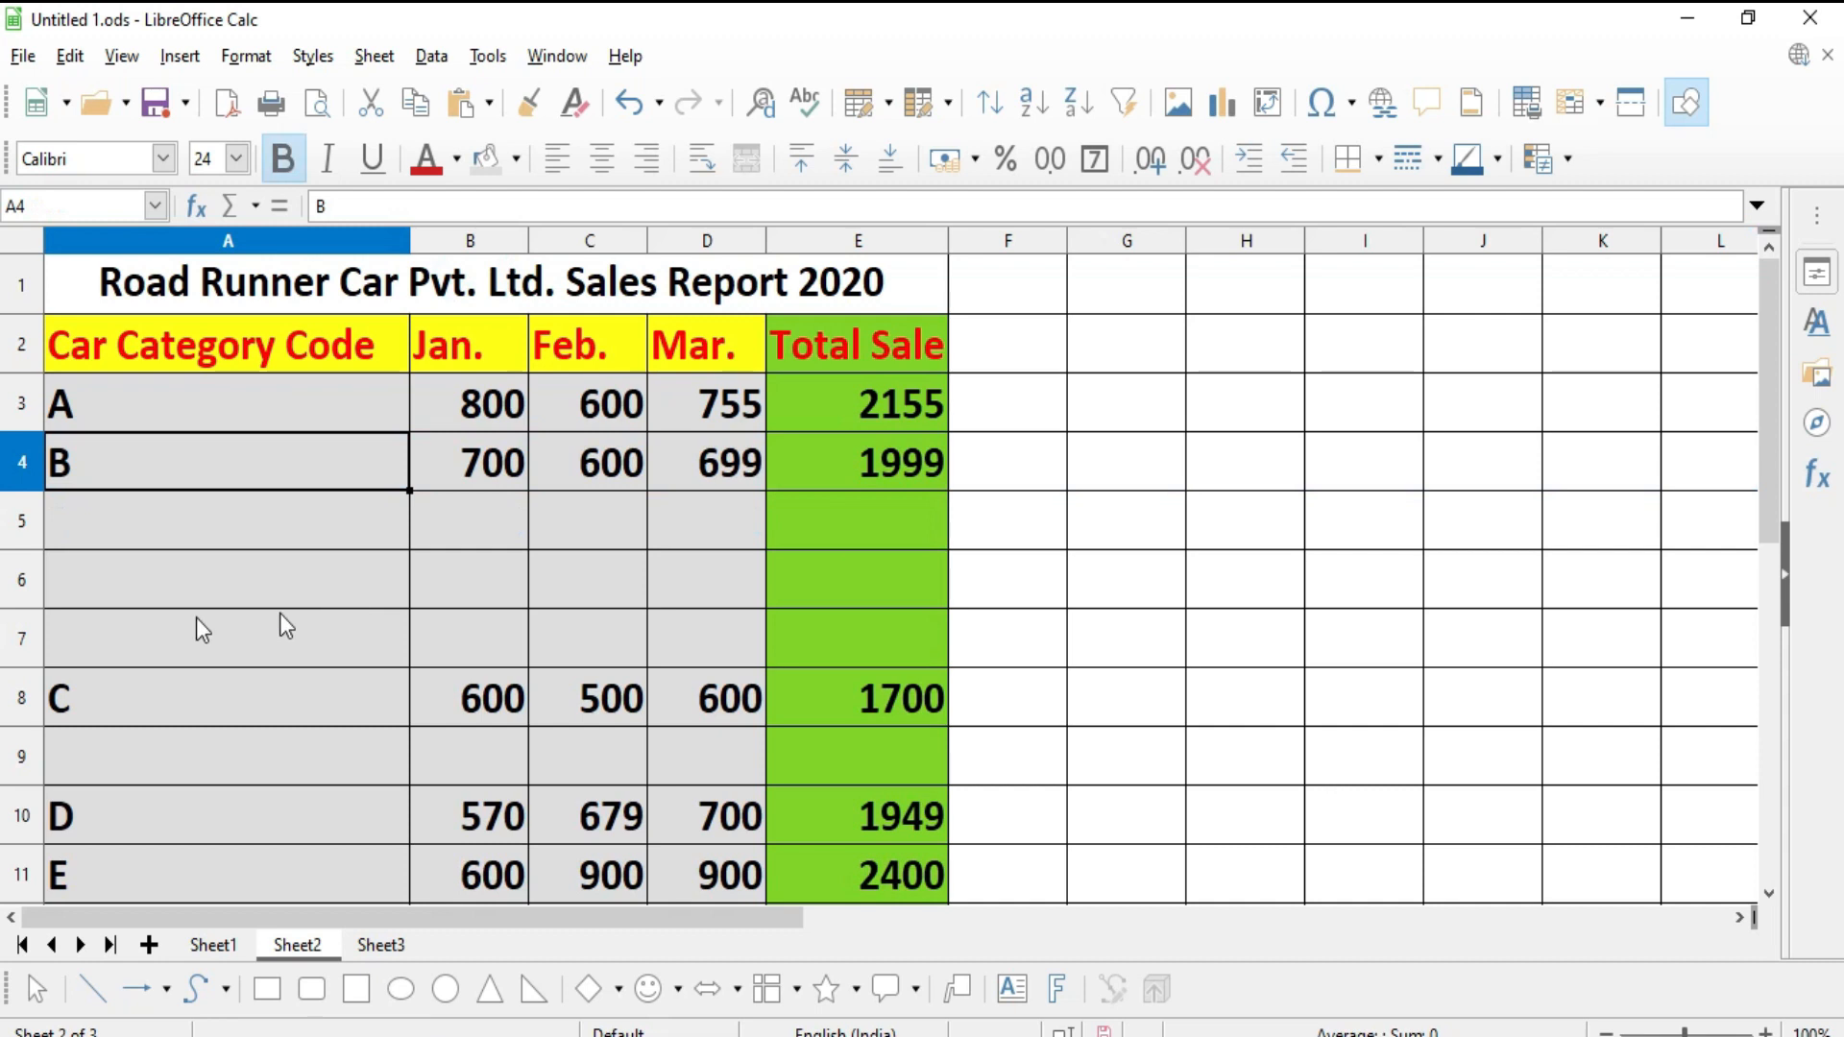
- Delete the three blank rows 5 to 7 between categories B and C
left_click(25, 524)
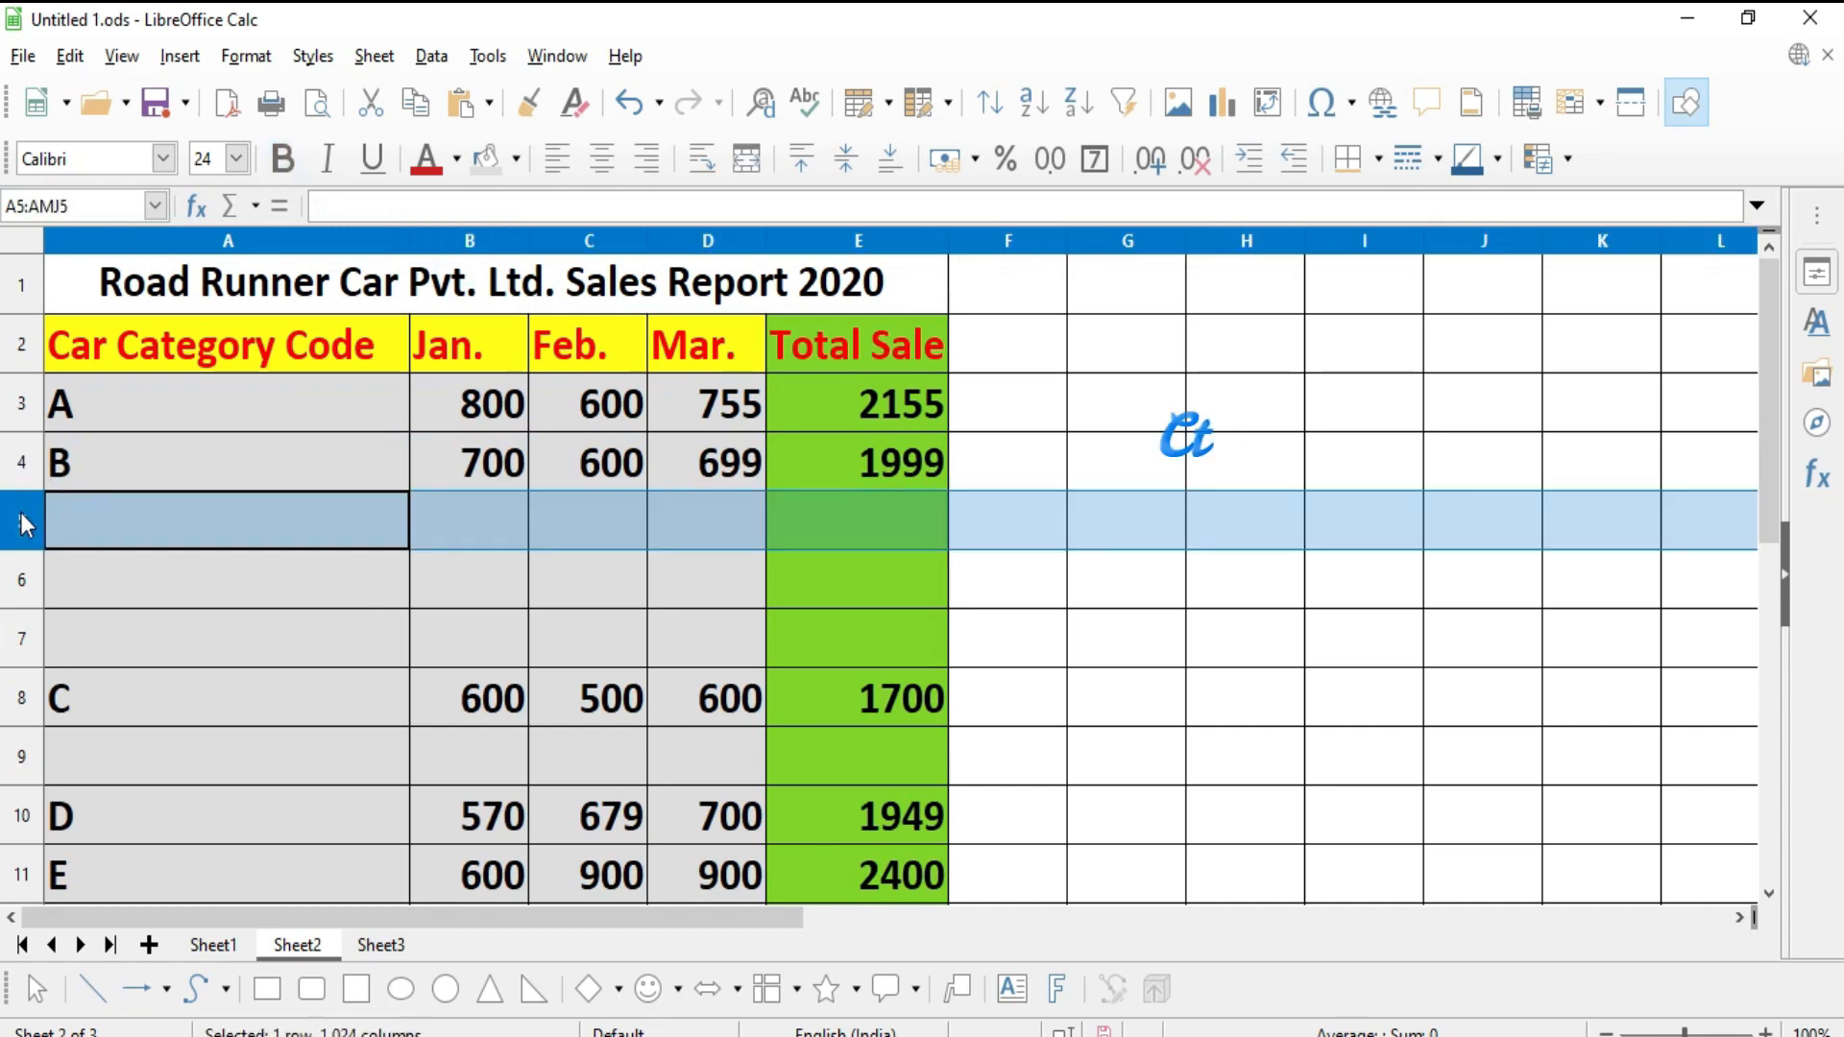
key("shift+Down")
key("shift+Down")
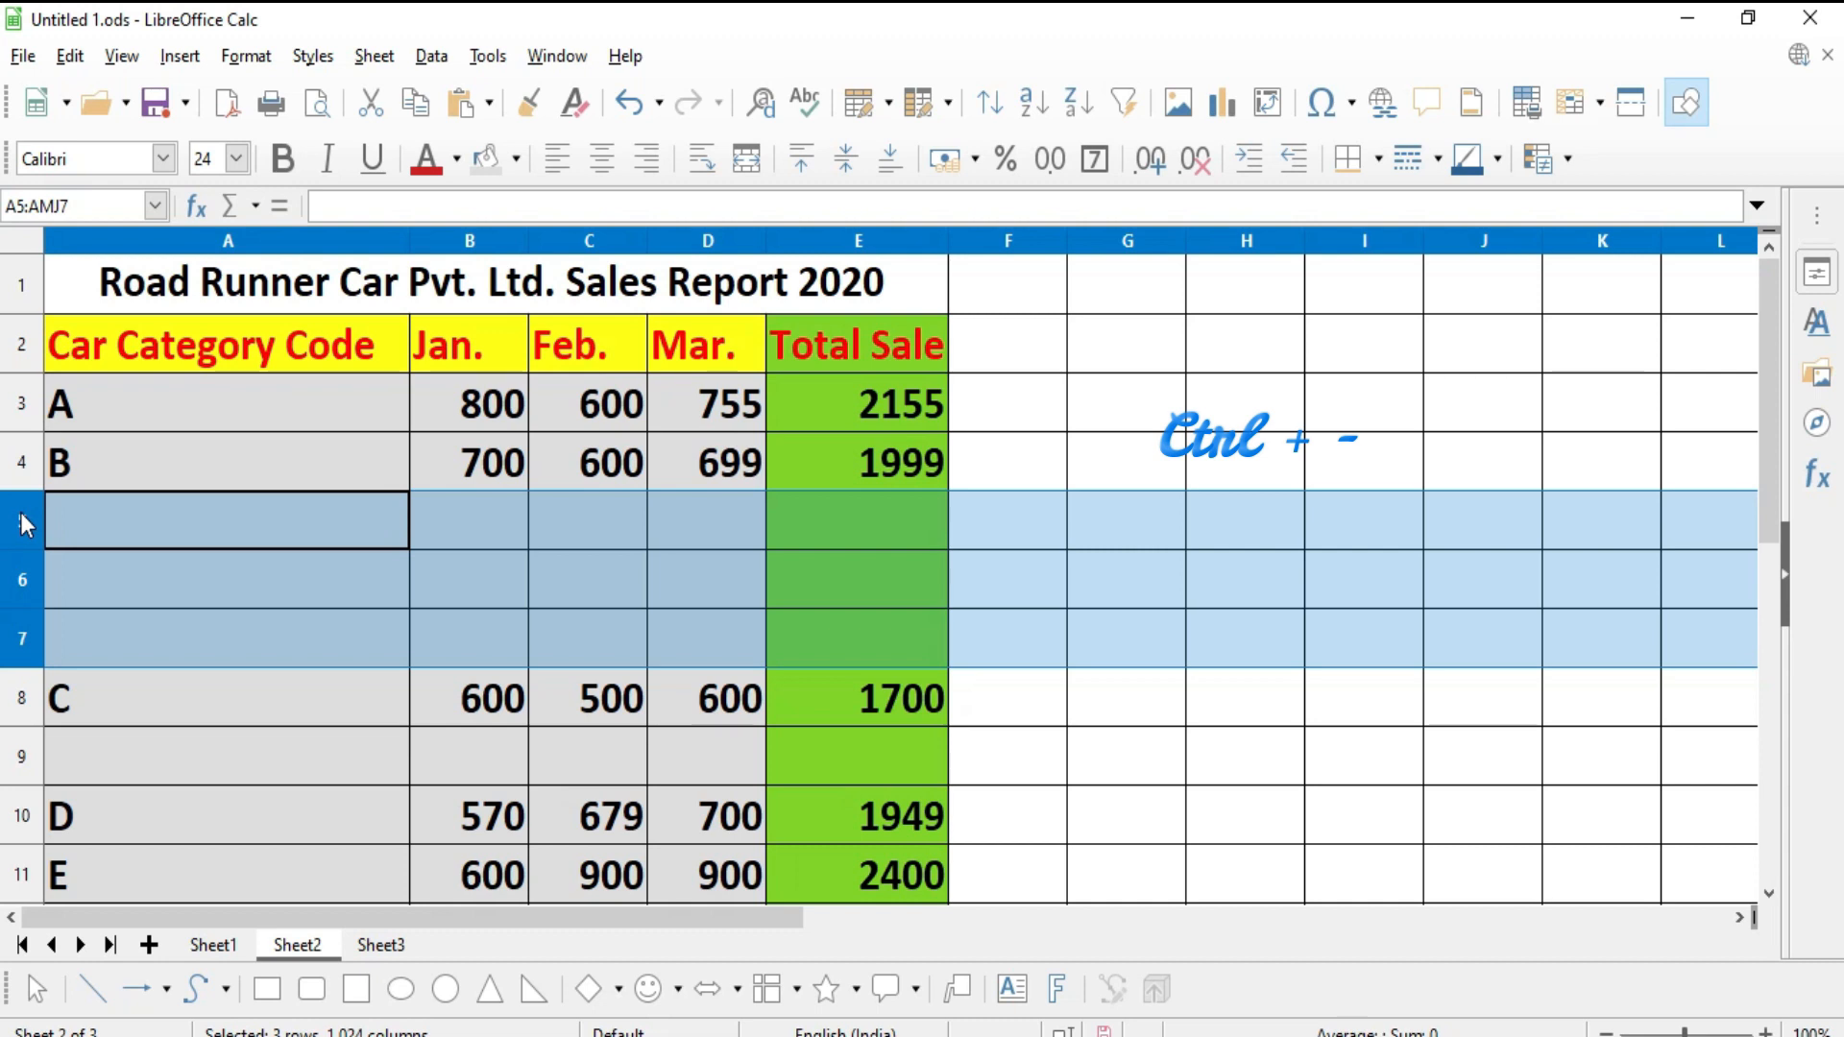
key("ctrl+minus")
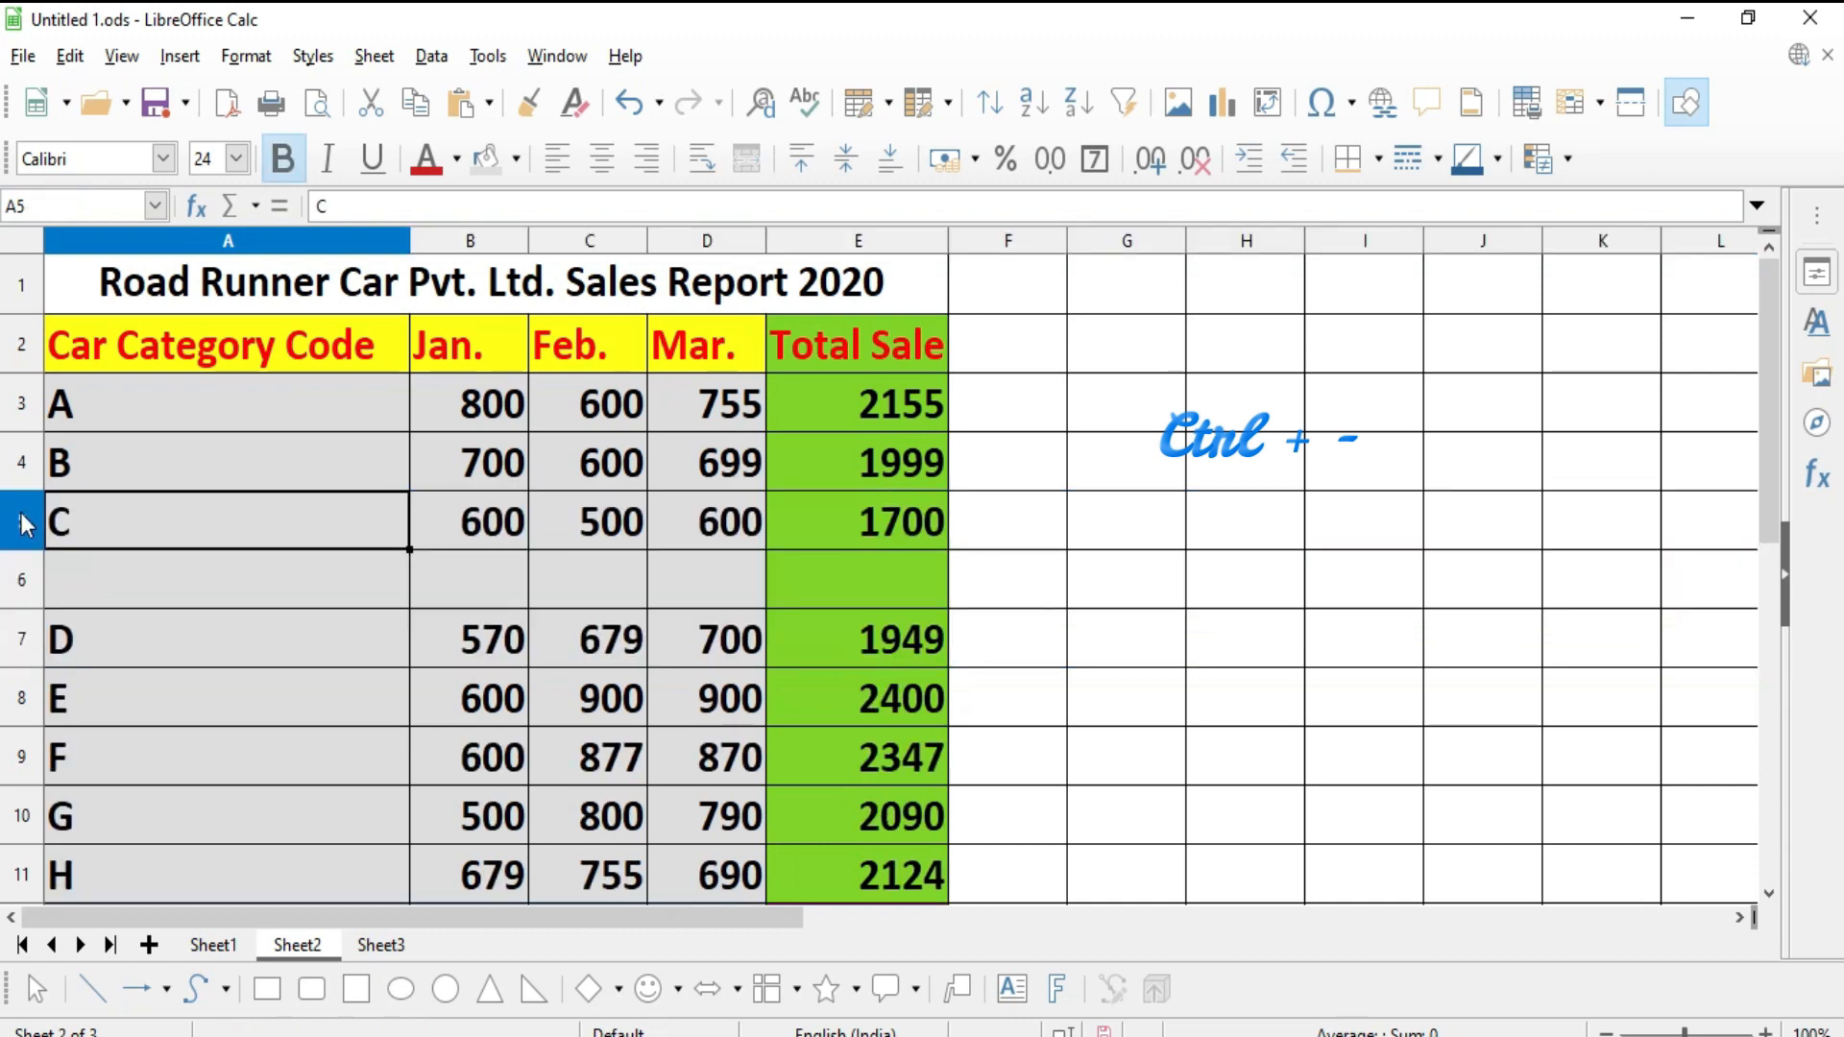
- Select the blank row 6 between categories C and D
left_click(22, 576)
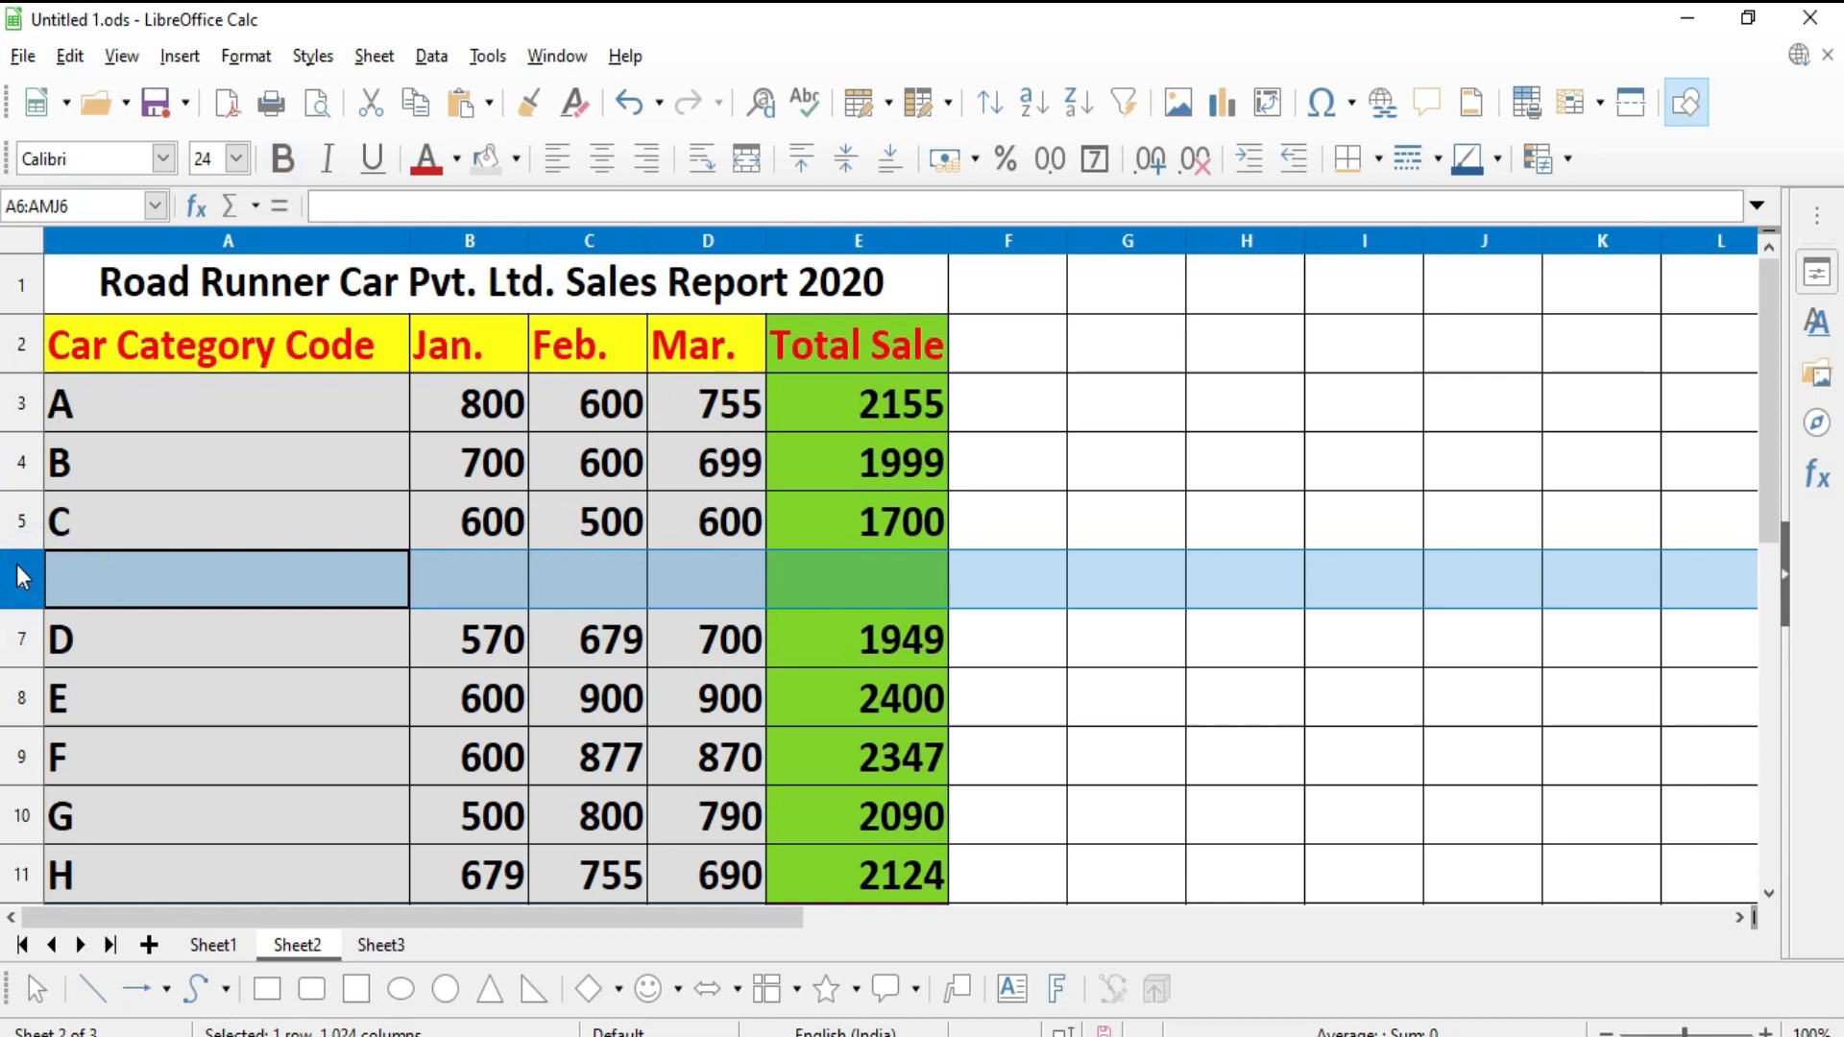